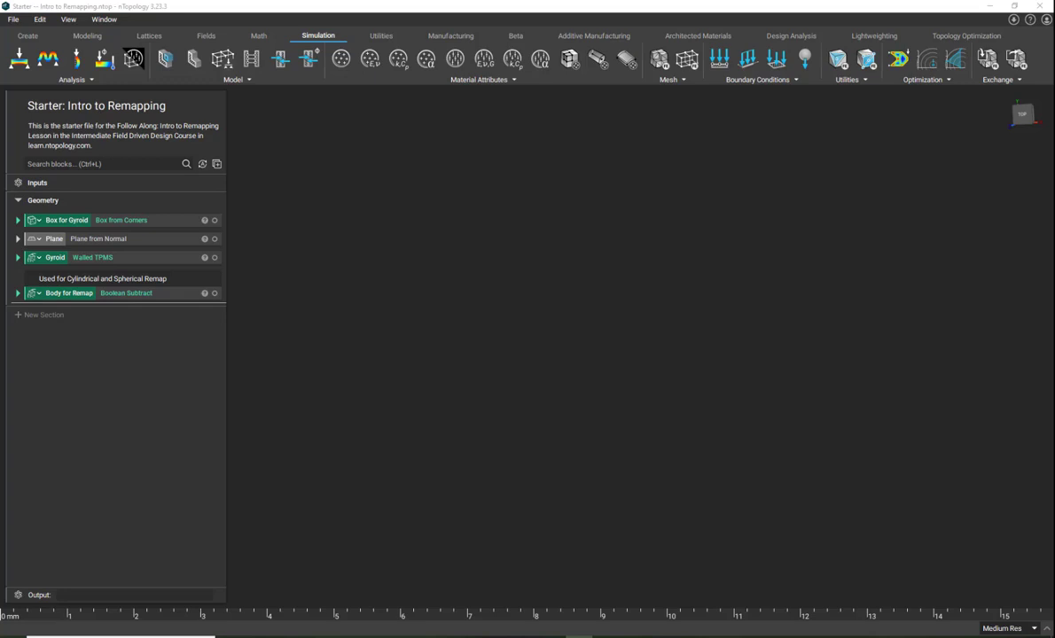
# Display the Box for Gyroid body and examine it in an angled 3D view.
pyautogui.click(129, 220)
pyautogui.scroll(-10, 530, 287)
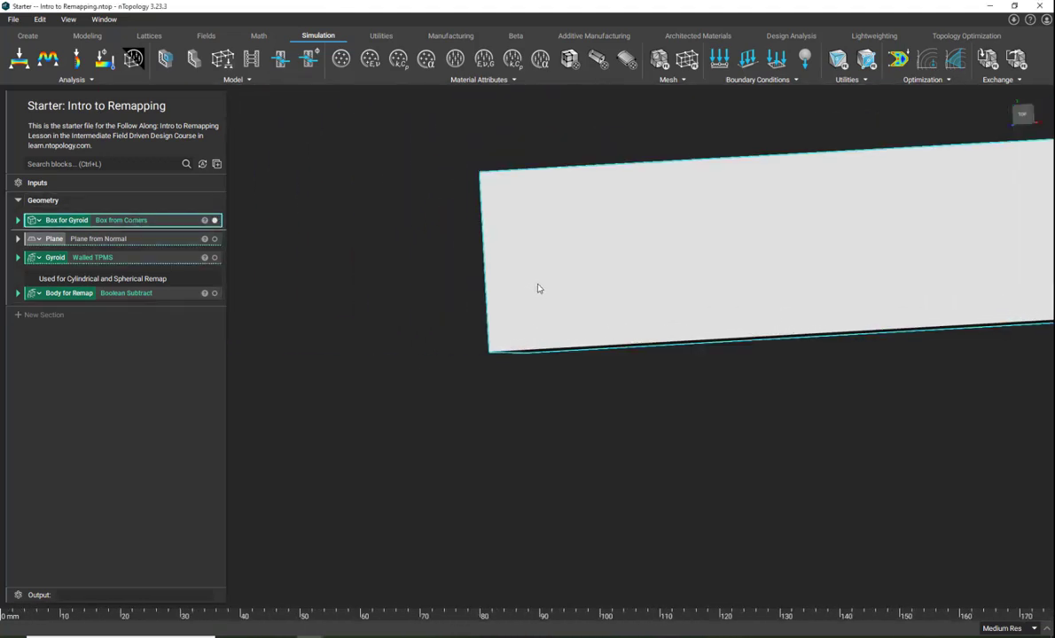
pyautogui.scroll(-3, 537, 288)
pyautogui.moveTo(553, 270); pyautogui.dragTo(549, 358, button='right')
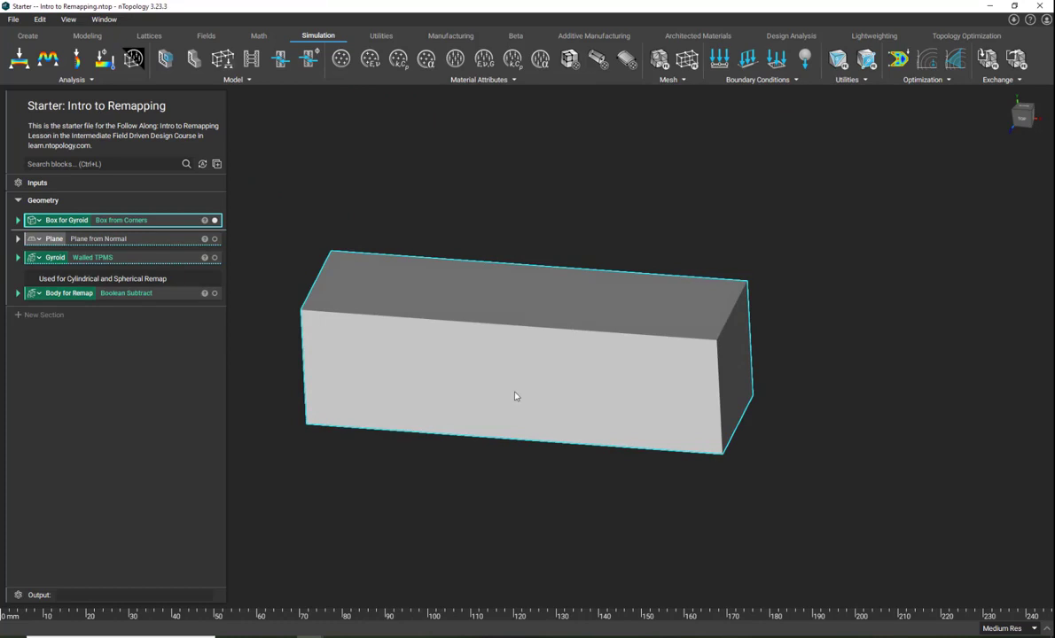
# Replace the displayed Box for Gyroid with the Gyroid and Plane blocks and inspect them together.
pyautogui.click(214, 257)
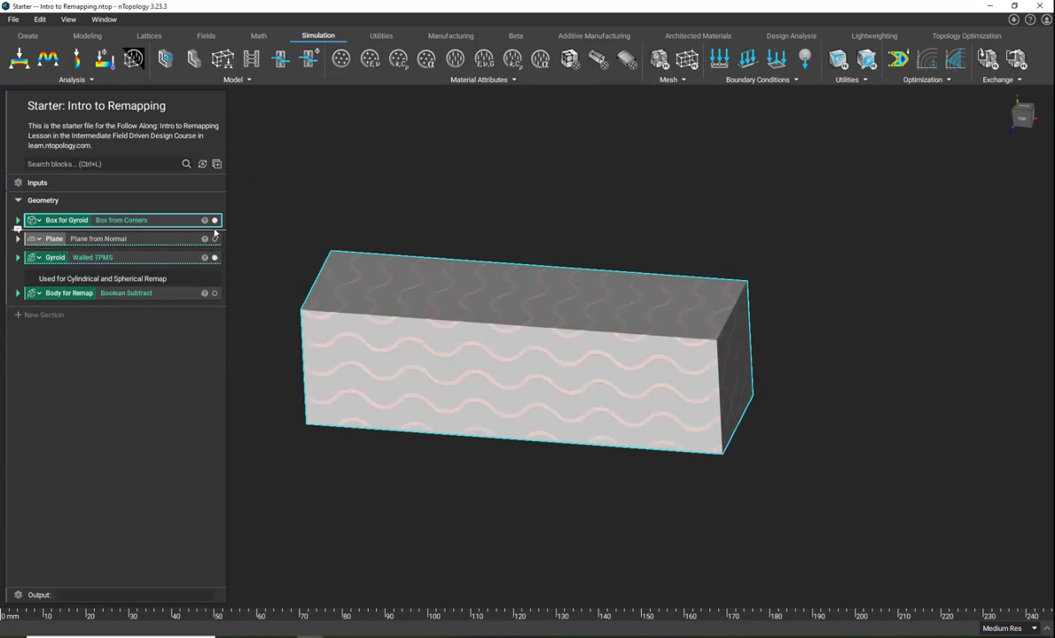
pyautogui.click(215, 219)
pyautogui.moveTo(347, 408); pyautogui.dragTo(383, 360, button='right')
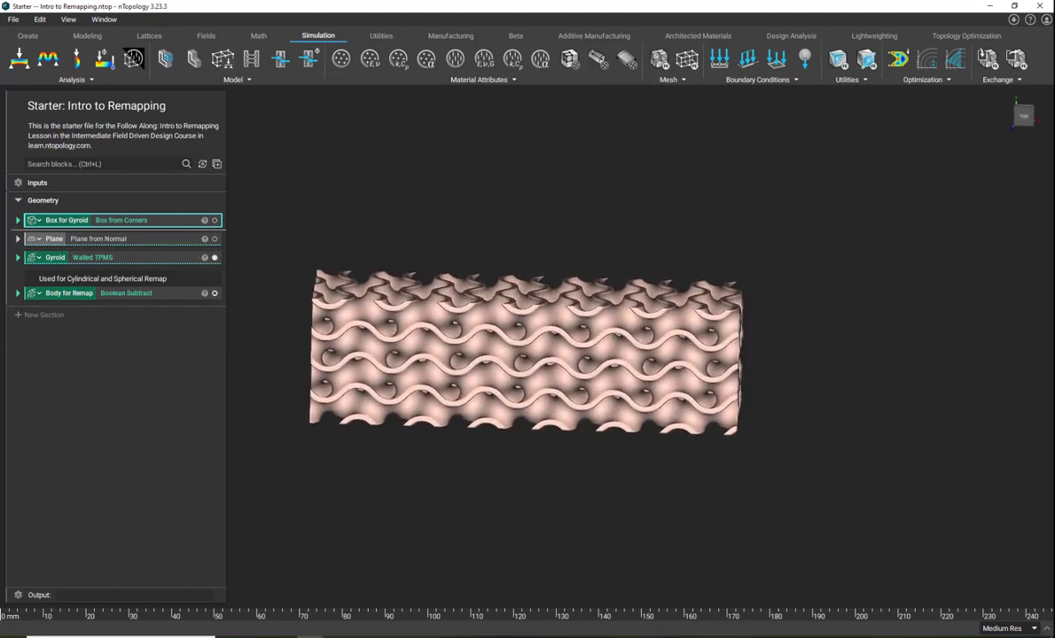
pyautogui.click(215, 239)
pyautogui.moveTo(304, 455)
pyautogui.mouseDown(button='right')
pyautogui.moveTo(603, 481)
pyautogui.moveTo(382, 445)
pyautogui.moveTo(294, 448)
pyautogui.moveTo(292, 460)
pyautogui.mouseUp(button='right')
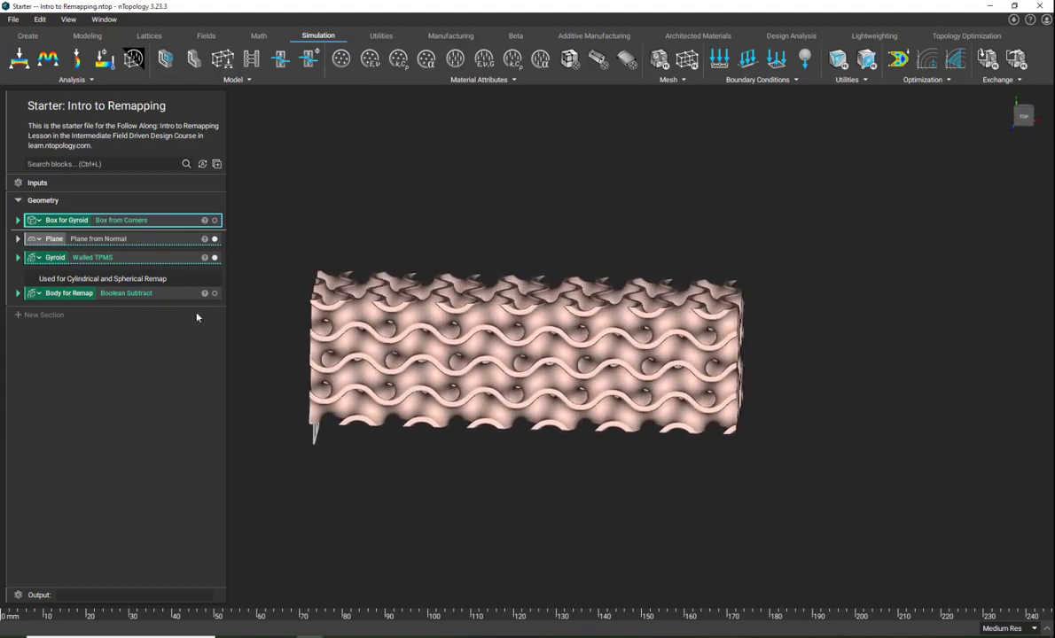
# Hide the Gyroid and Plane, then display and inspect the Body for Remap block on its own.
pyautogui.click(215, 257)
pyautogui.click(214, 237)
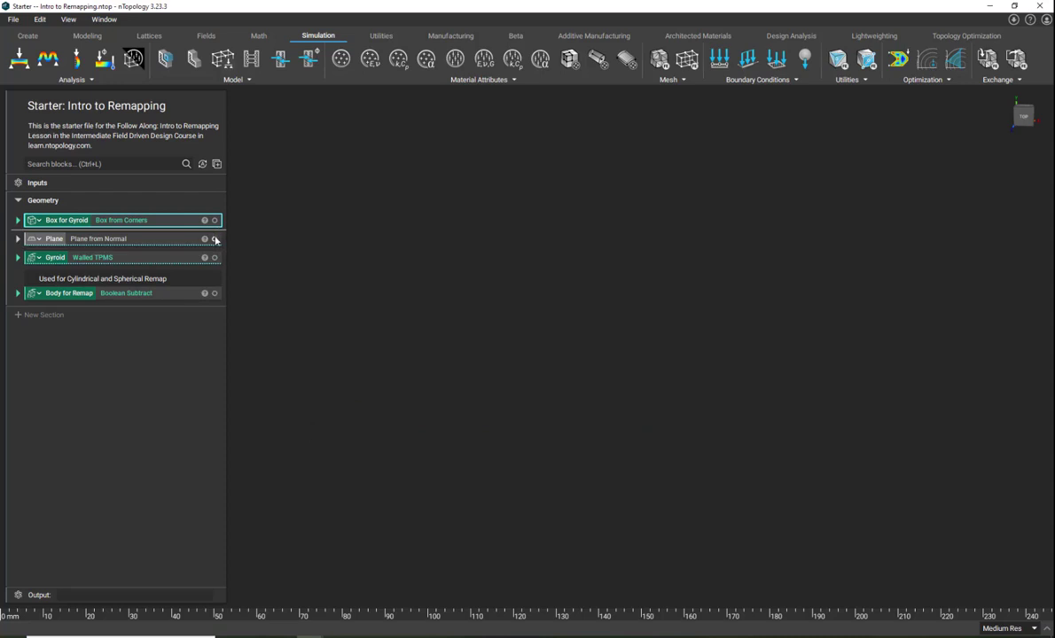
pyautogui.click(215, 293)
pyautogui.press('f')
pyautogui.moveTo(553, 475); pyautogui.dragTo(551, 401, button='right')
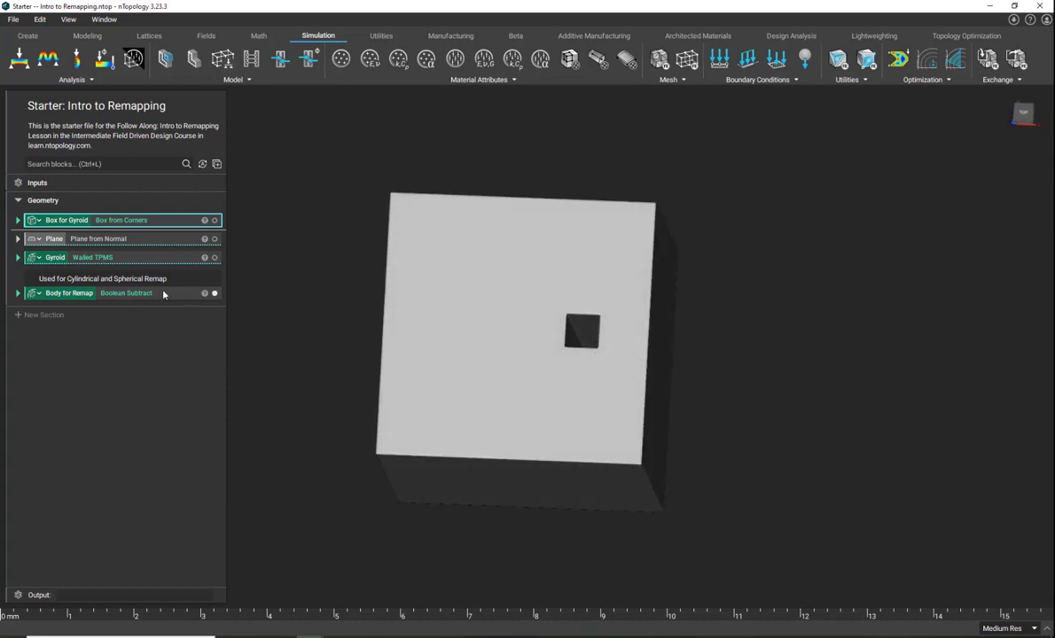
# Hide Body for Remap and display the Gyroid block again in an angled view.
pyautogui.click(214, 293)
pyautogui.click(172, 258)
pyautogui.press('f')
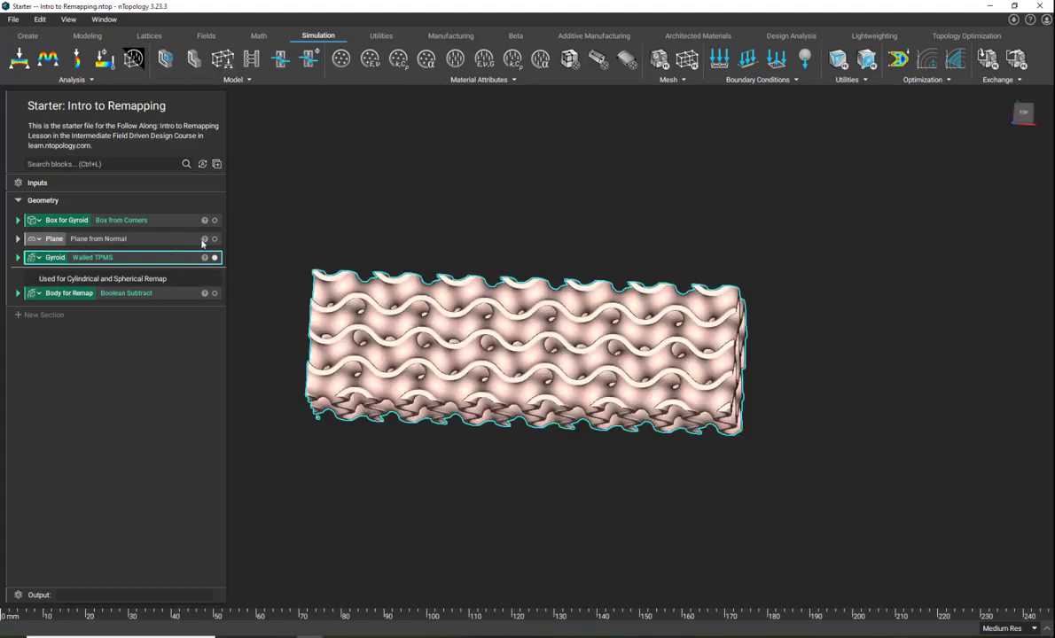
pyautogui.moveTo(394, 209); pyautogui.dragTo(343, 457, button='right')
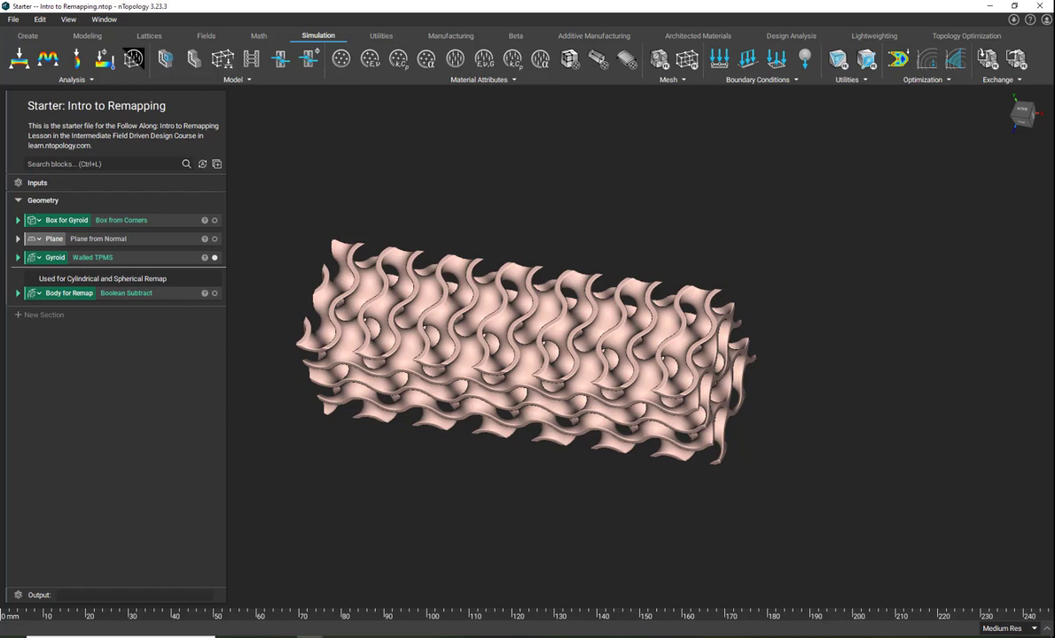
# Add a new notebook section named Mirror below the Geometry section.
pyautogui.click(39, 316)
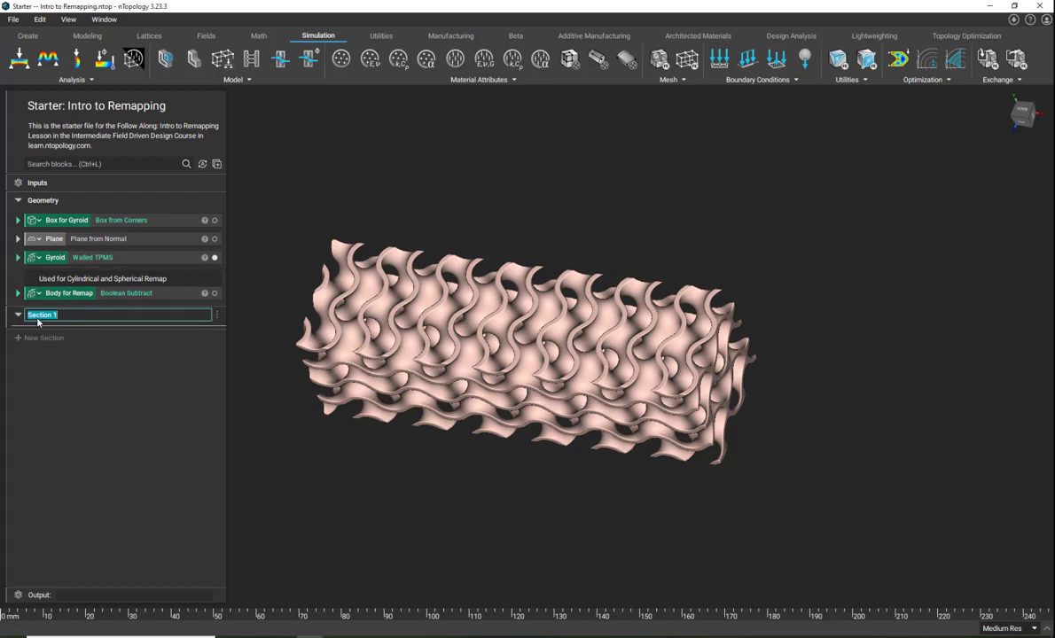
pyautogui.write('Mirror')
pyautogui.press('Return')
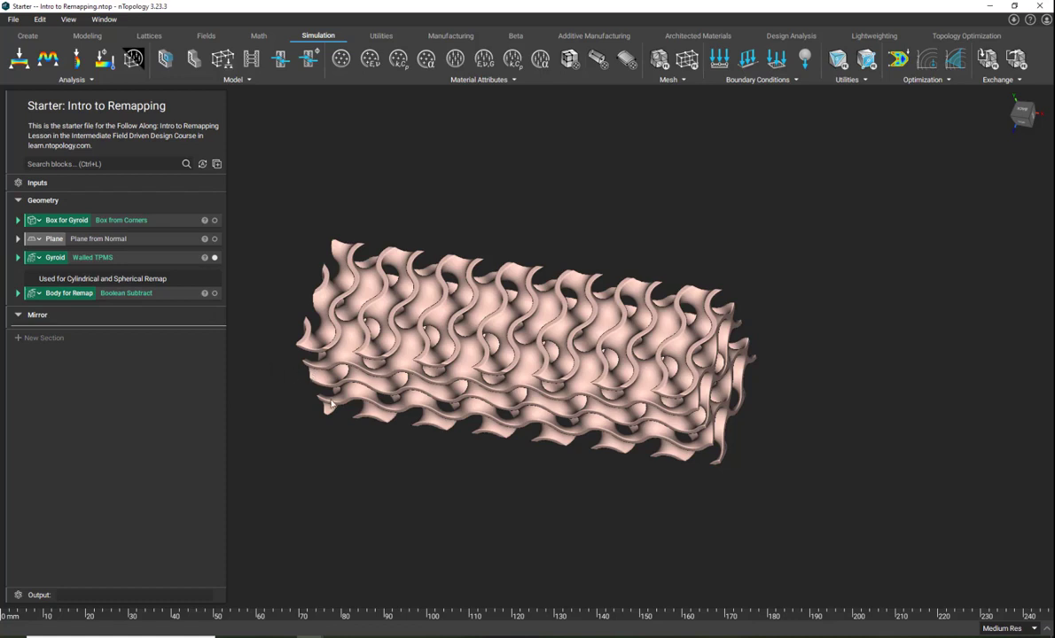
pyautogui.moveTo(268, 368); pyautogui.dragTo(271, 341, button='right')
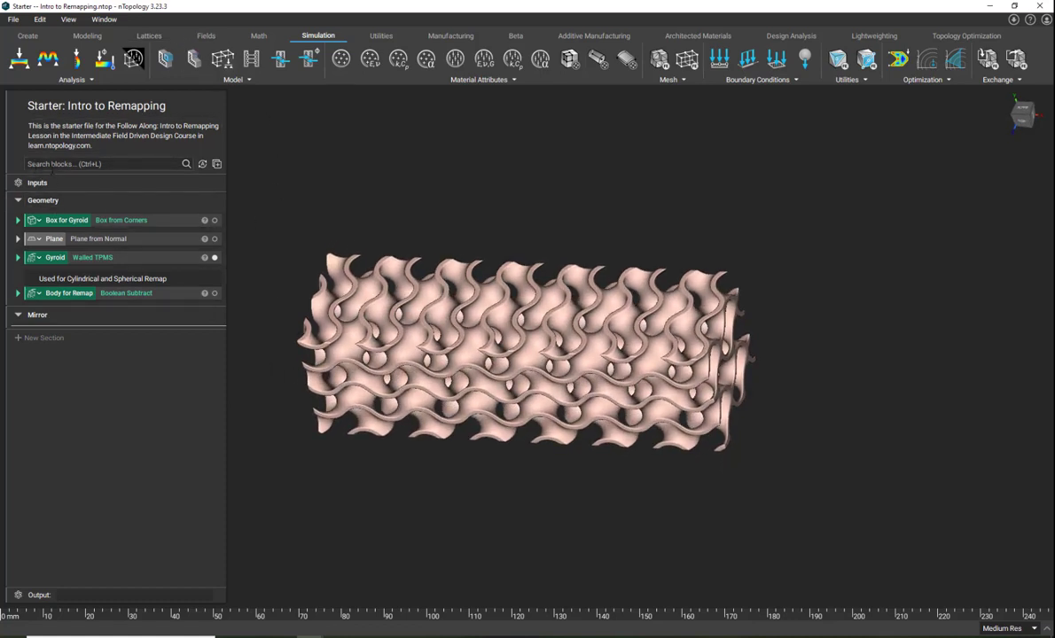
# Add a Remap Field block to the Mirror section with the Gyroid as its scalar field.
pyautogui.click(199, 37)
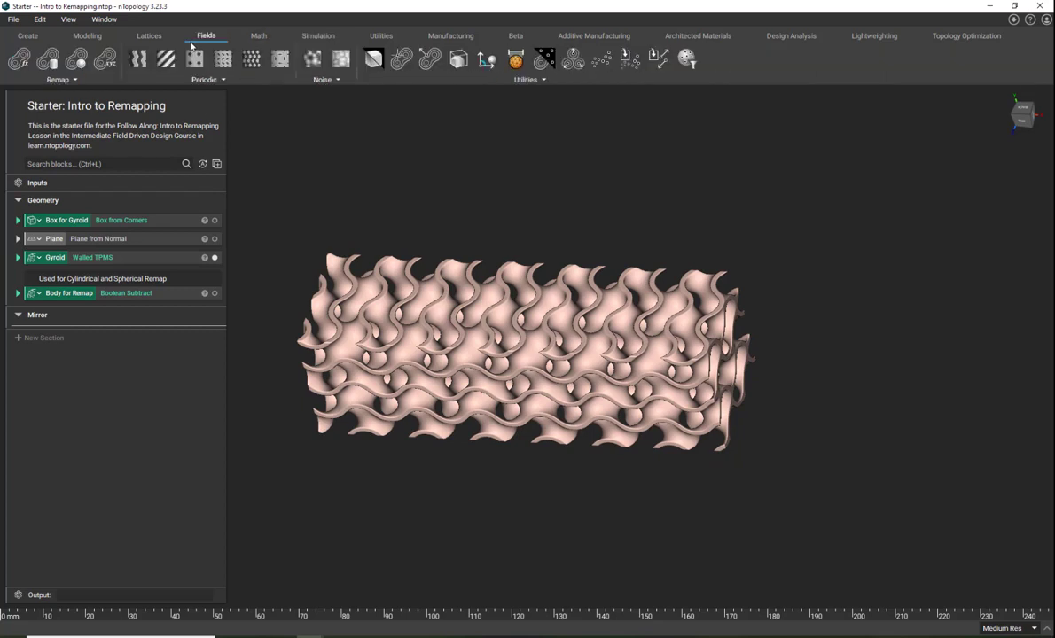
pyautogui.click(42, 84)
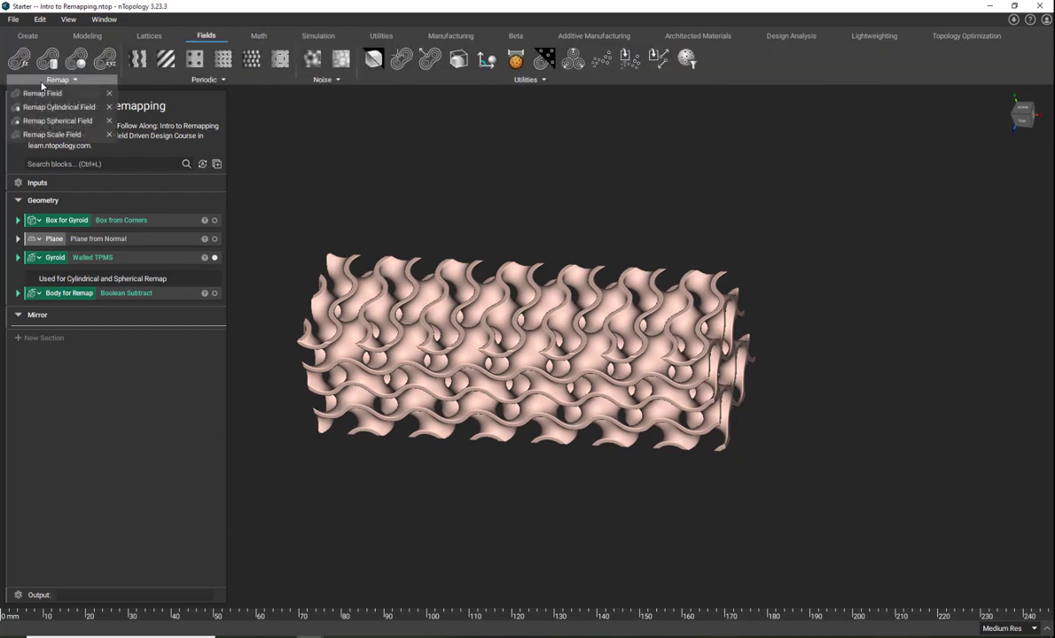
pyautogui.click(48, 95)
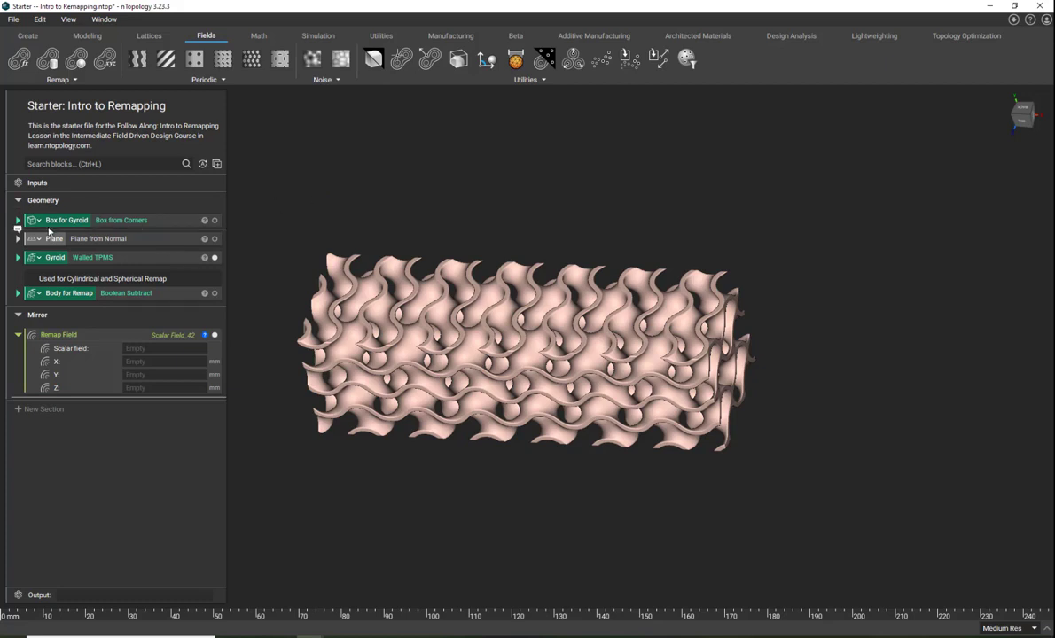
pyautogui.click(61, 259)
pyautogui.moveTo(61, 261); pyautogui.dragTo(141, 349)
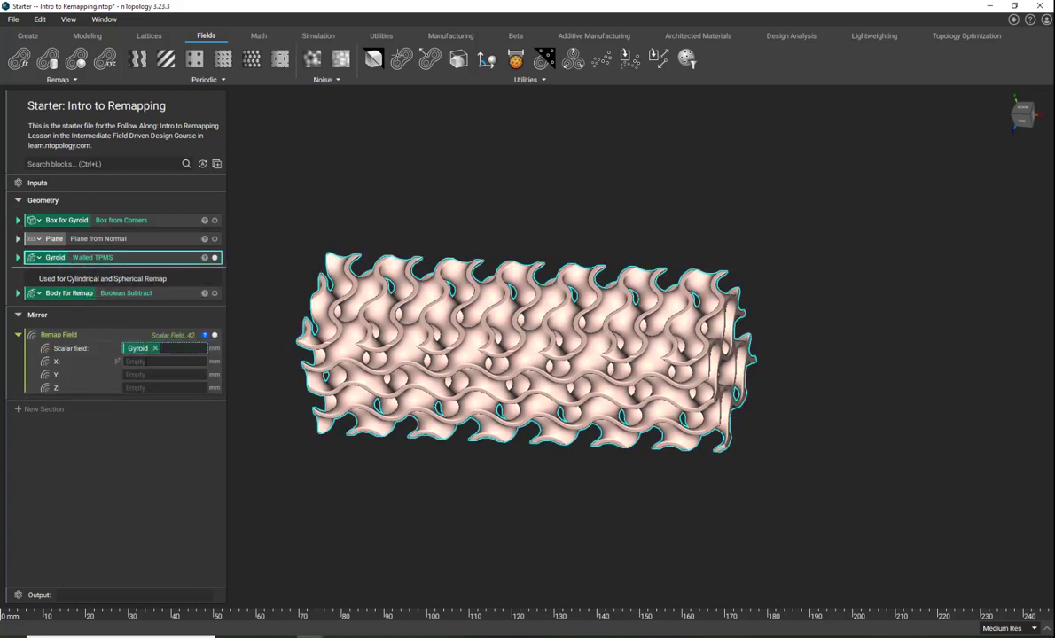
pyautogui.moveTo(471, 506); pyautogui.dragTo(529, 413, button='right')
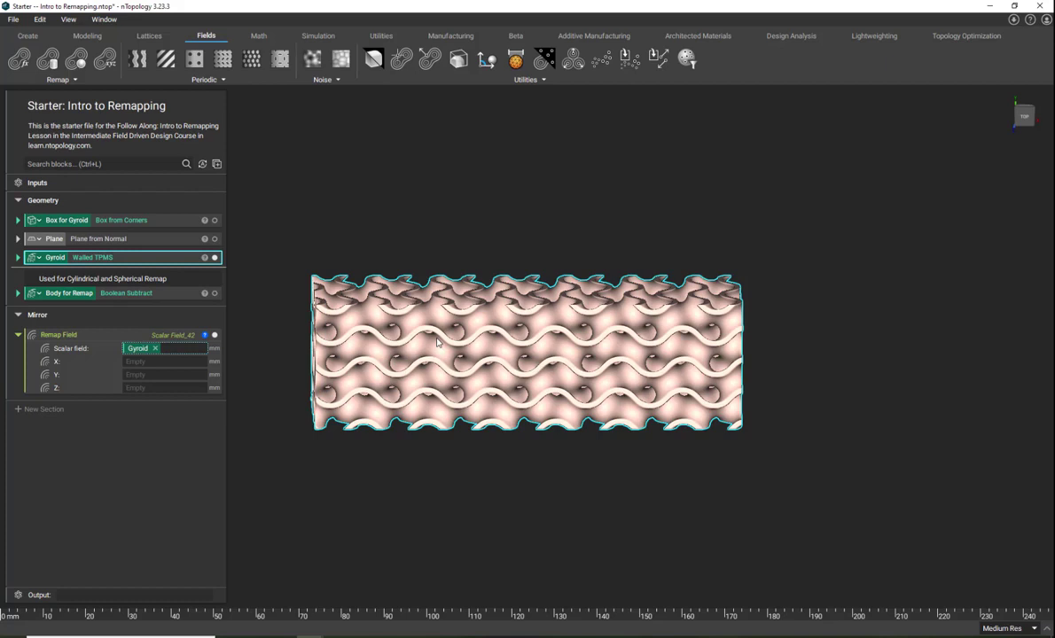
# Set the Remap Field's X input to x and its Z input to z.
pyautogui.click(164, 360)
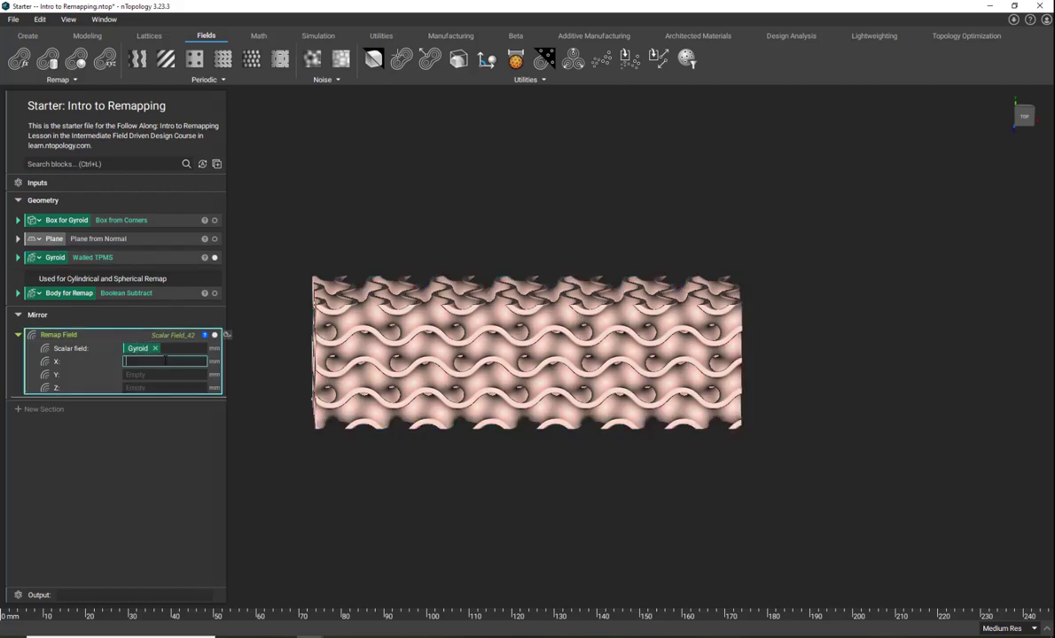
pyautogui.write('x')
pyautogui.press('Return')
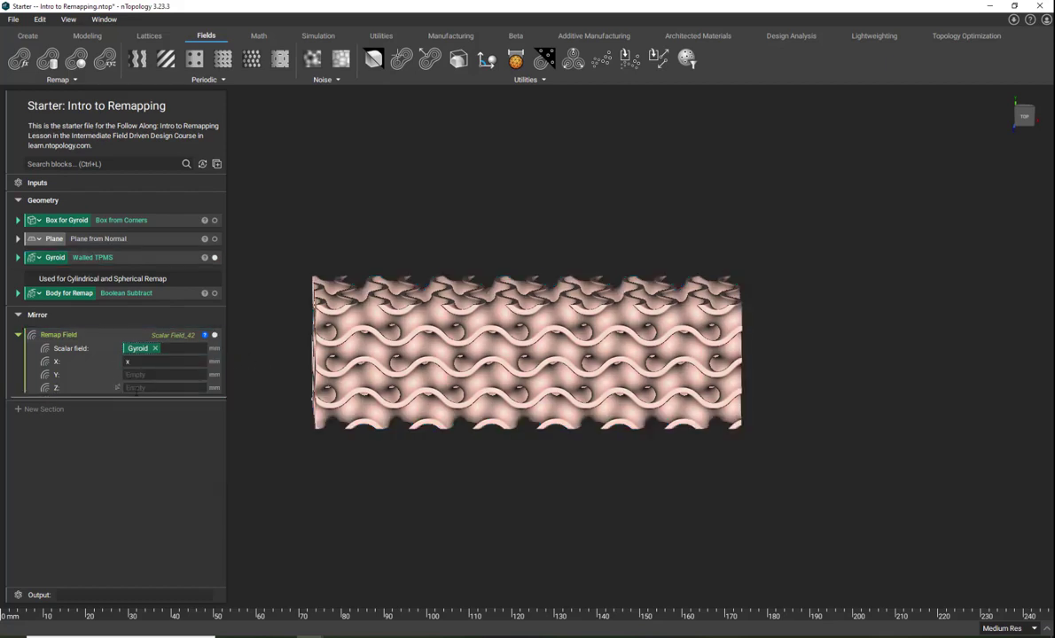
pyautogui.click(145, 387)
pyautogui.write('z')
pyautogui.press('Return')
pyautogui.click(278, 307)
# Add a Scalar Field Variable below the Remap Field, name it Y, and set its value to y.
pyautogui.click(51, 163)
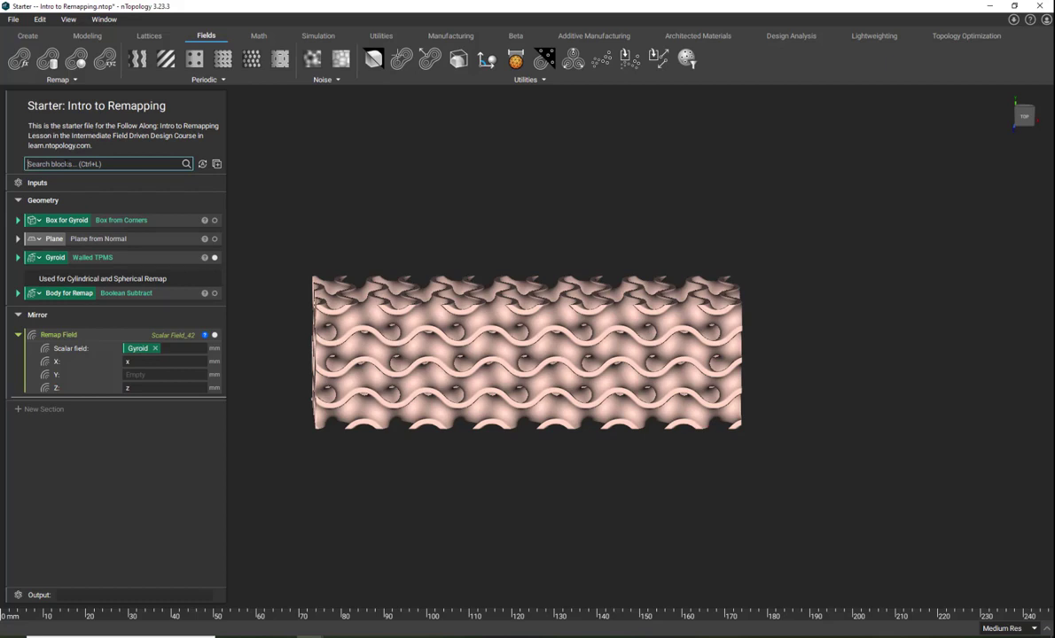
pyautogui.write('sc')
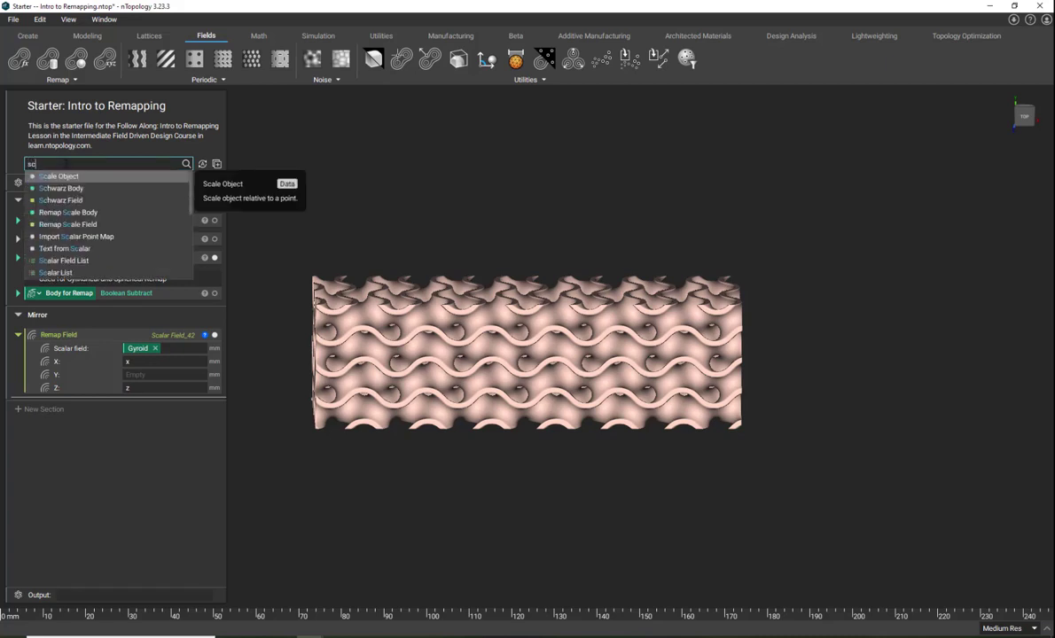
pyautogui.write('alar field')
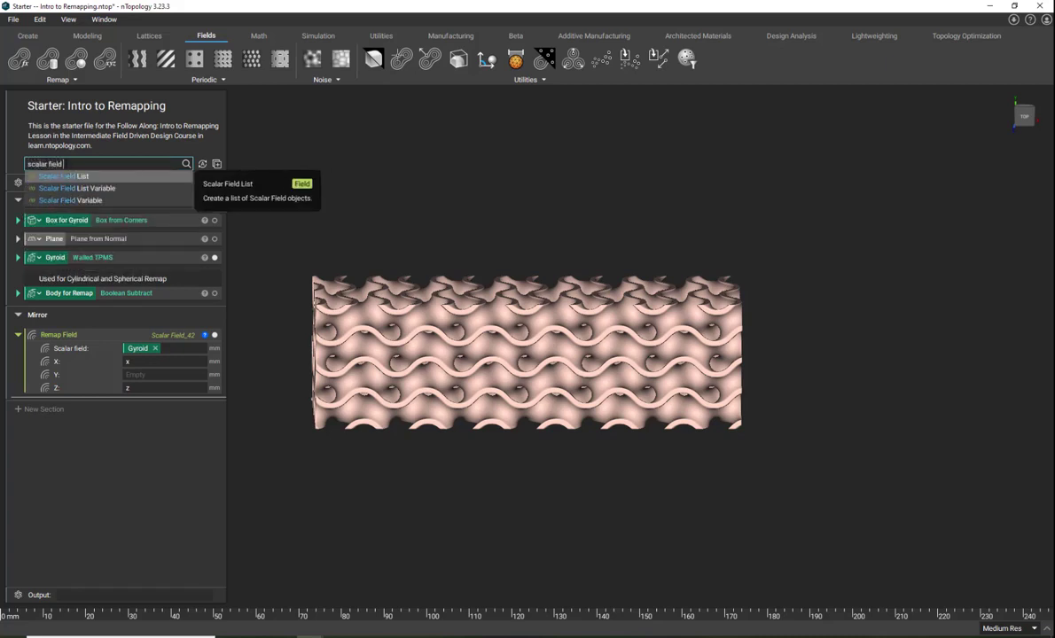
pyautogui.click(73, 201)
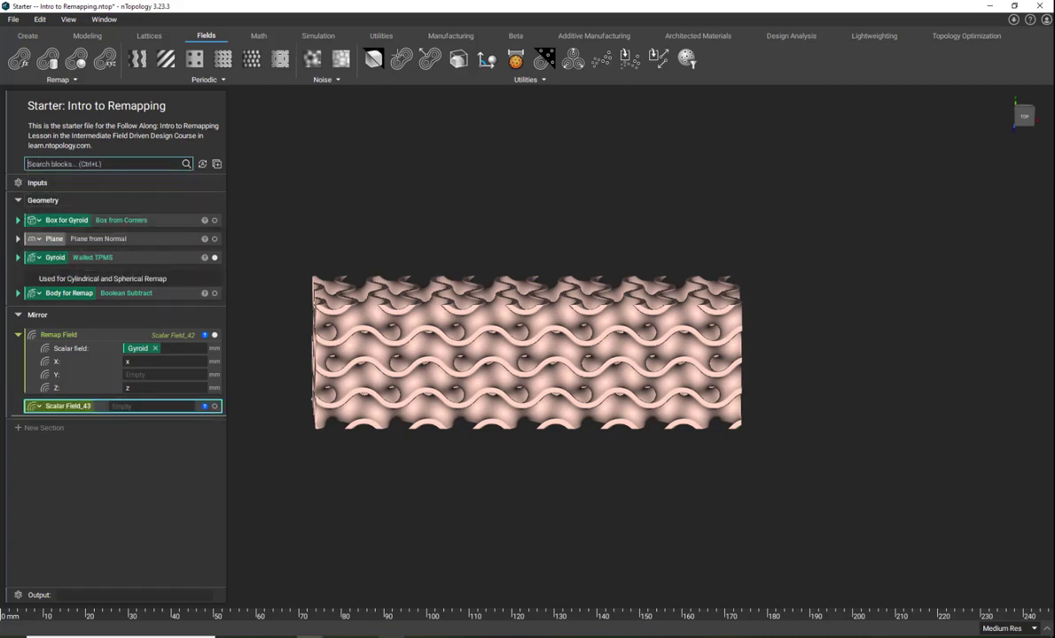
pyautogui.doubleClick(72, 408)
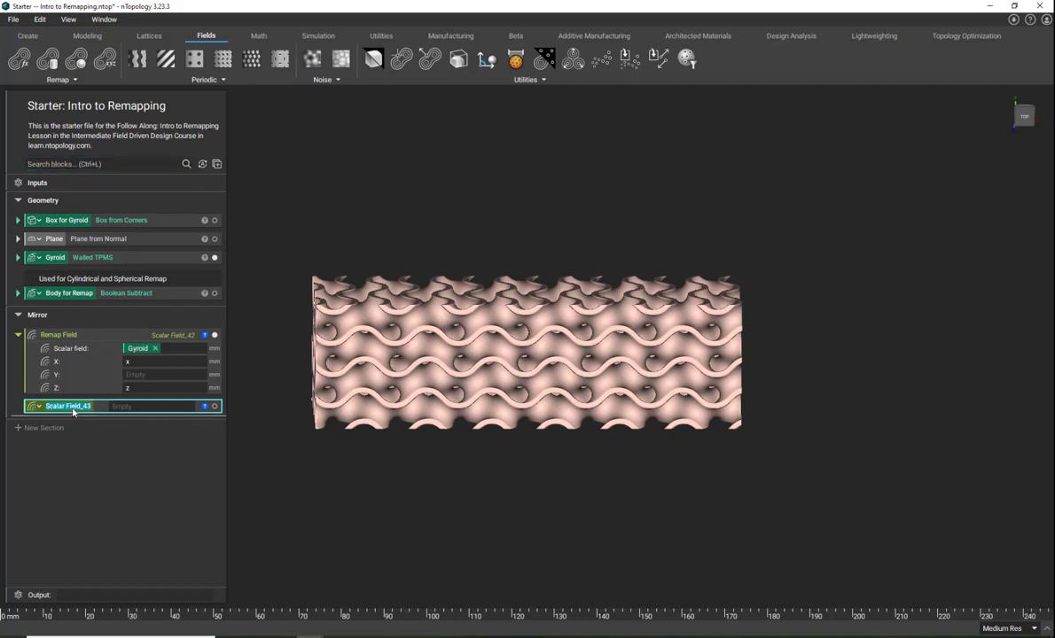
pyautogui.write('Y')
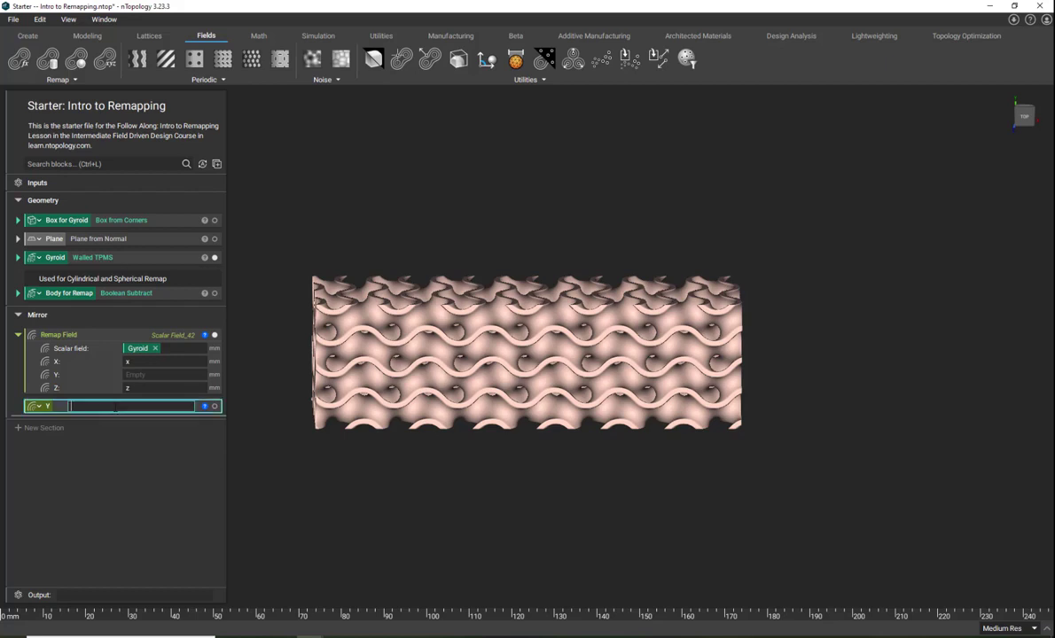
pyautogui.write('y')
pyautogui.press('Return')
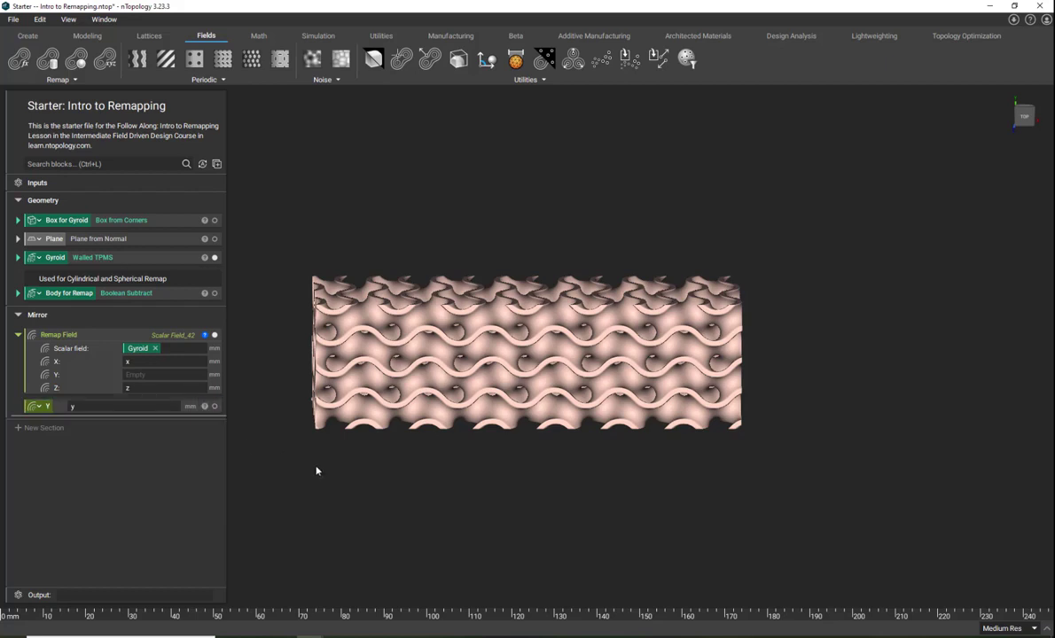
# Inspect the Y variable in the Field Viewer with a contour interval of 5 and value probing enabled.
pyautogui.click(59, 411)
pyautogui.press('f')
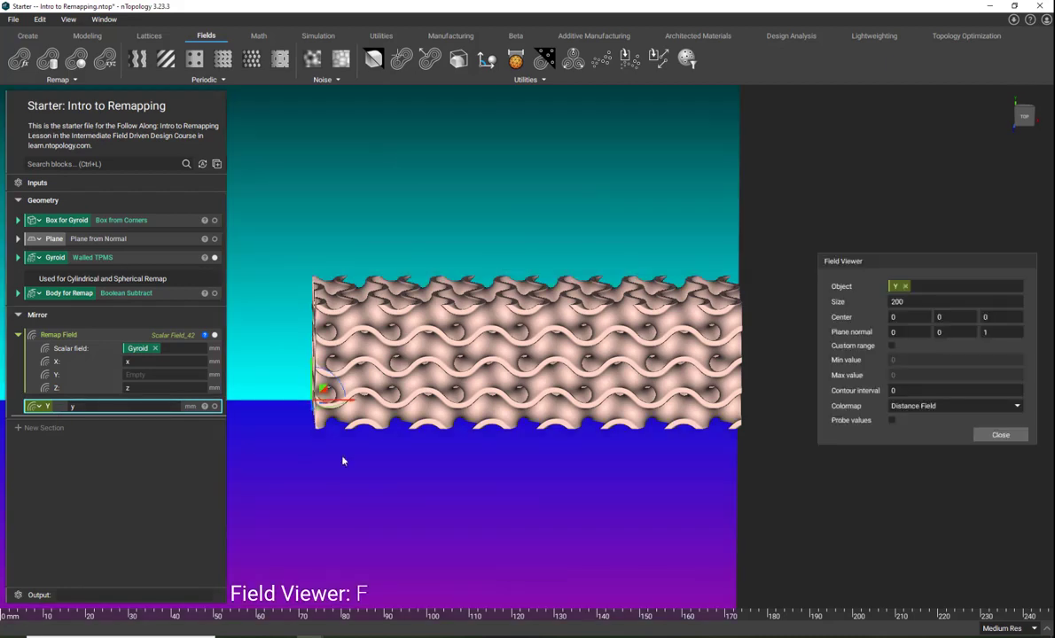
pyautogui.click(900, 390)
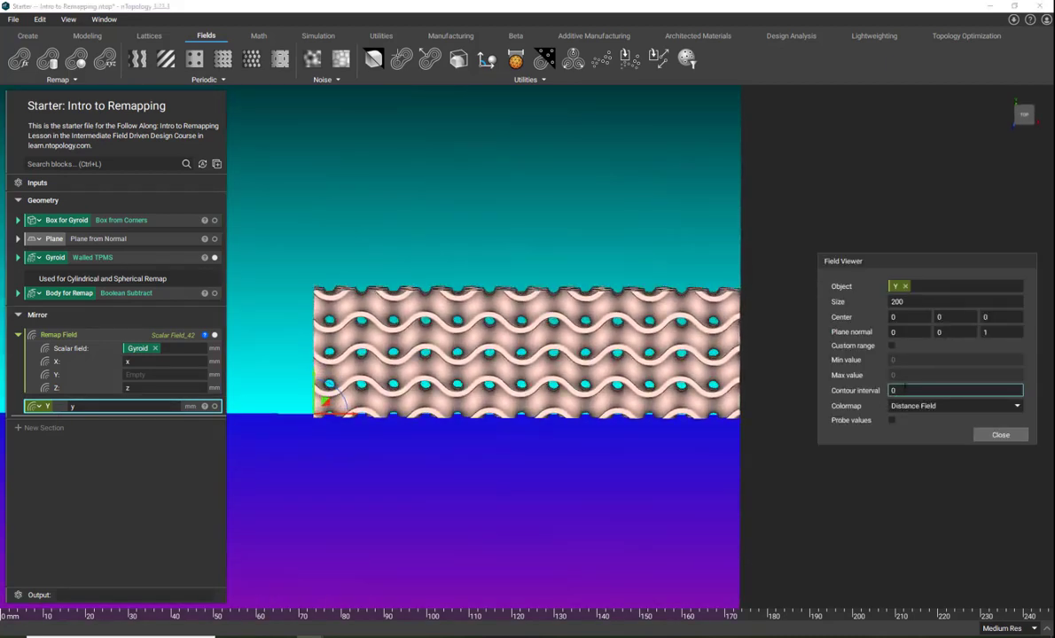
pyautogui.write('1')
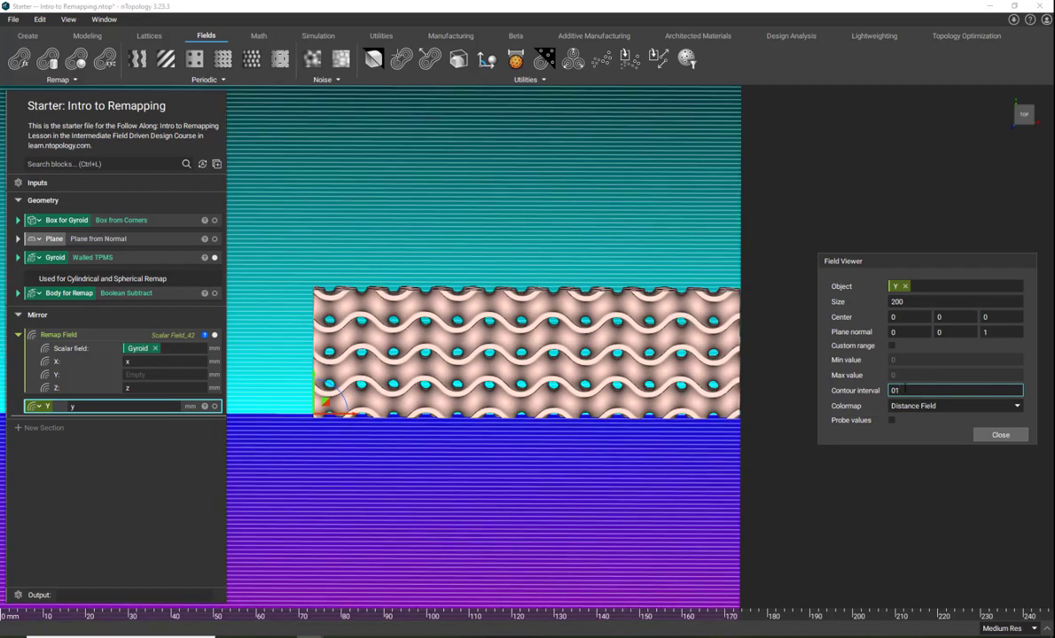
pyautogui.press('BackSpace')
pyautogui.write('5')
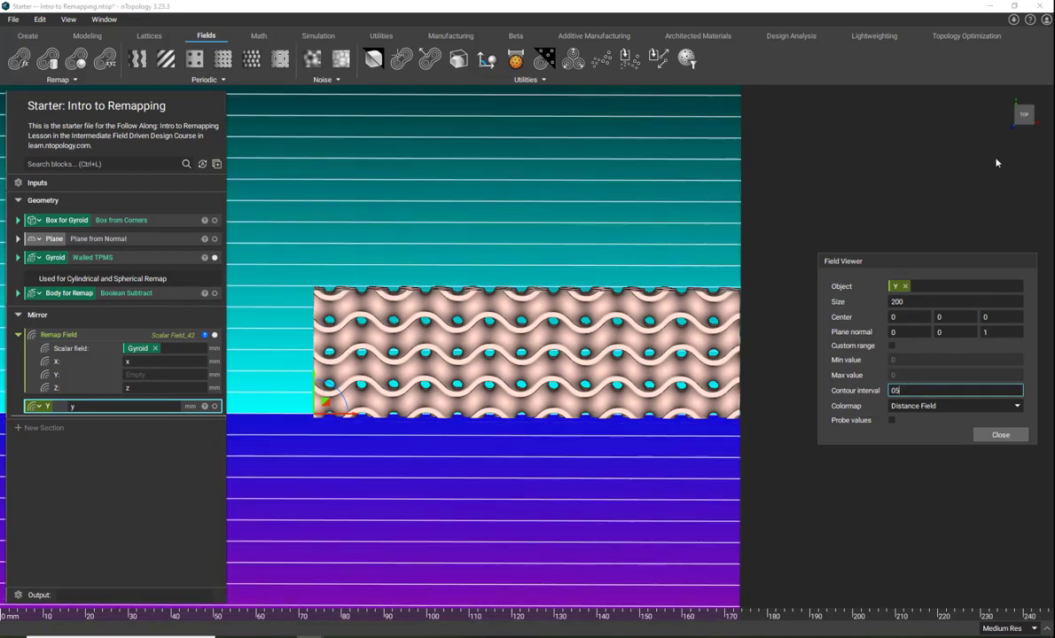
pyautogui.click(891, 420)
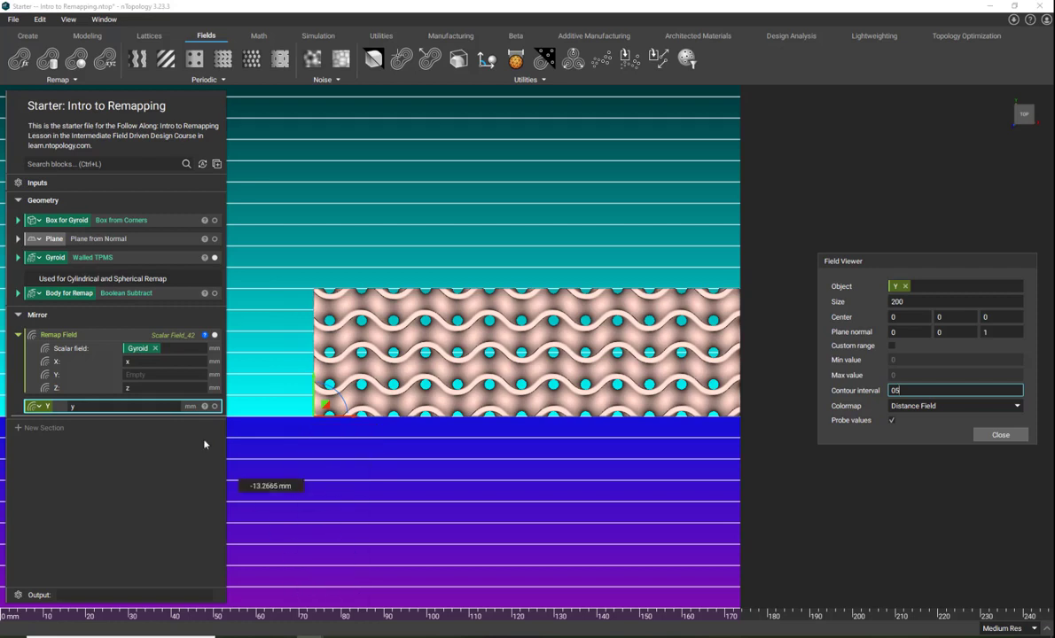
# Set the Remap Field's Y input to the negative property of the Y variable.
pyautogui.click(144, 375)
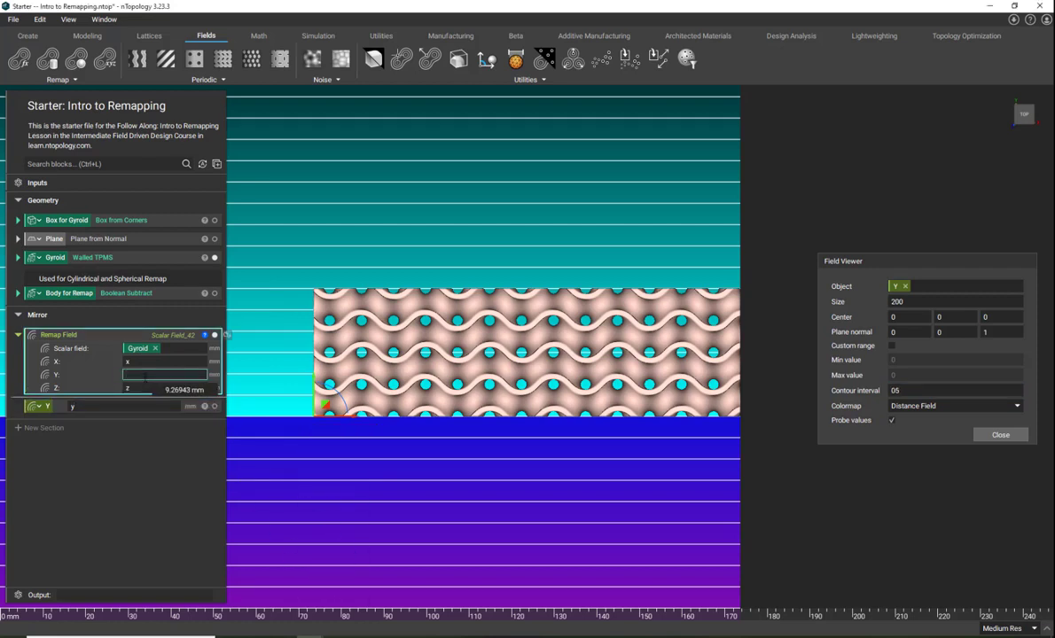
pyautogui.write('y')
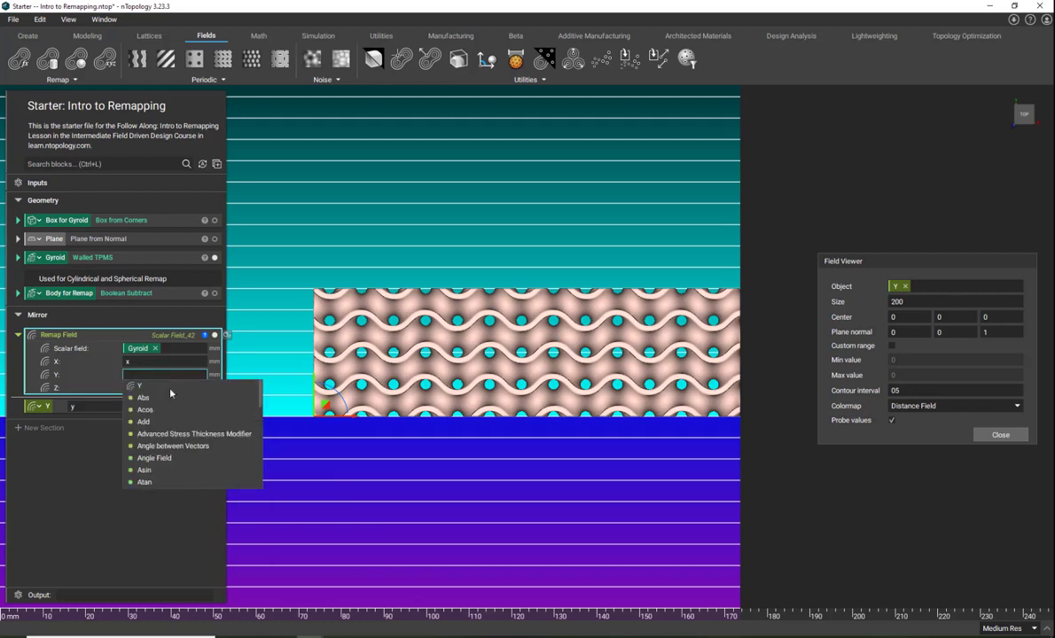
pyautogui.click(133, 386)
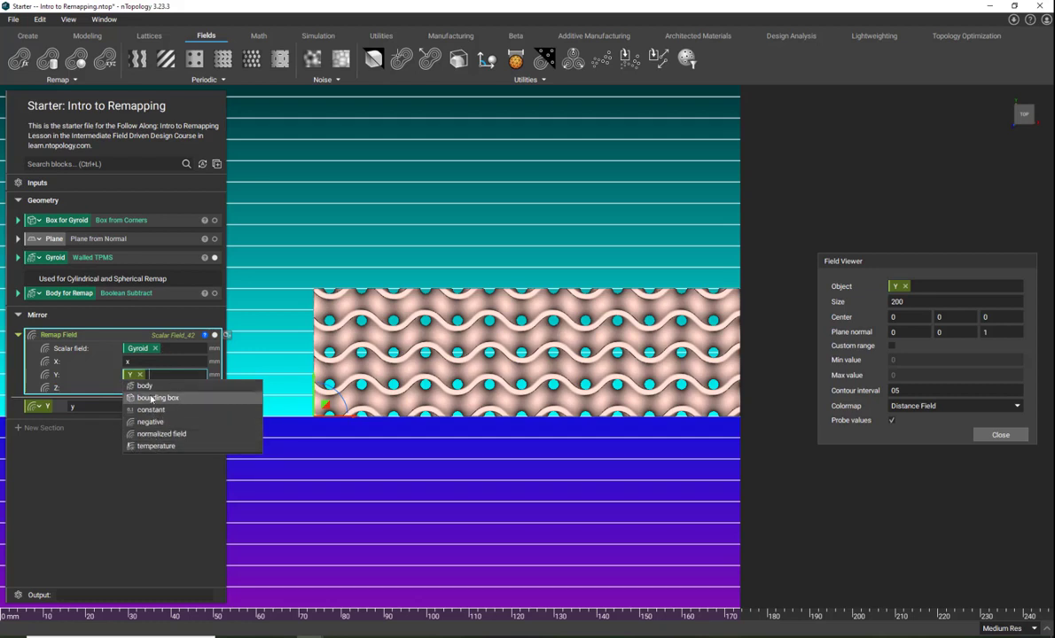
pyautogui.click(153, 422)
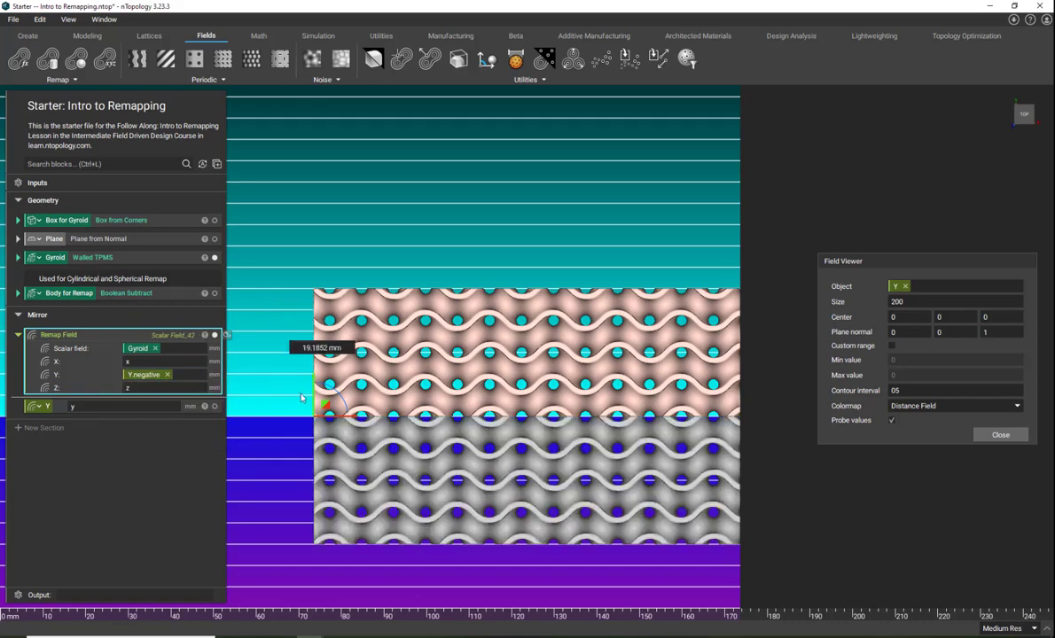
# Inspect the Y.negative property in the Field Viewer through a temporary variable below Y, and delete that variable.
pyautogui.moveTo(277, 434); pyautogui.dragTo(320, 405, button='middle')
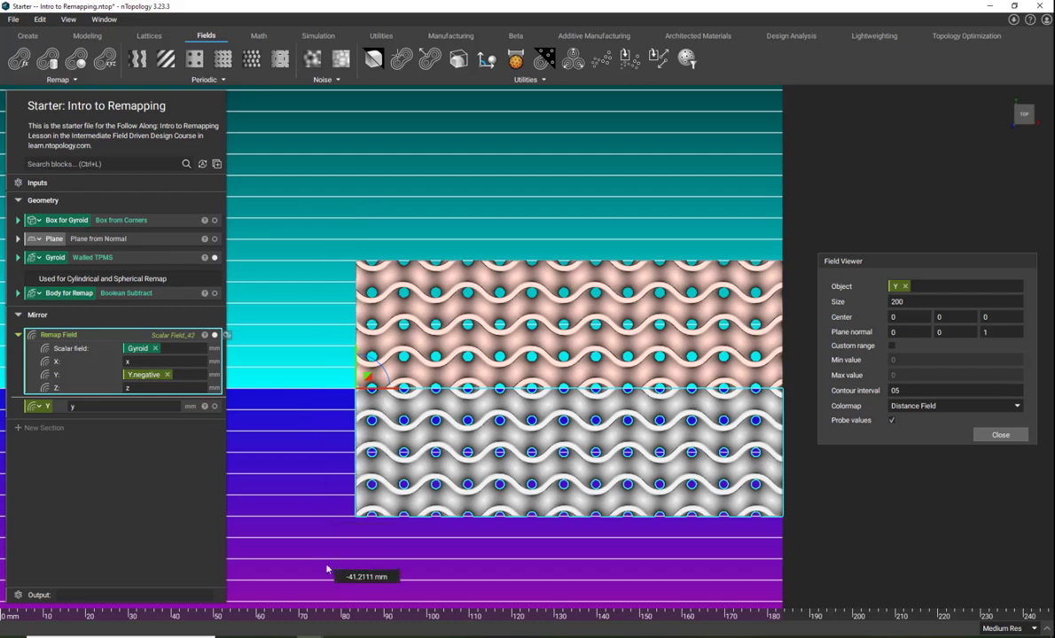
pyautogui.moveTo(136, 375); pyautogui.dragTo(134, 423)
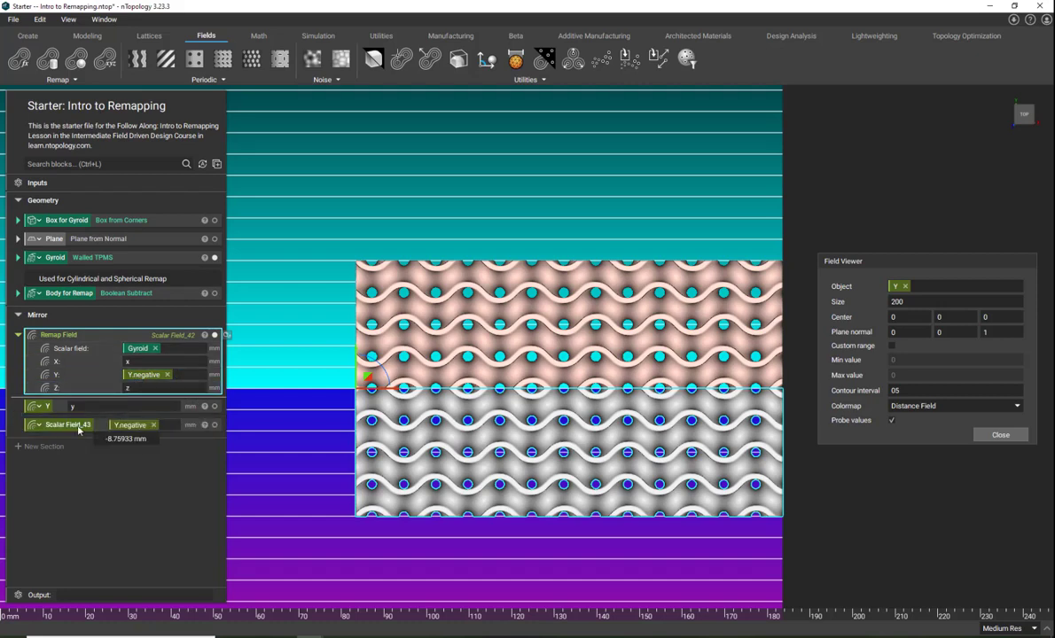
pyautogui.press('f')
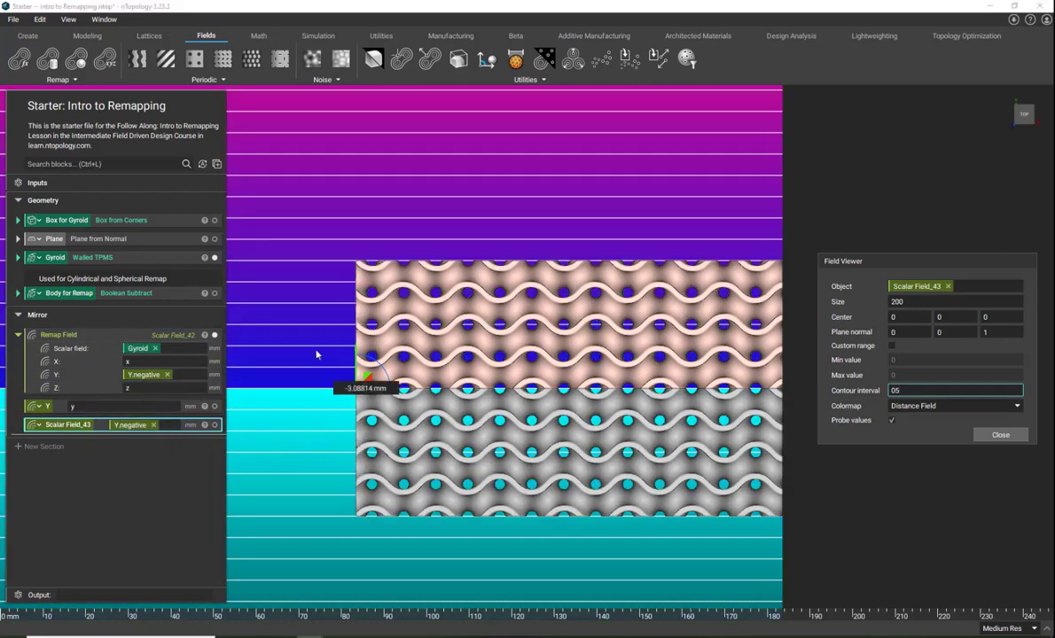
pyautogui.click(363, 333)
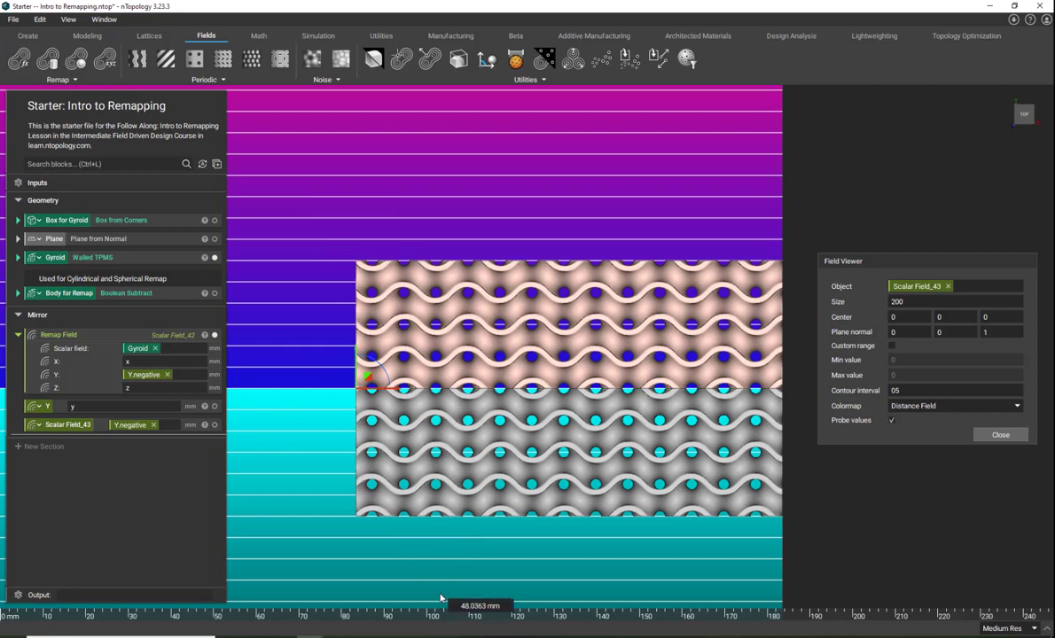
pyautogui.click(63, 429)
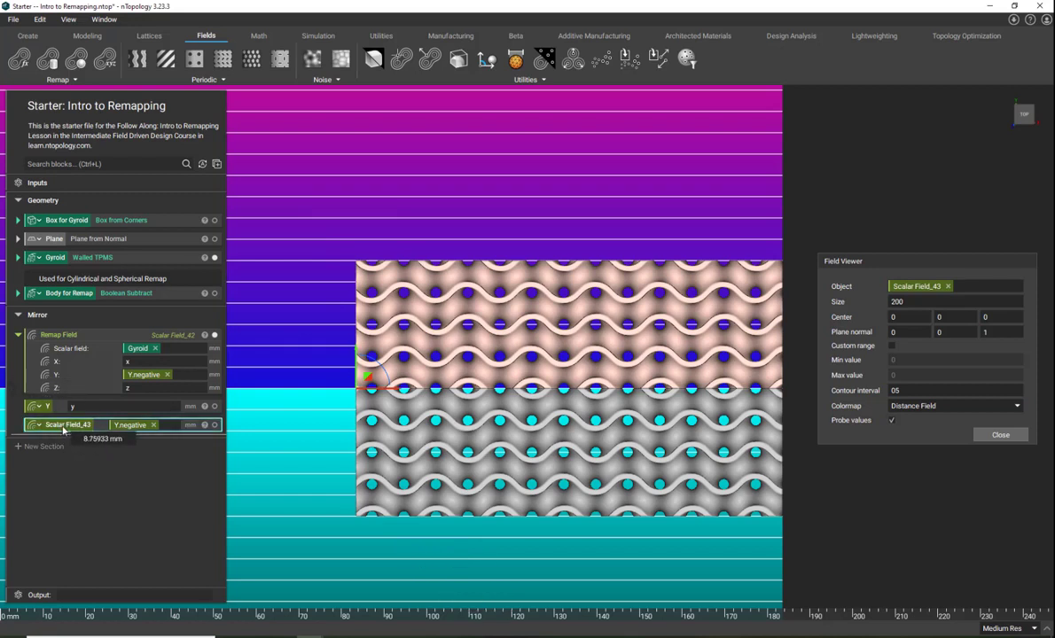
pyautogui.press('Delete')
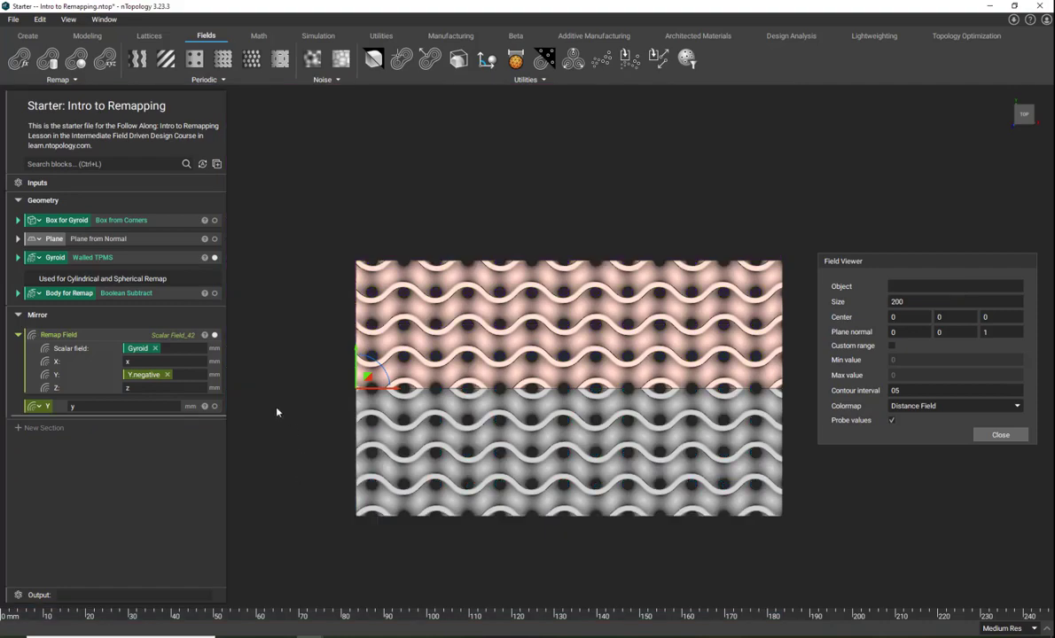
# Isolate the mirrored Remap Field body, view it at an angle, and close the Field Viewer.
pyautogui.click(76, 336)
pyautogui.press('i')
pyautogui.moveTo(469, 484); pyautogui.dragTo(374, 508, button='right')
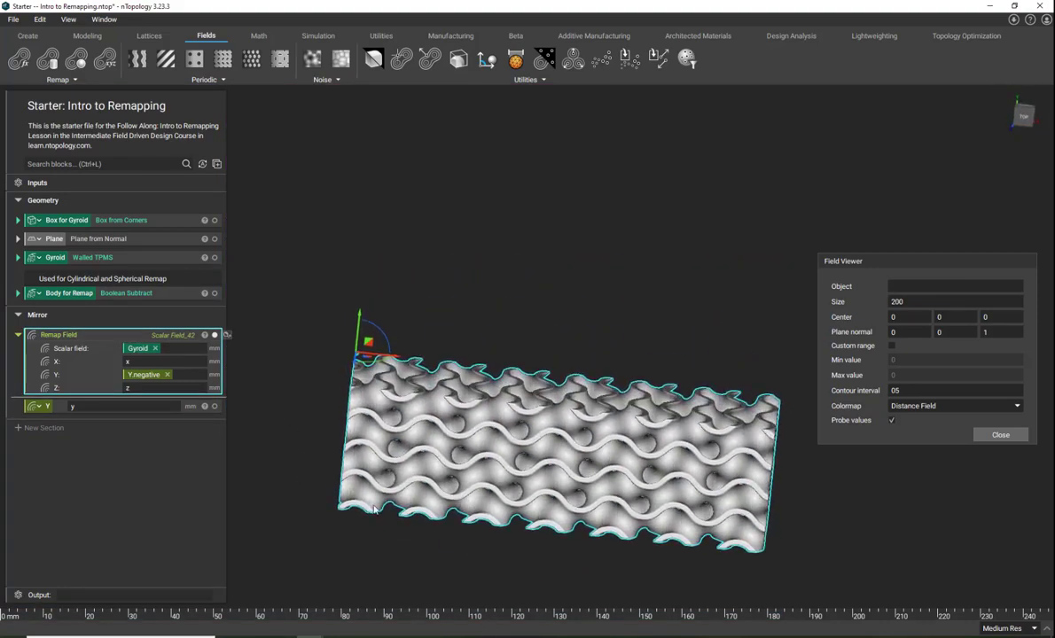
pyautogui.click(311, 448)
pyautogui.click(1002, 435)
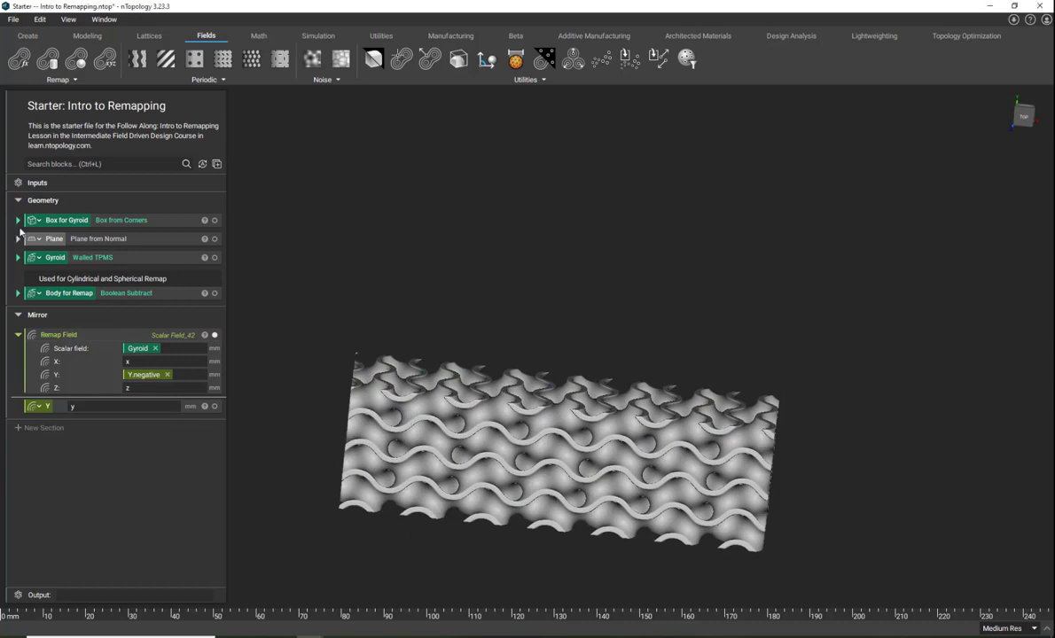
# Collapse the Mirror section and add a new section named Translate.
pyautogui.click(17, 315)
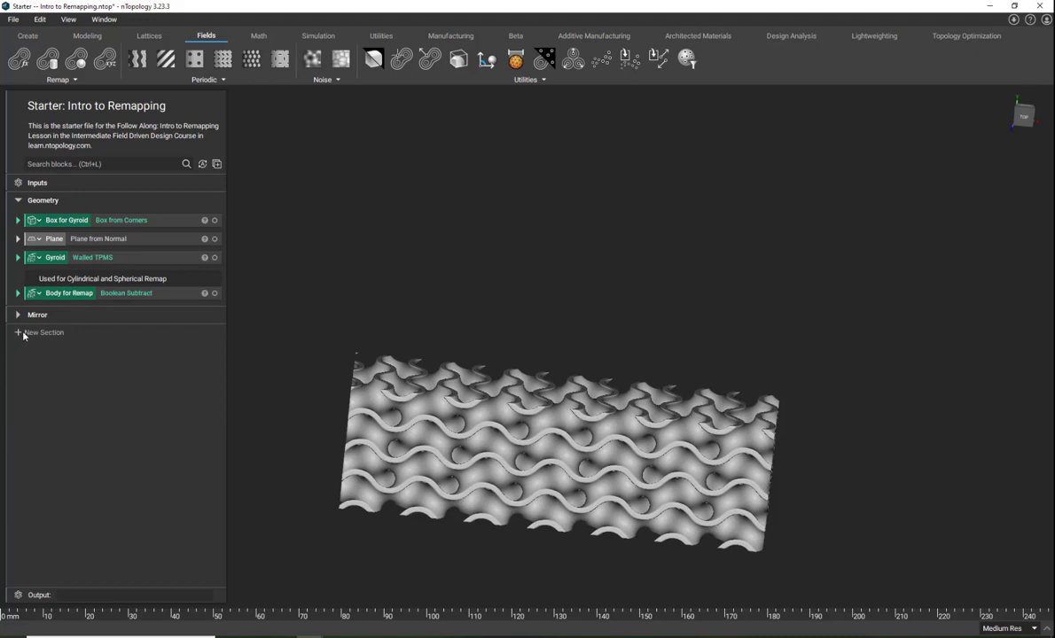
pyautogui.click(23, 334)
pyautogui.press('BackSpace')
pyautogui.write('Translate')
pyautogui.press('Return')
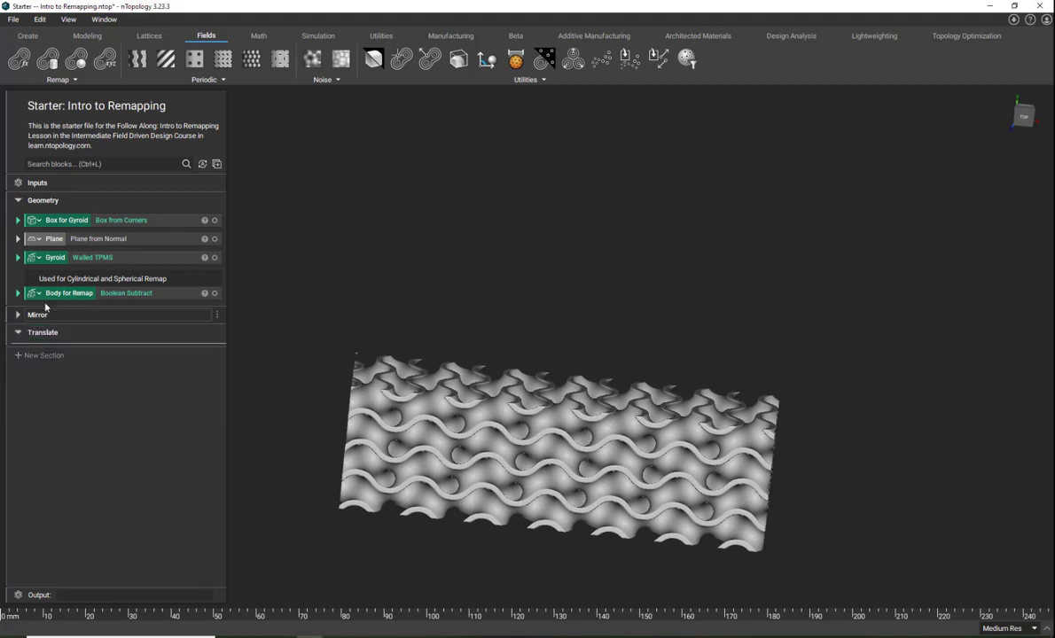
# Isolate the original Gyroid body and view it at an angle.
pyautogui.click(89, 258)
pyautogui.doubleClick(89, 260)
pyautogui.moveTo(436, 361); pyautogui.dragTo(531, 408, button='right')
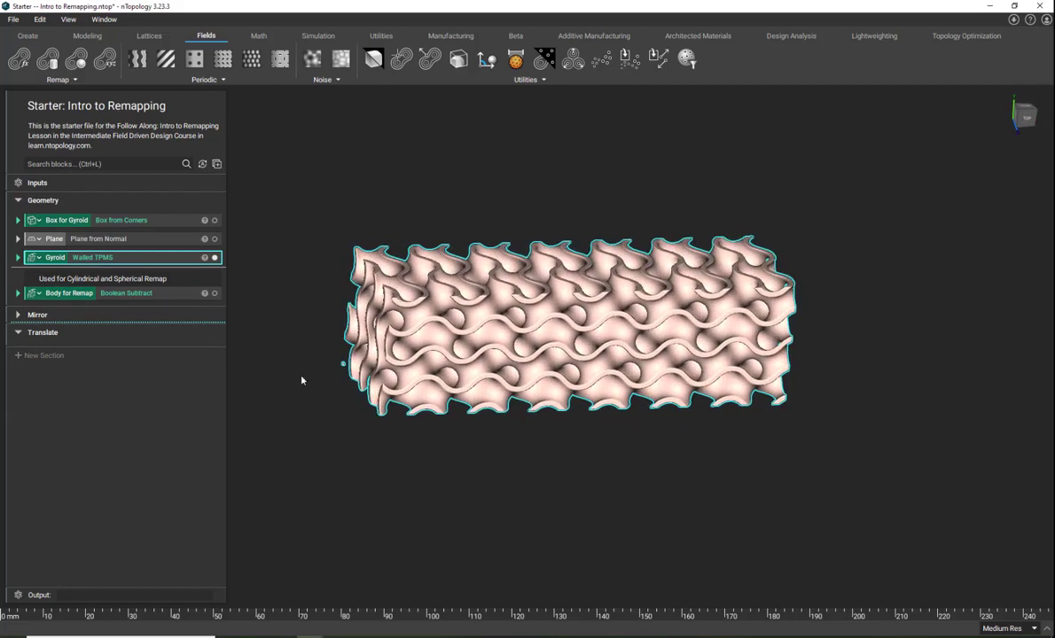
# Add a Remap Field block to the Translate section with Gyroid as its scalar field.
pyautogui.click(136, 348)
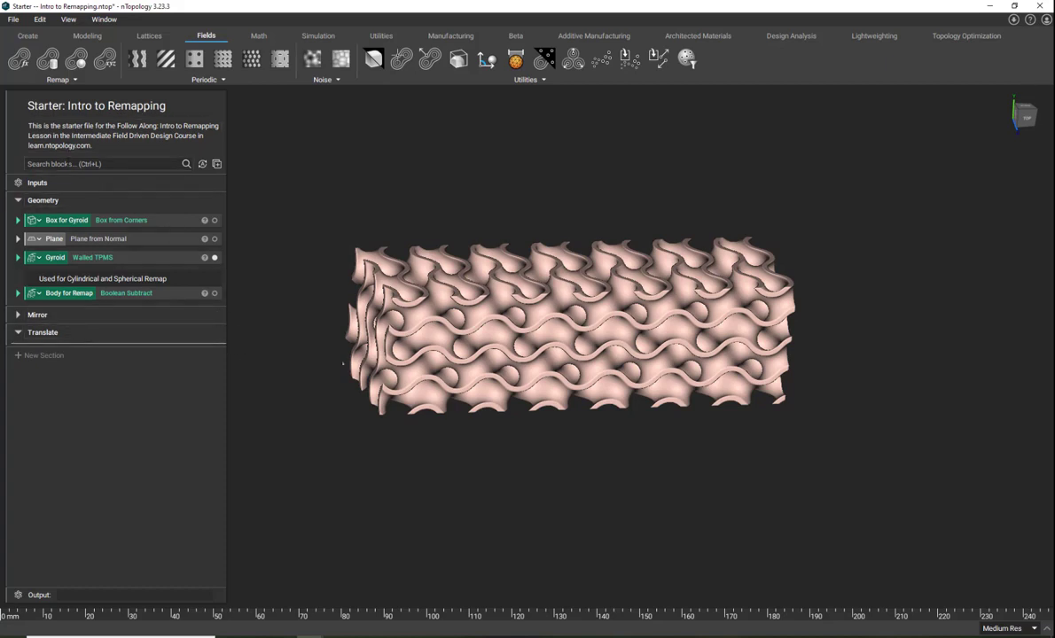
pyautogui.click(21, 60)
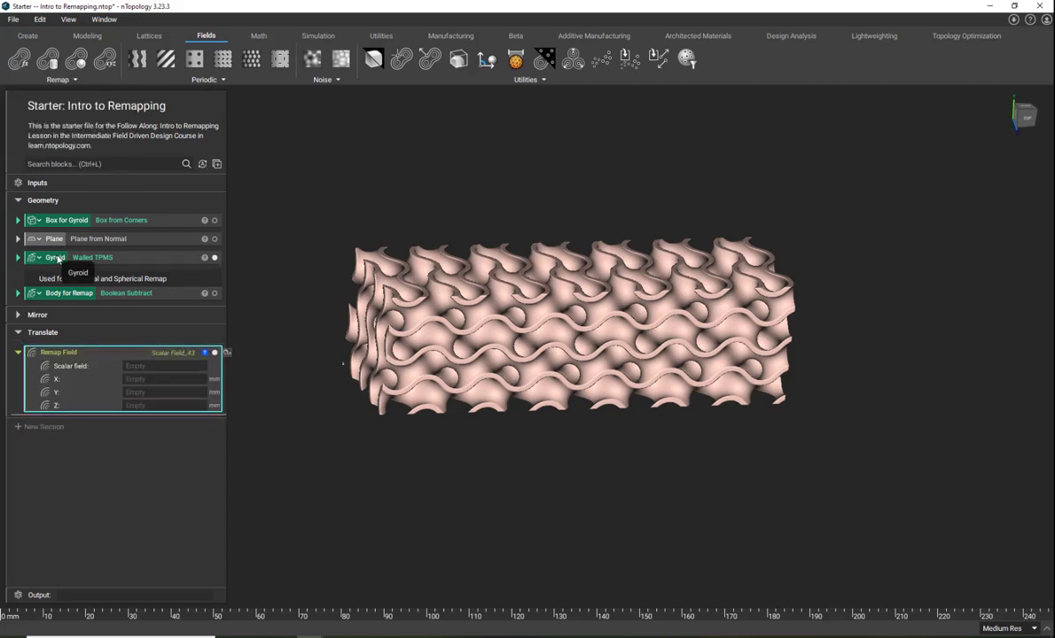
pyautogui.moveTo(55, 257); pyautogui.dragTo(144, 367)
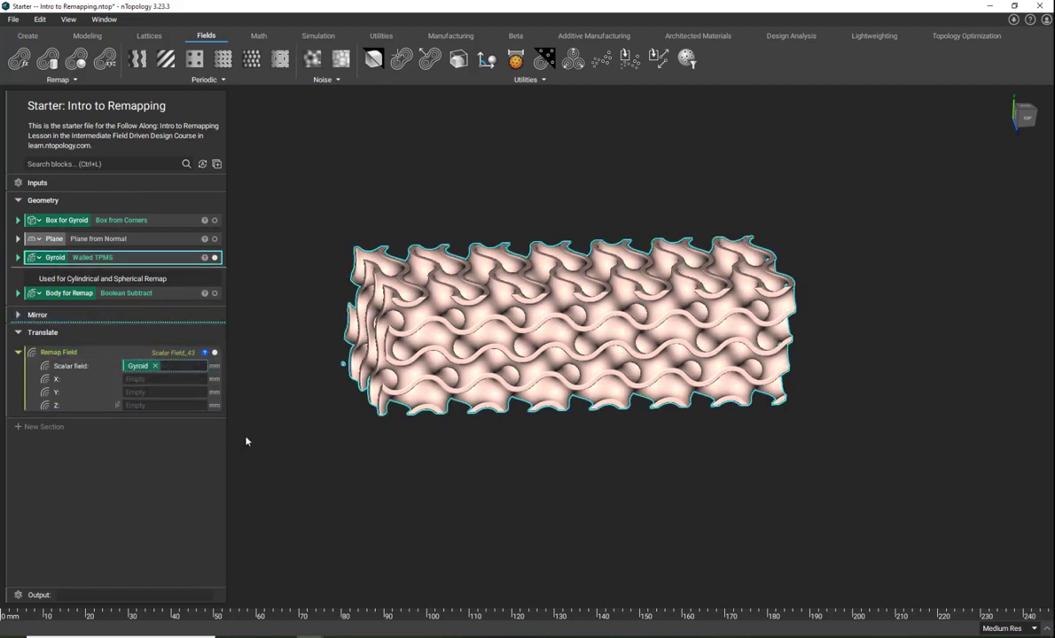
# Set the Translate section's Remap Field inputs Y to y and Z to z.
pyautogui.click(144, 392)
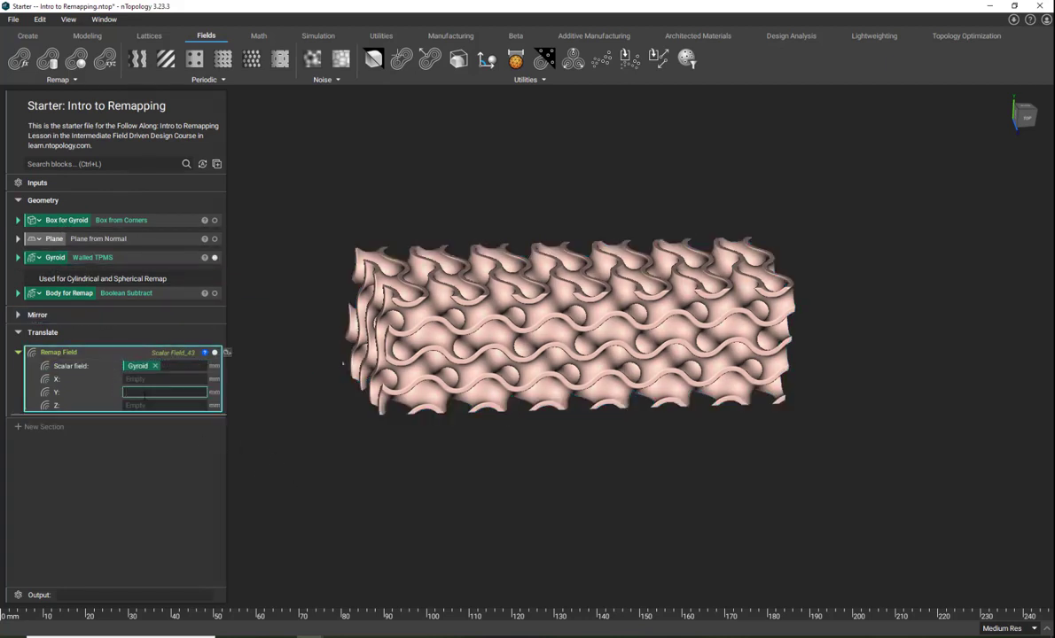
pyautogui.write('y')
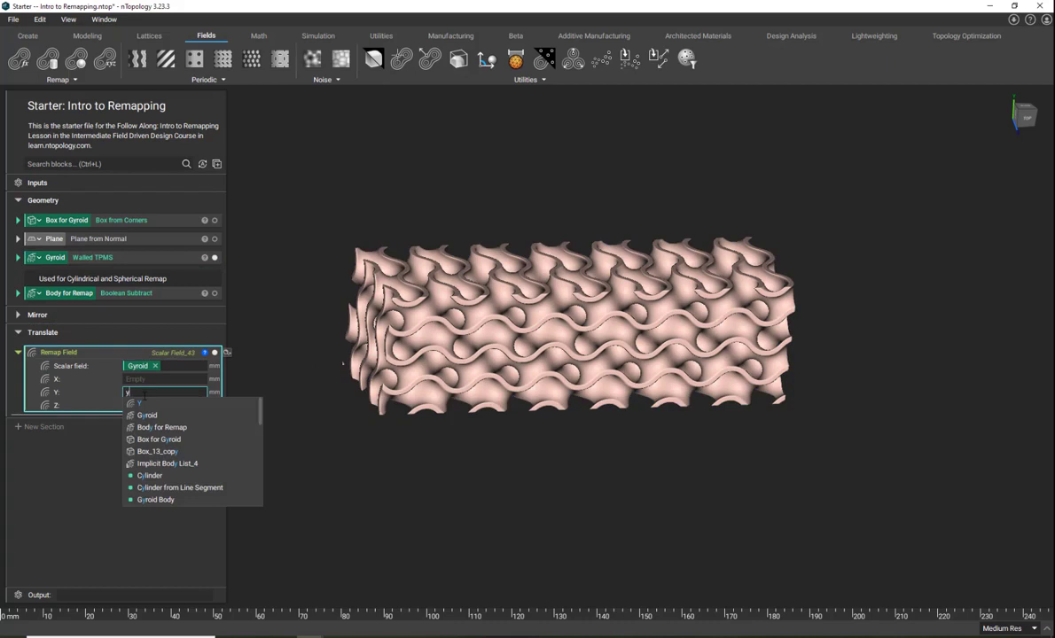
pyautogui.click(274, 427)
pyautogui.click(136, 406)
pyautogui.write('z')
pyautogui.click(309, 491)
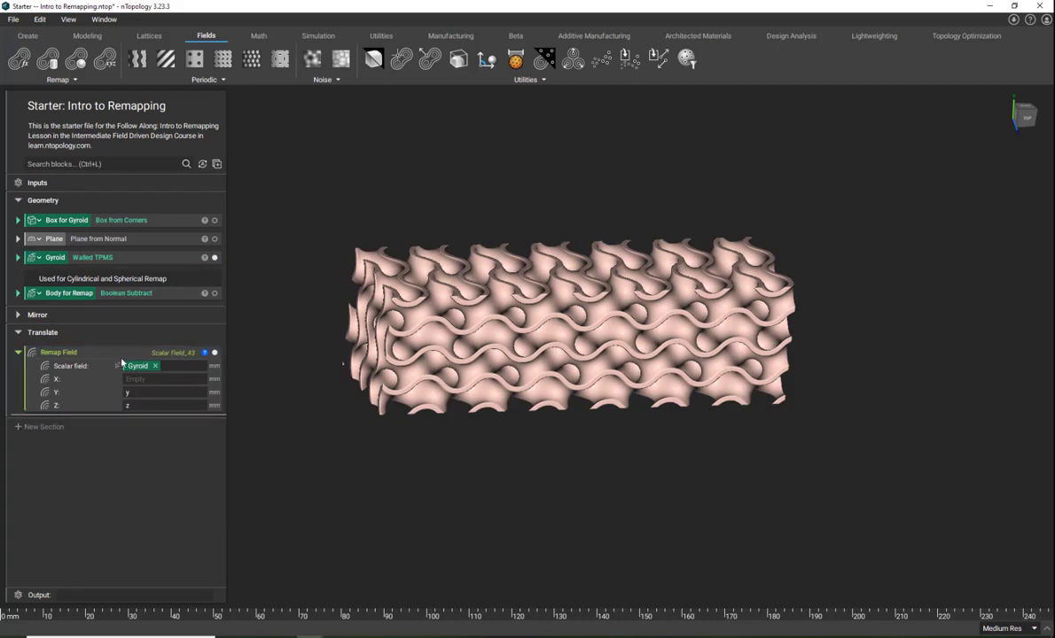
# Insert a Subtract block into the X input of the Translate section's Remap Field.
pyautogui.click(127, 380)
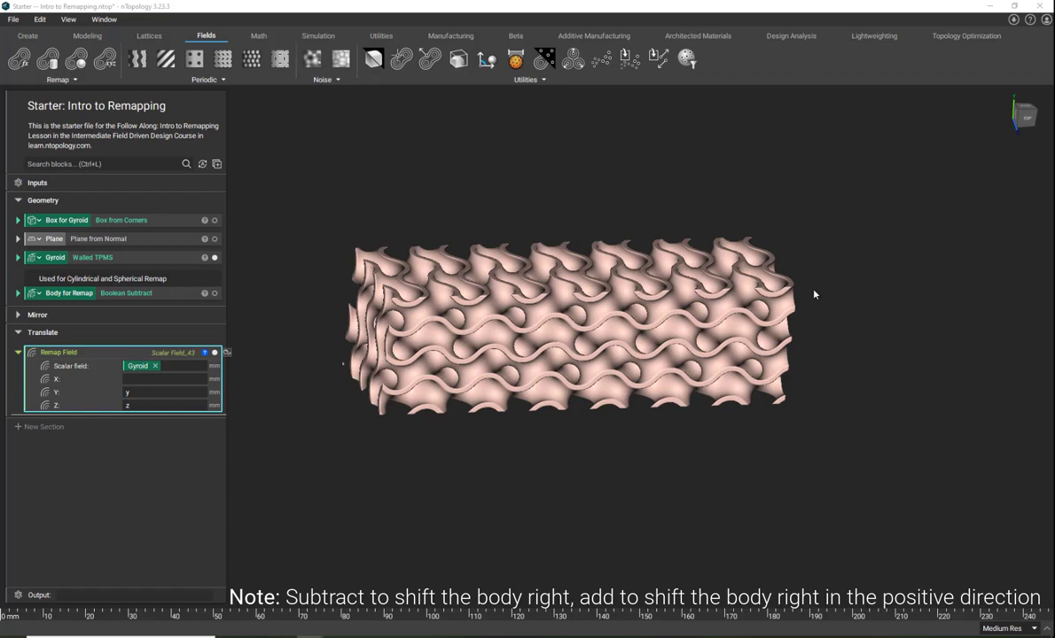
pyautogui.click(142, 378)
pyautogui.write('sub')
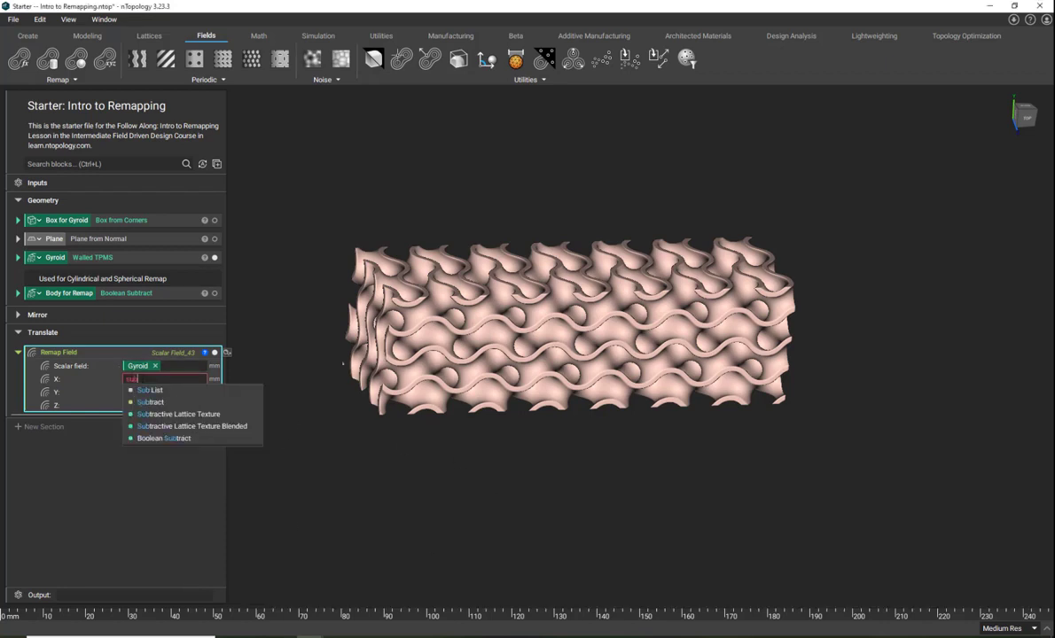
pyautogui.click(146, 403)
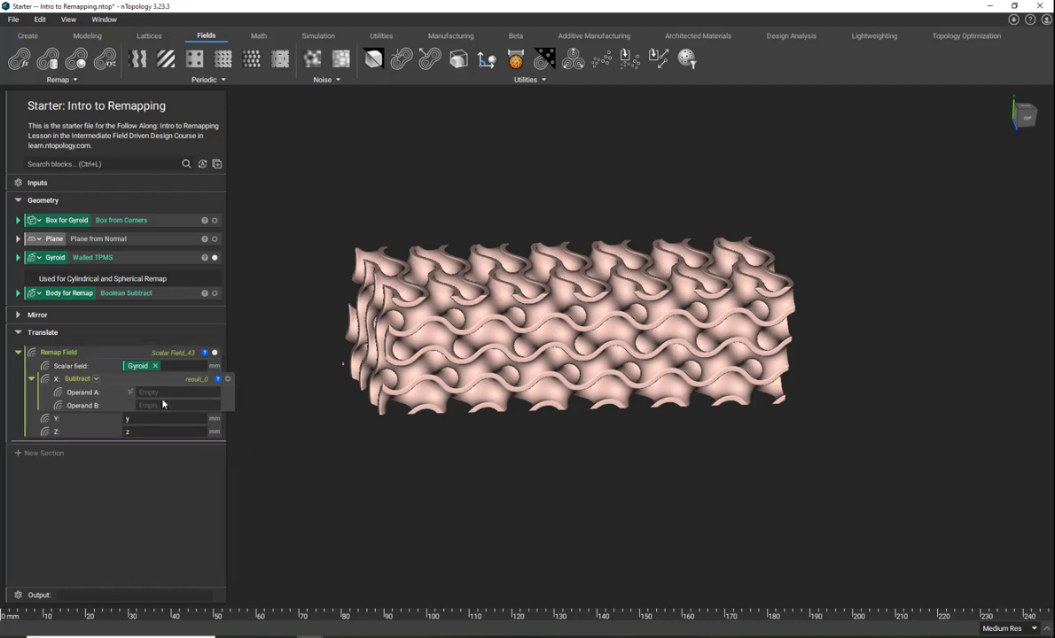
# Set the Subtract block's Operand A to x and Operand B to 5 mm.
pyautogui.click(140, 391)
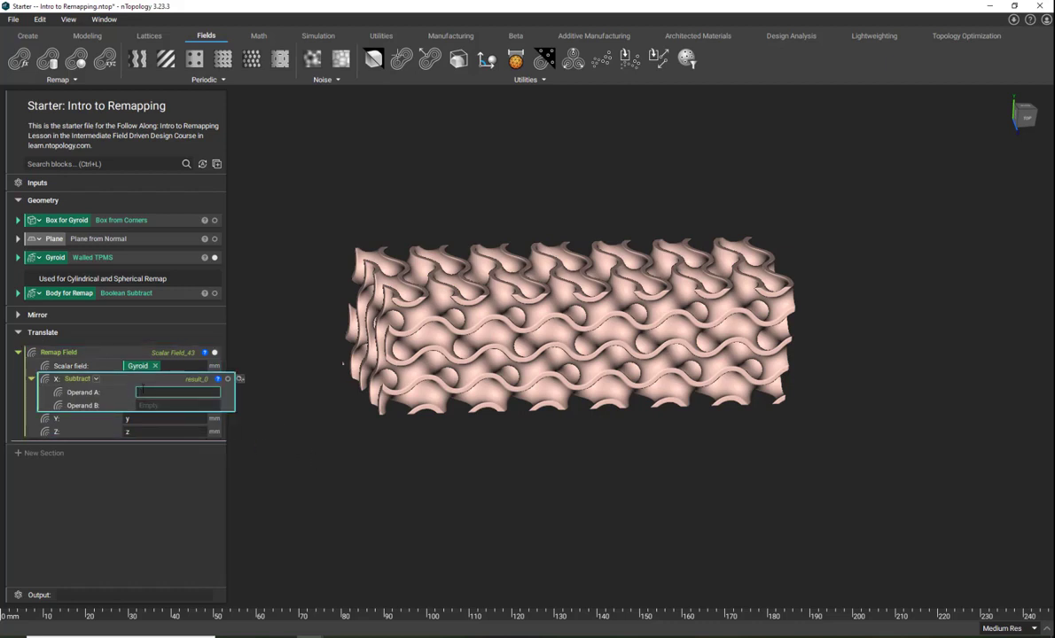
pyautogui.write('x')
pyautogui.click(282, 409)
pyautogui.click(194, 406)
pyautogui.write('5')
pyautogui.click(323, 427)
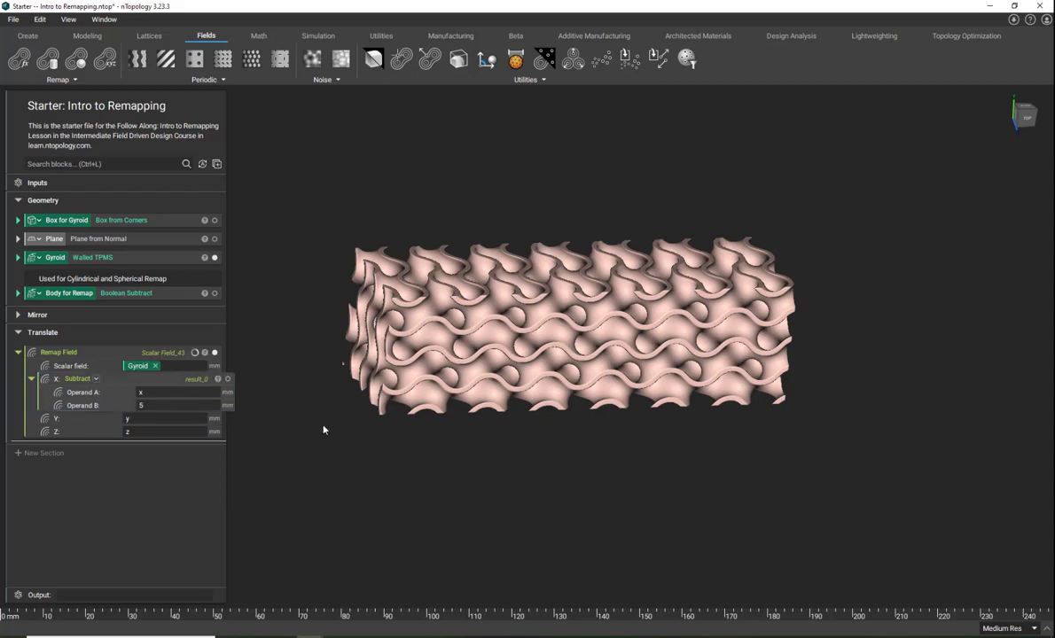
# Compare the translated body with the original Gyroid from the top view, with the display grid turned on.
pyautogui.click(182, 353)
pyautogui.moveTo(409, 483); pyautogui.dragTo(353, 428, button='right')
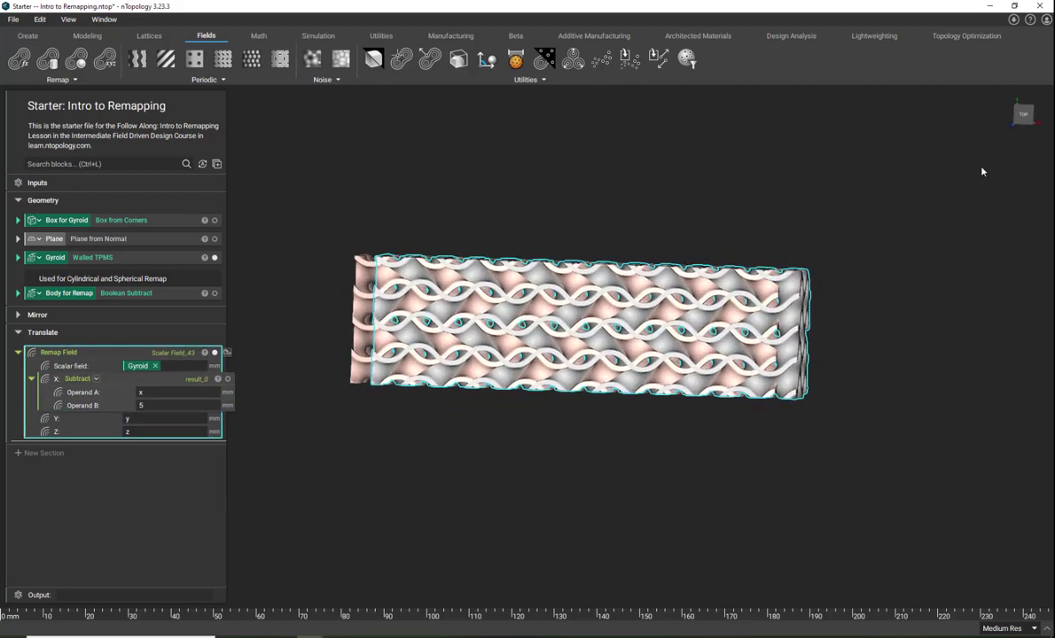
pyautogui.click(1024, 115)
pyautogui.click(406, 499)
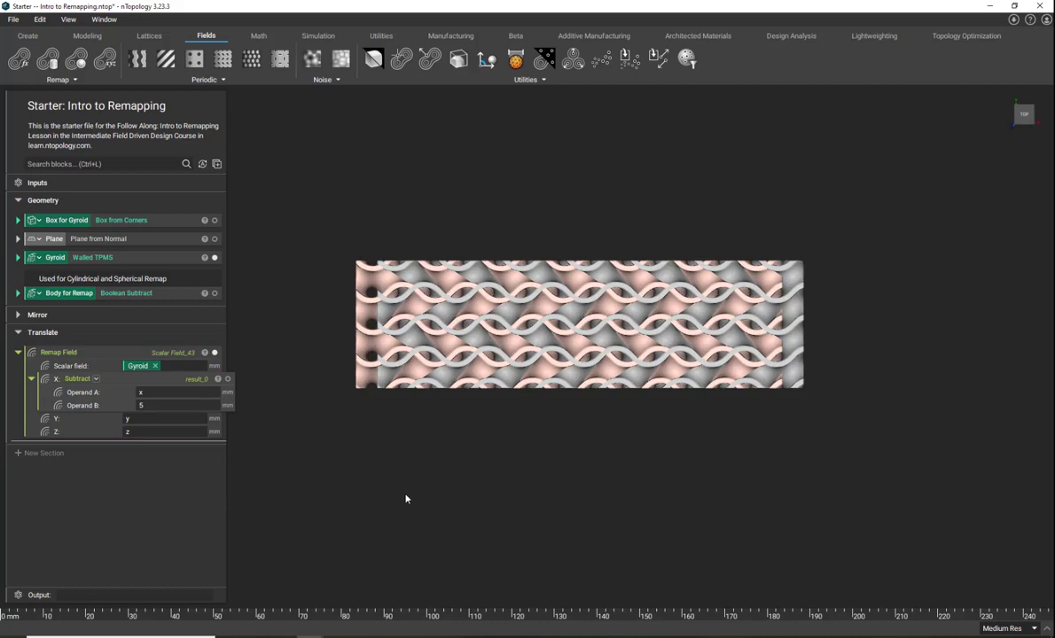
pyautogui.click(69, 20)
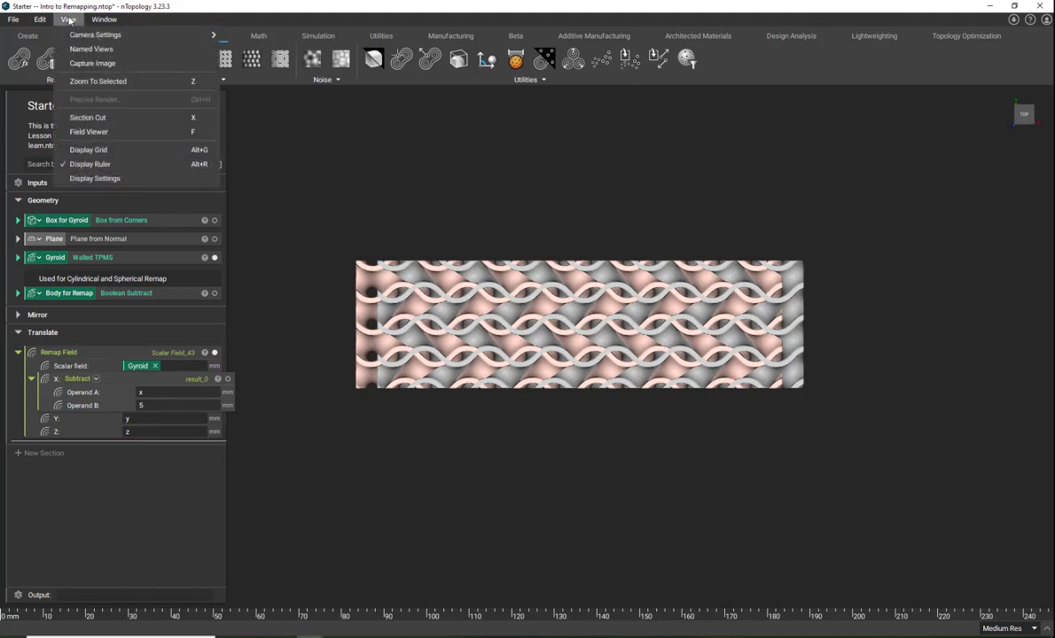
pyautogui.click(88, 150)
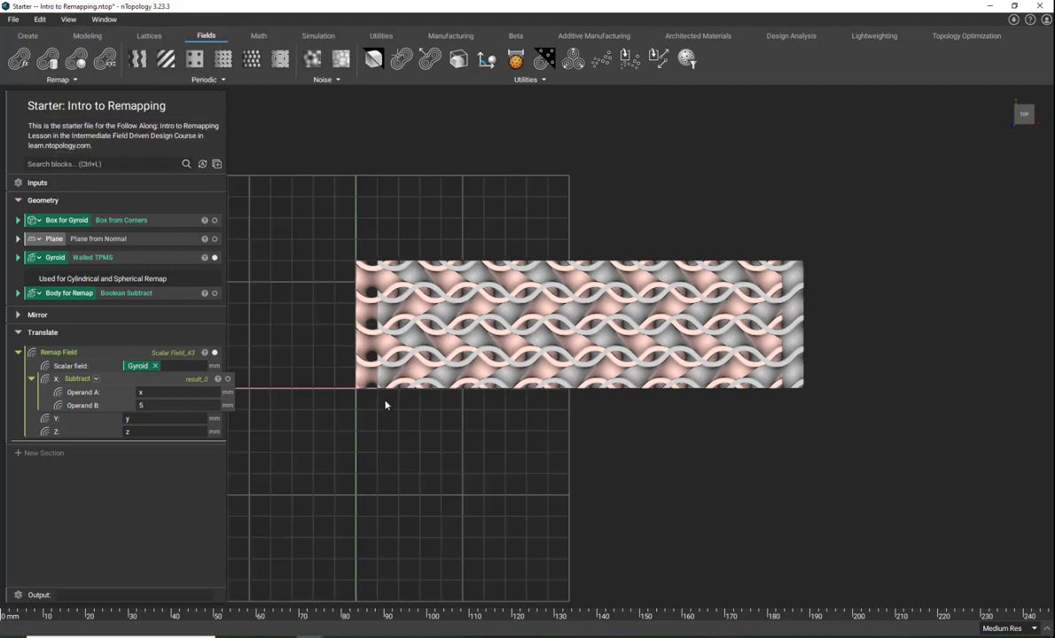
pyautogui.scroll(3, 524, 408)
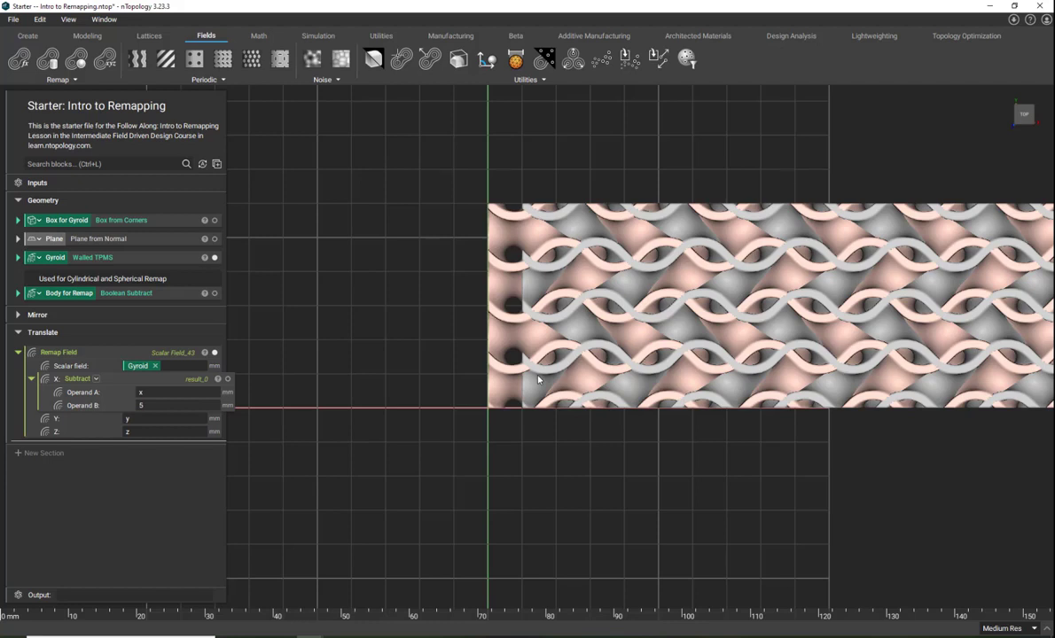
# Inspect the Subtract block's result in the Field Viewer and close the viewer.
pyautogui.click(168, 380)
pyautogui.press('f')
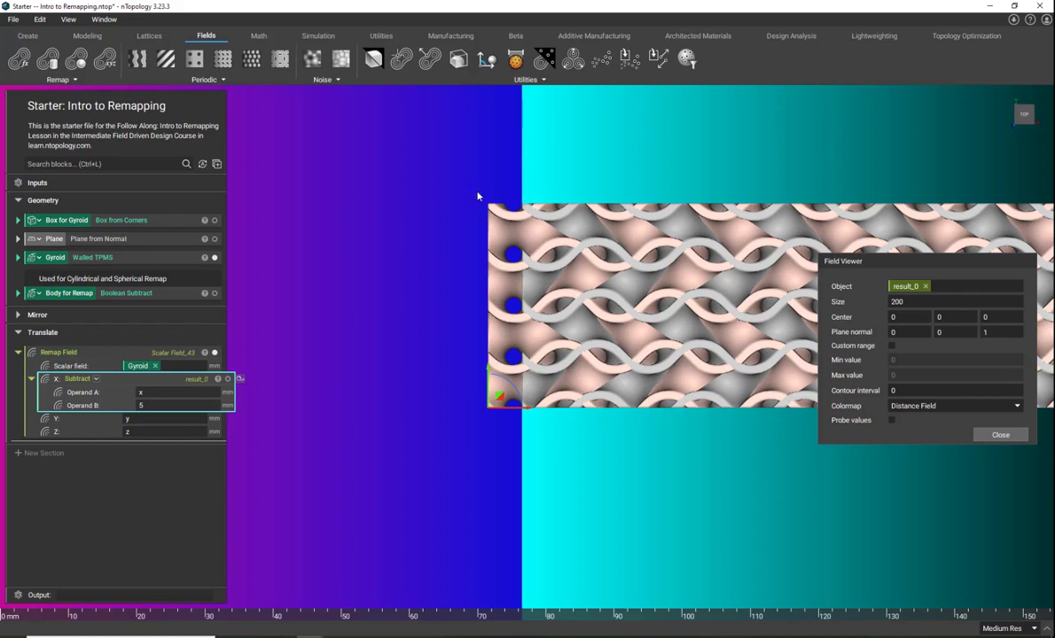
pyautogui.click(1000, 434)
pyautogui.moveTo(1002, 438); pyautogui.dragTo(829, 412, button='right')
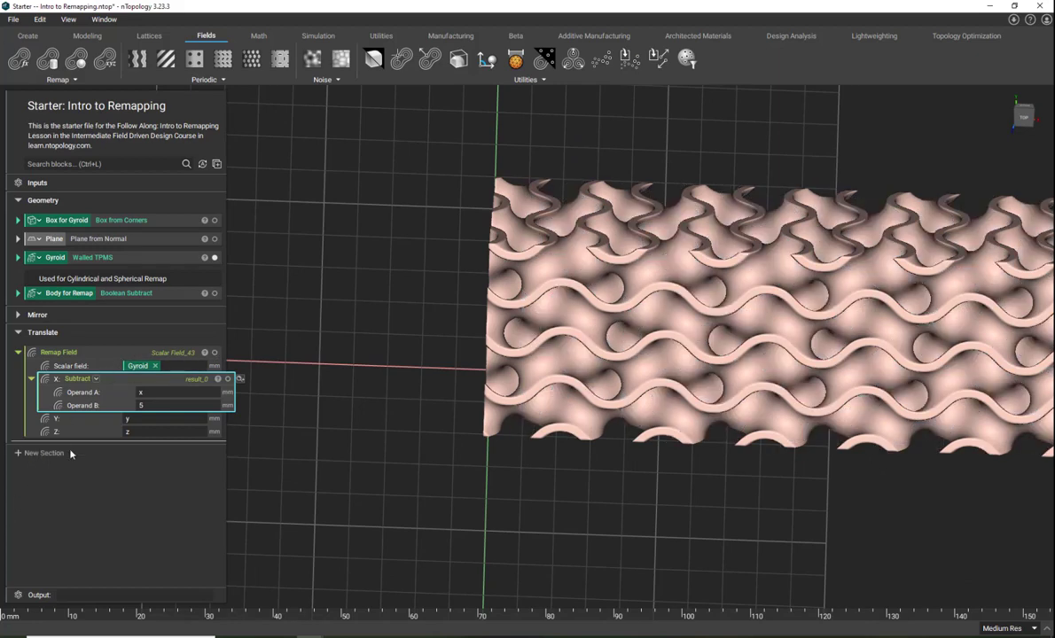
# Add a new section named Scale and collapse the Translate section.
pyautogui.click(49, 453)
pyautogui.write('Scale')
pyautogui.press('Return')
pyautogui.click(18, 332)
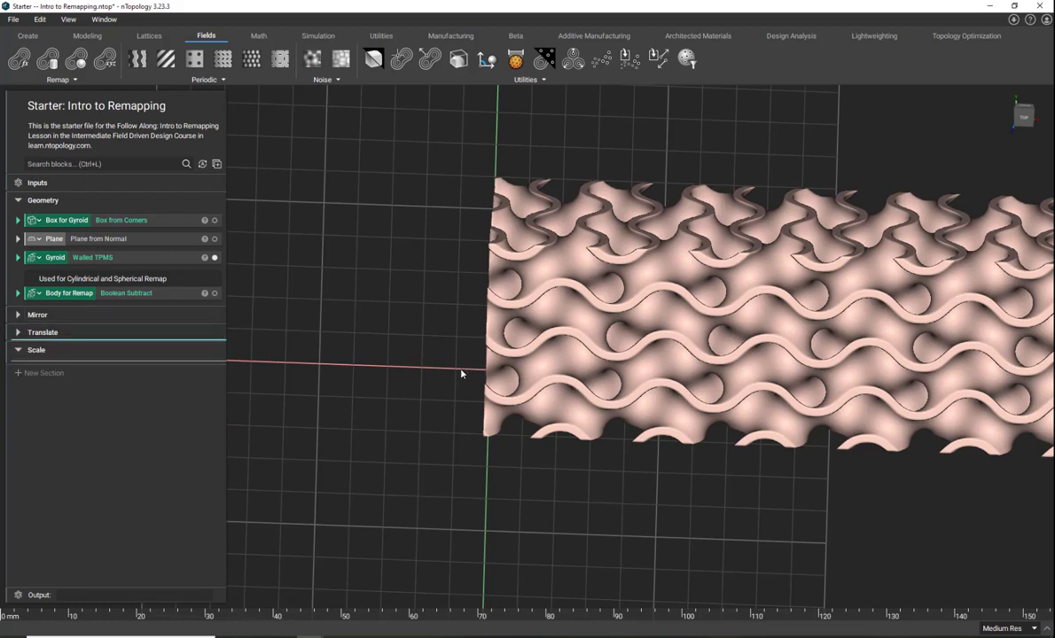
# Add a Remap Field block to the Scale section with Gyroid as its scalar field, viewing the model from the top.
pyautogui.scroll(-3, 446, 368)
pyautogui.scroll(-3, 445, 369)
pyautogui.moveTo(454, 402); pyautogui.dragTo(468, 382, button='right')
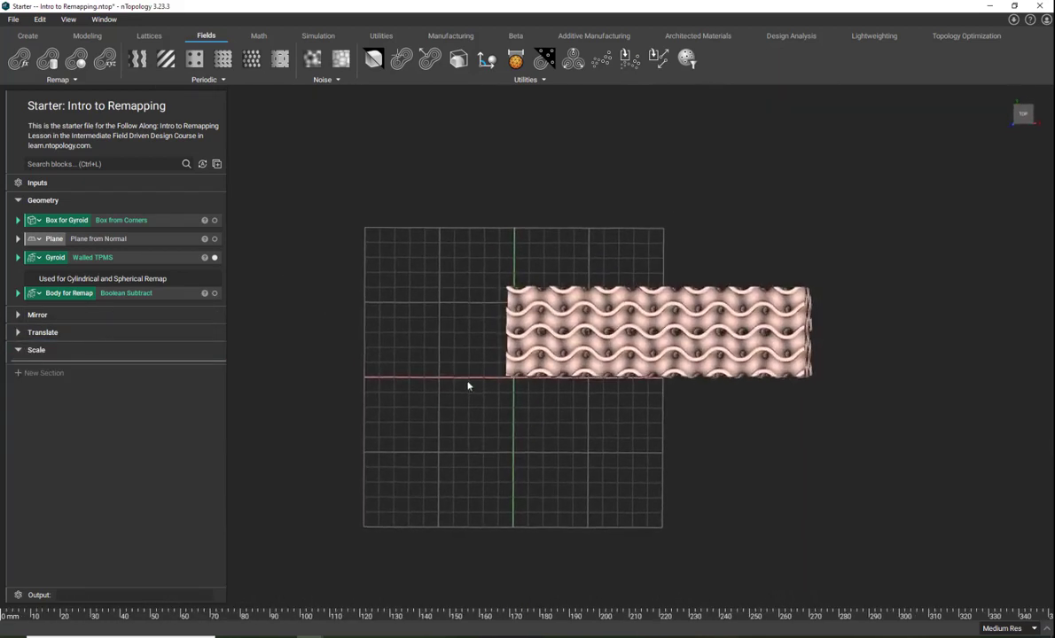
pyautogui.click(1023, 118)
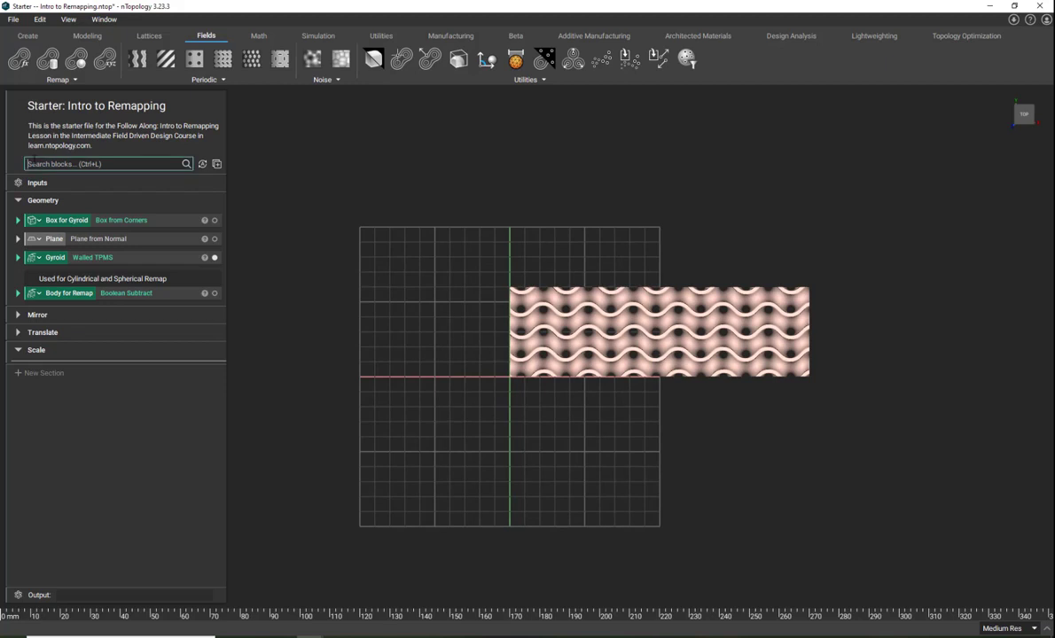
pyautogui.click(14, 71)
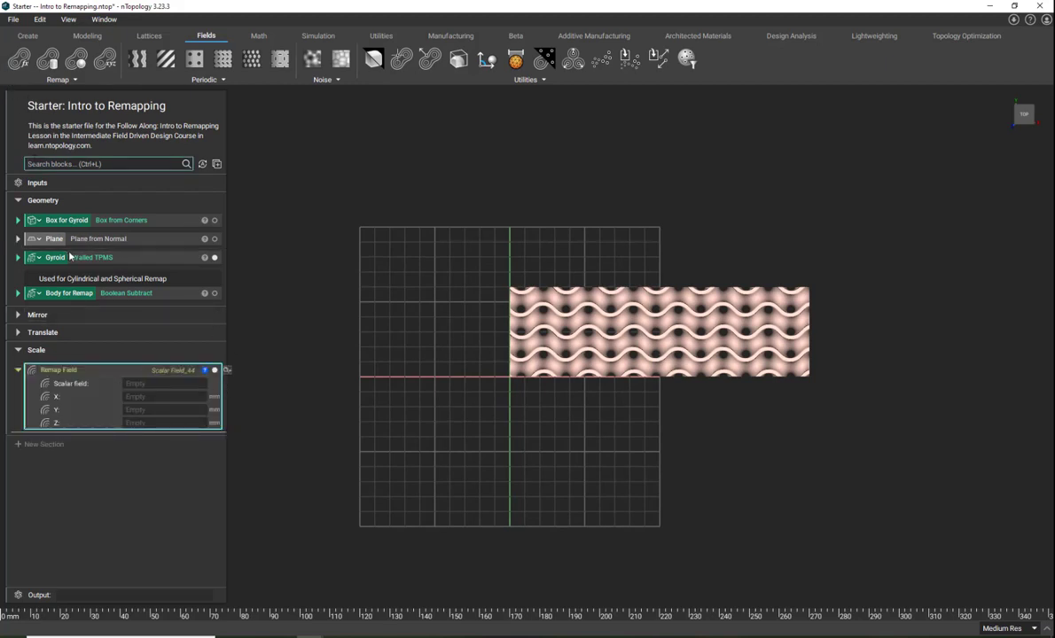
pyautogui.moveTo(68, 259); pyautogui.dragTo(177, 385)
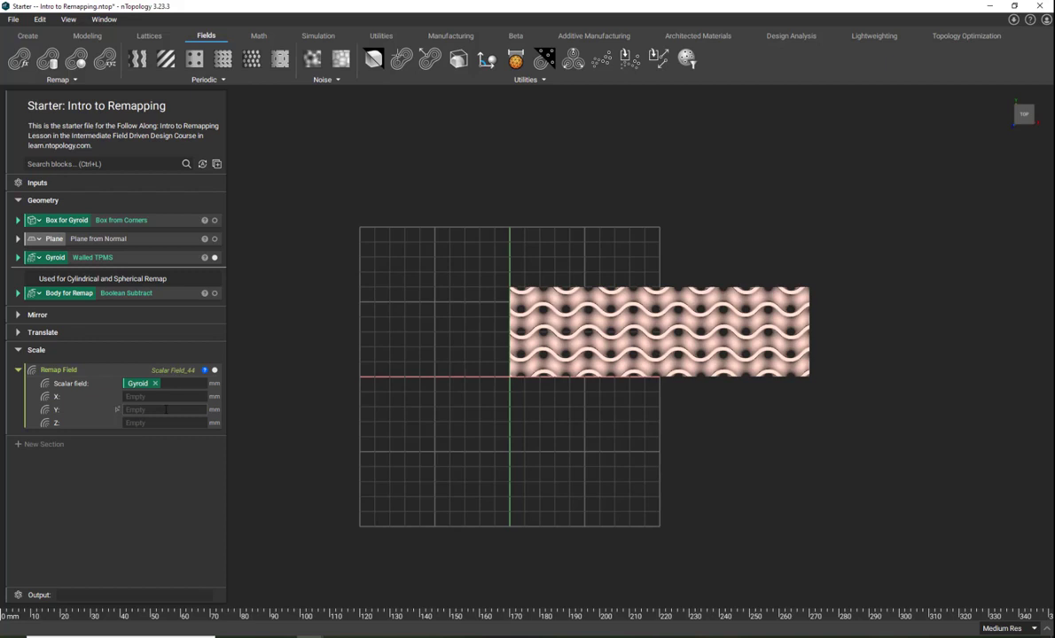
# Set the Scale section's Remap Field inputs X to x and Y to y.
pyautogui.click(150, 397)
pyautogui.write('x')
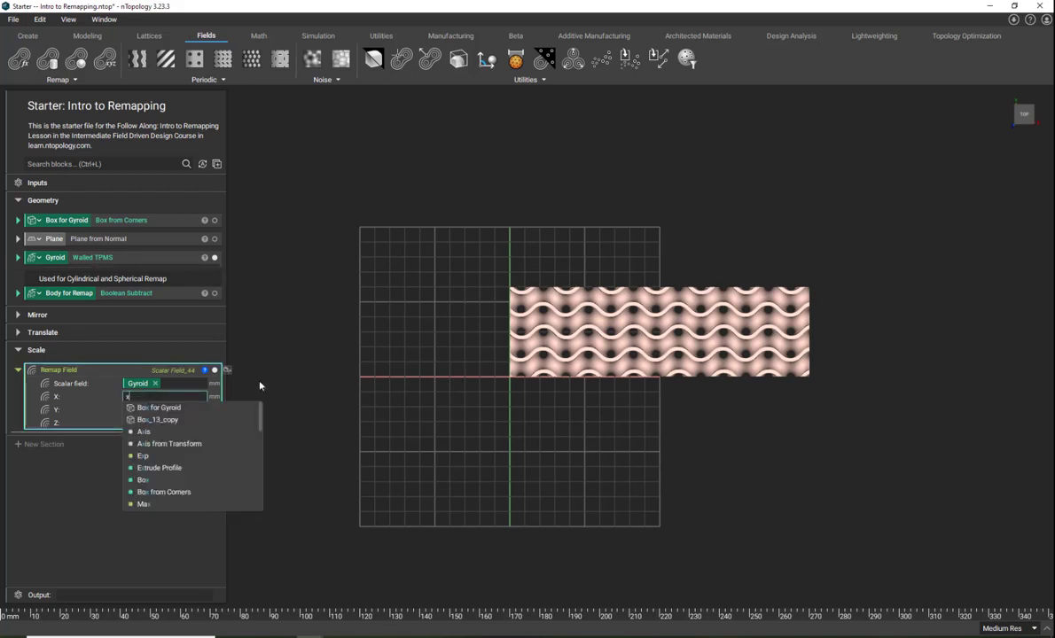
pyautogui.press('Tab')
pyautogui.write('y')
pyautogui.press('Tab')
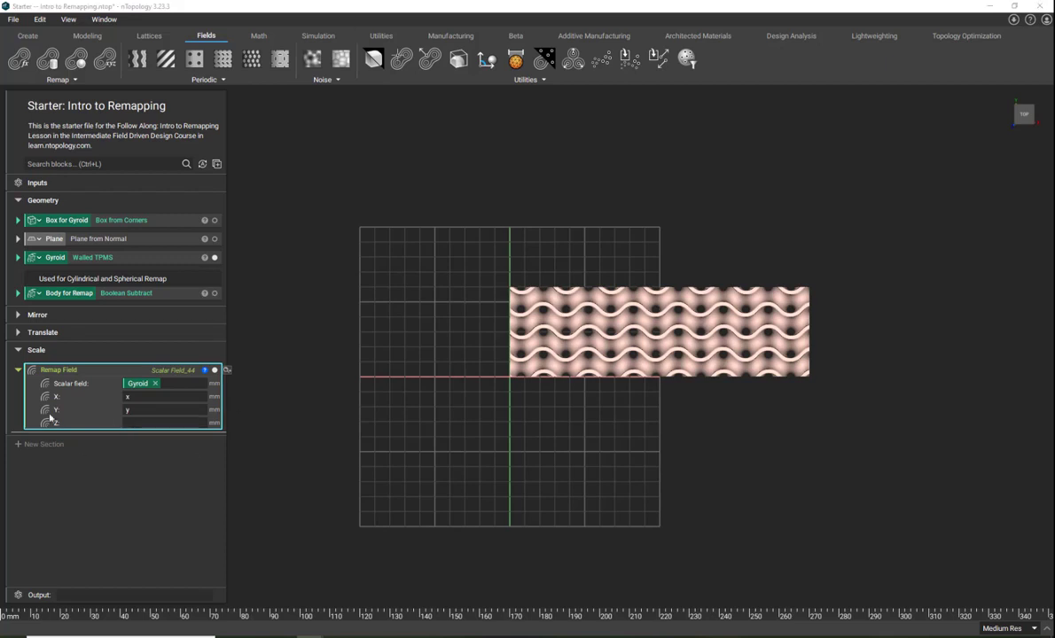
# Add a Multiply block to the Remap Field's Z input with operands z and .5.
pyautogui.click(127, 423)
pyautogui.write('mul')
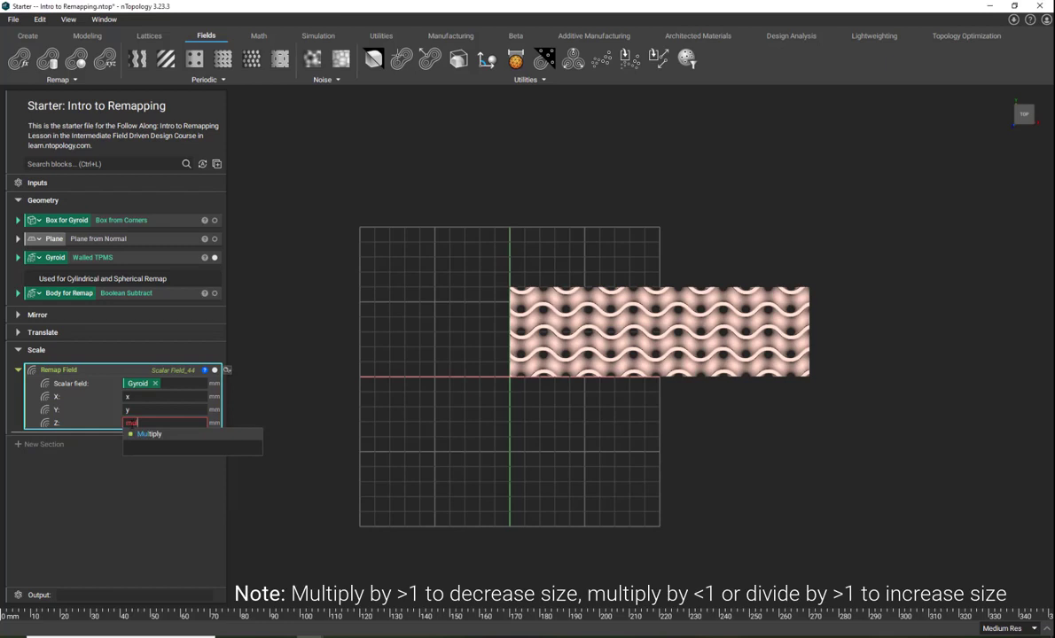
pyautogui.click(147, 434)
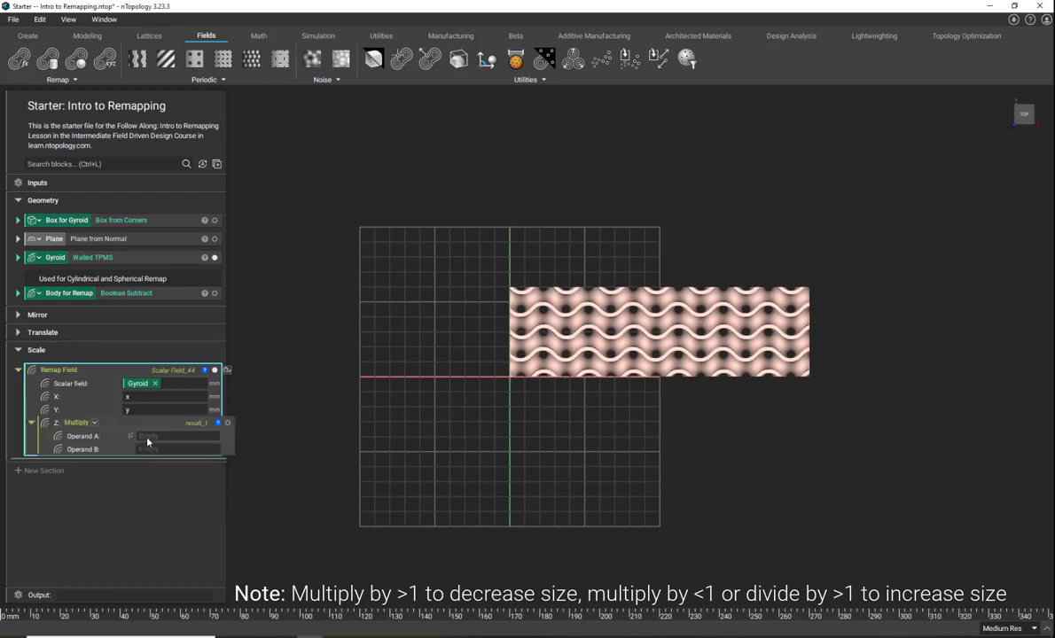
pyautogui.click(147, 437)
pyautogui.write('z')
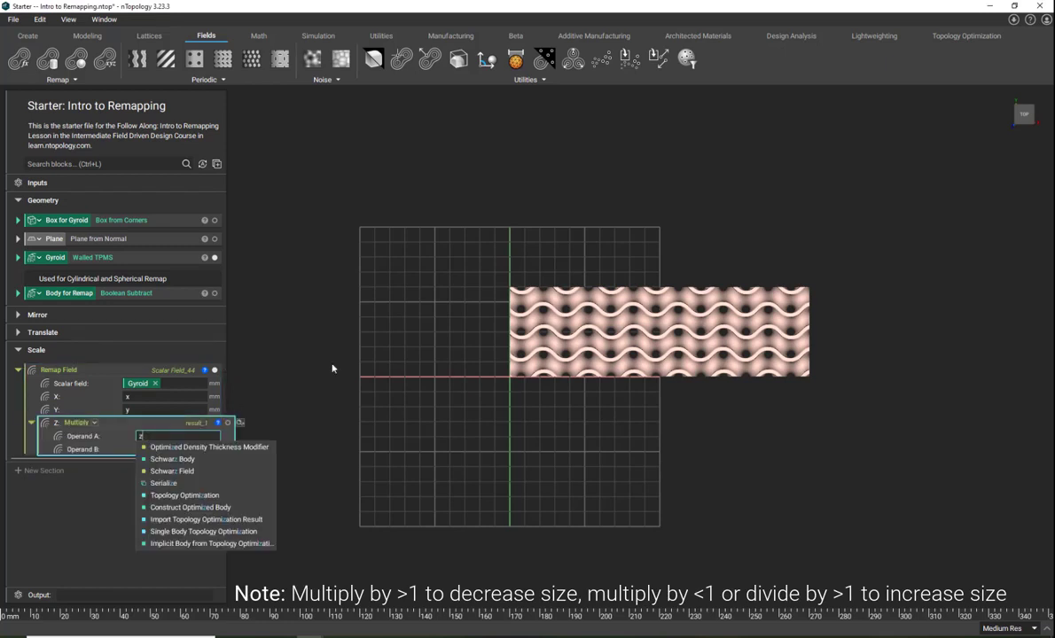
pyautogui.click(147, 449)
pyautogui.write('.5')
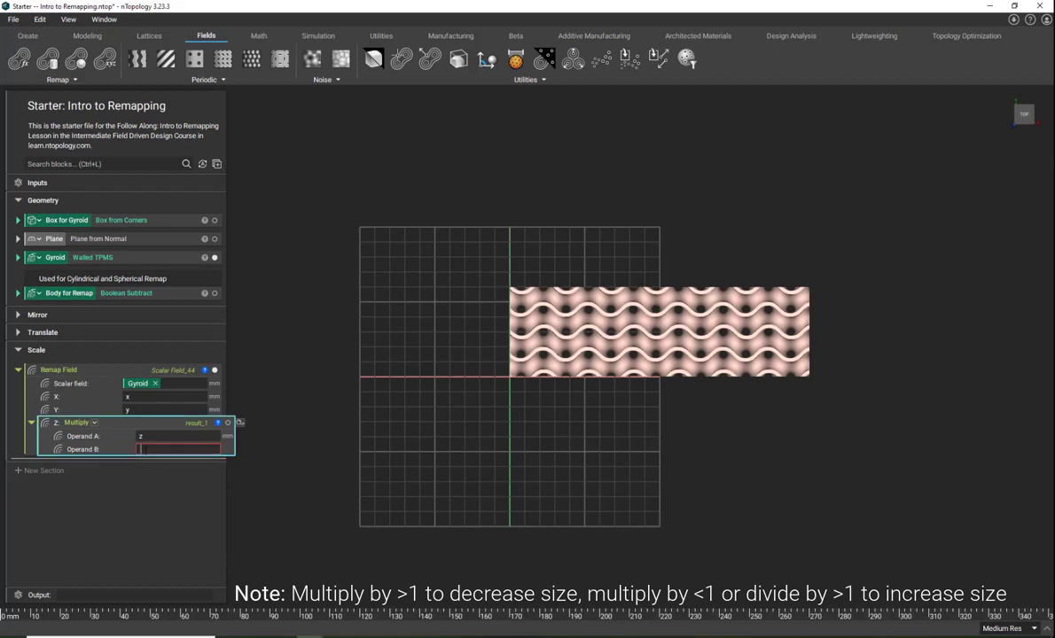
# Compare the remapped body with the original Gyroid, ending in the back view.
pyautogui.click(174, 372)
pyautogui.moveTo(447, 369); pyautogui.dragTo(429, 575, button='right')
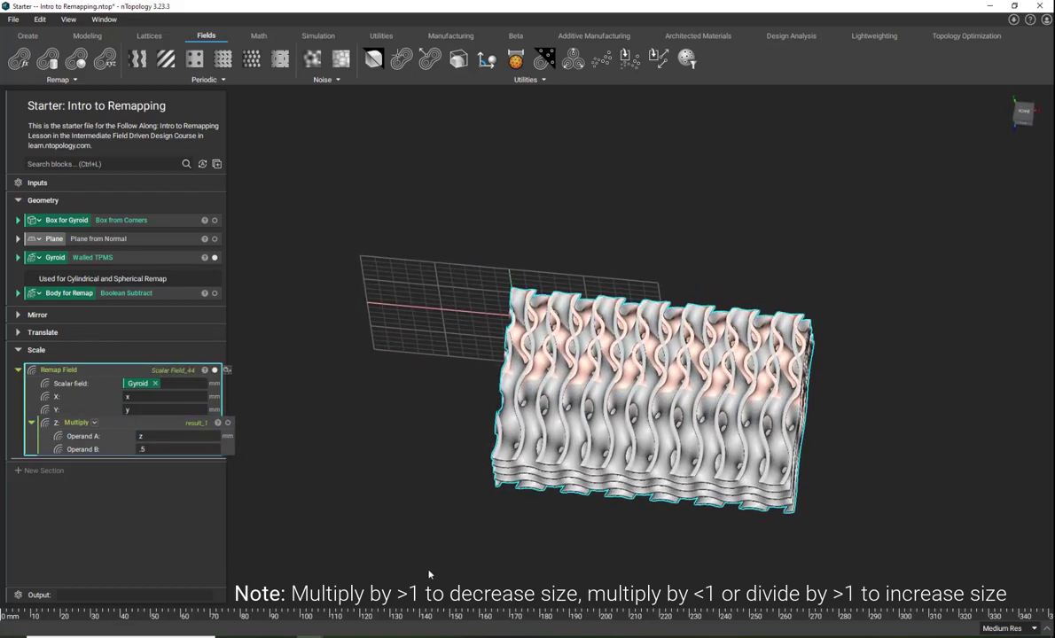
pyautogui.click(1022, 113)
pyautogui.click(1020, 400)
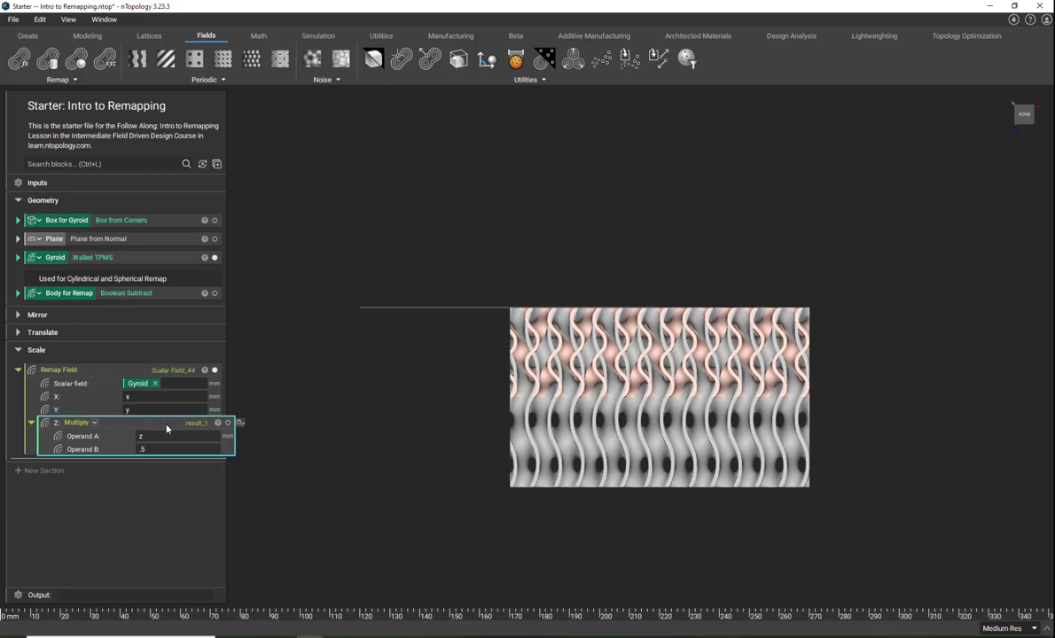
# Show the Z Multiply result in the Field Viewer with plane normal 0, 1, 0 and a contour interval of 5.
pyautogui.click(239, 423)
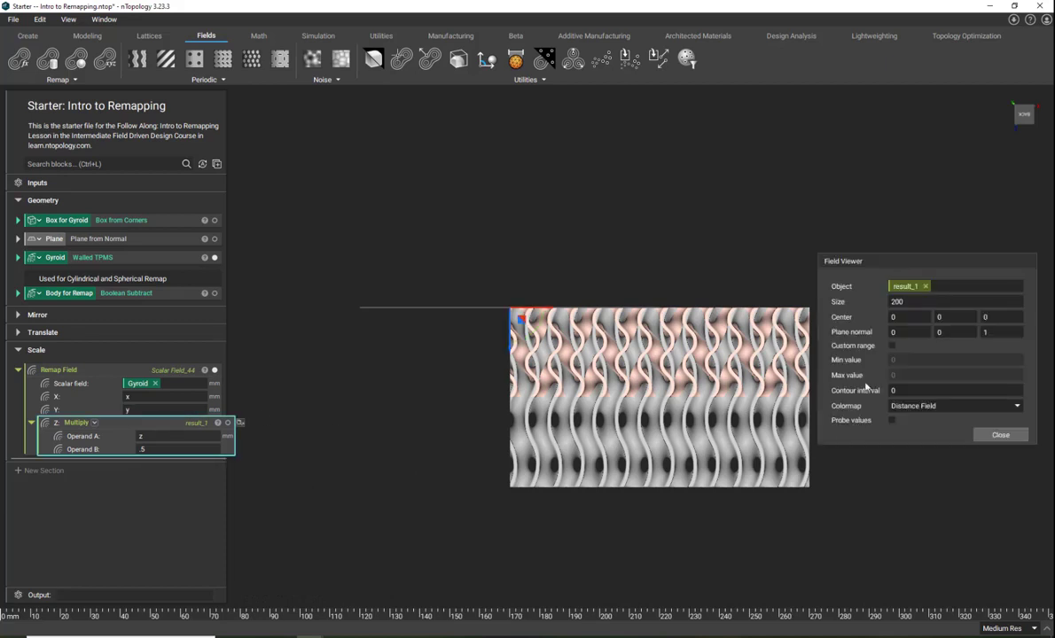
pyautogui.press('BackSpace')
pyautogui.write('1')
pyautogui.press('Tab')
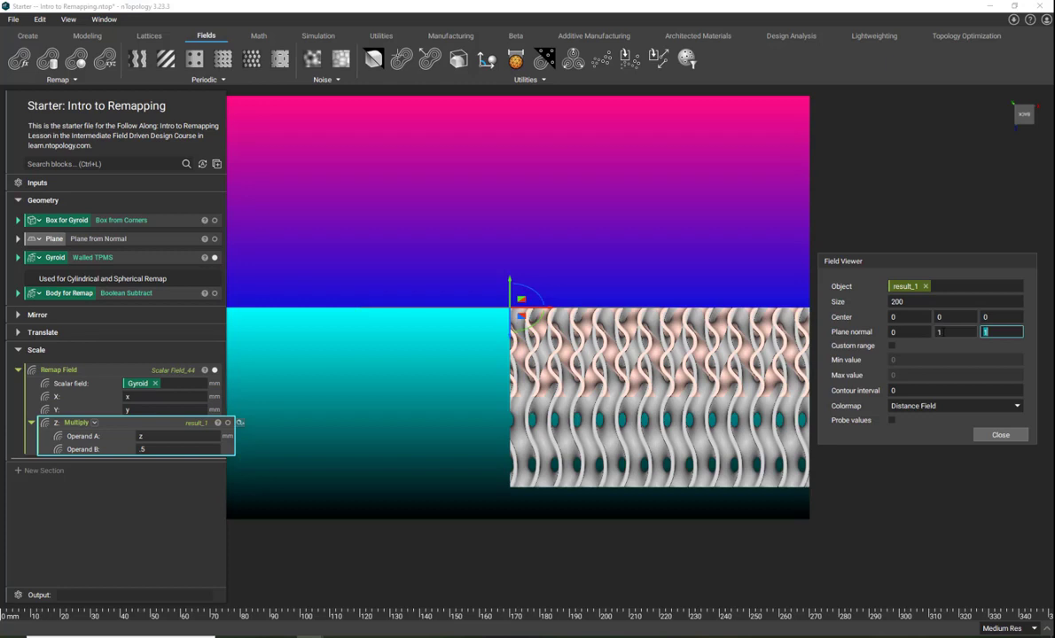
pyautogui.write('0')
pyautogui.press('Tab')
pyautogui.press('Tab')
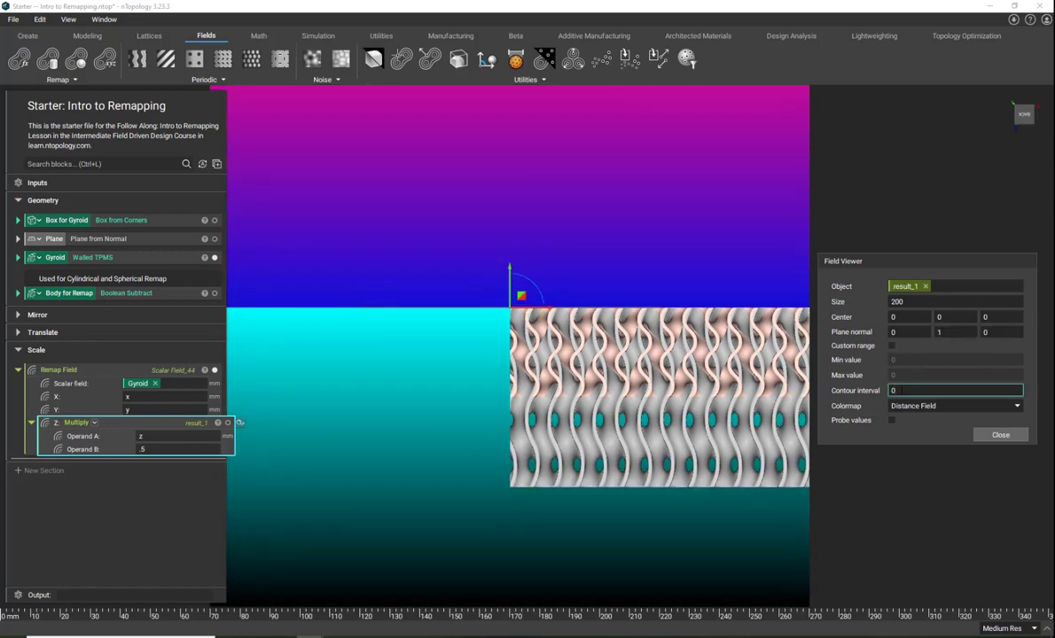
pyautogui.write('5')
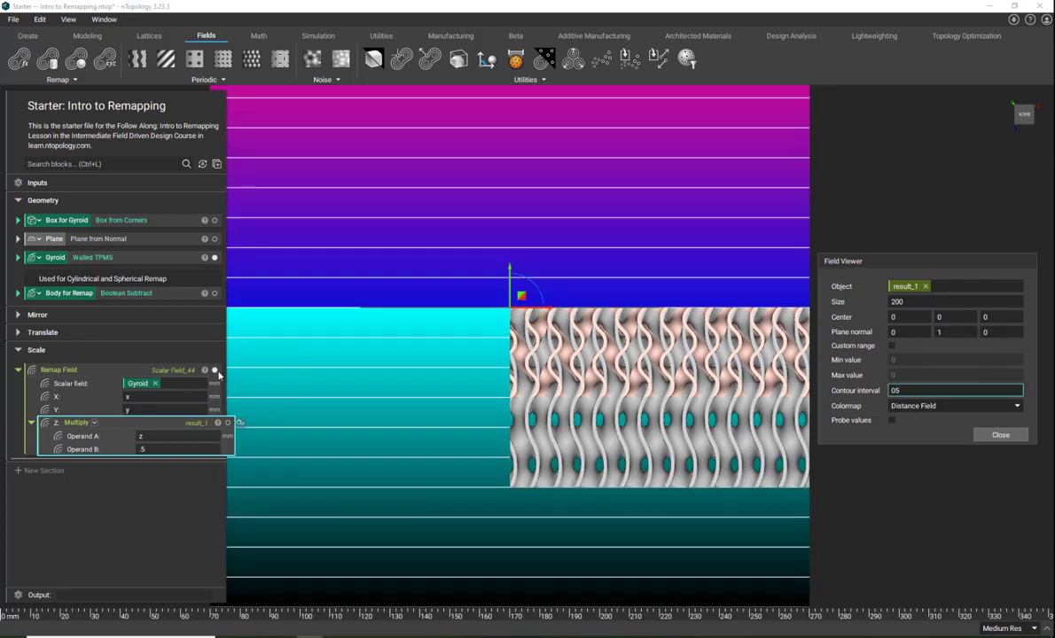
# Probe the field values against the Box for Gyroid corner points with the original Gyroid hidden, and close the Field Viewer.
pyautogui.click(17, 220)
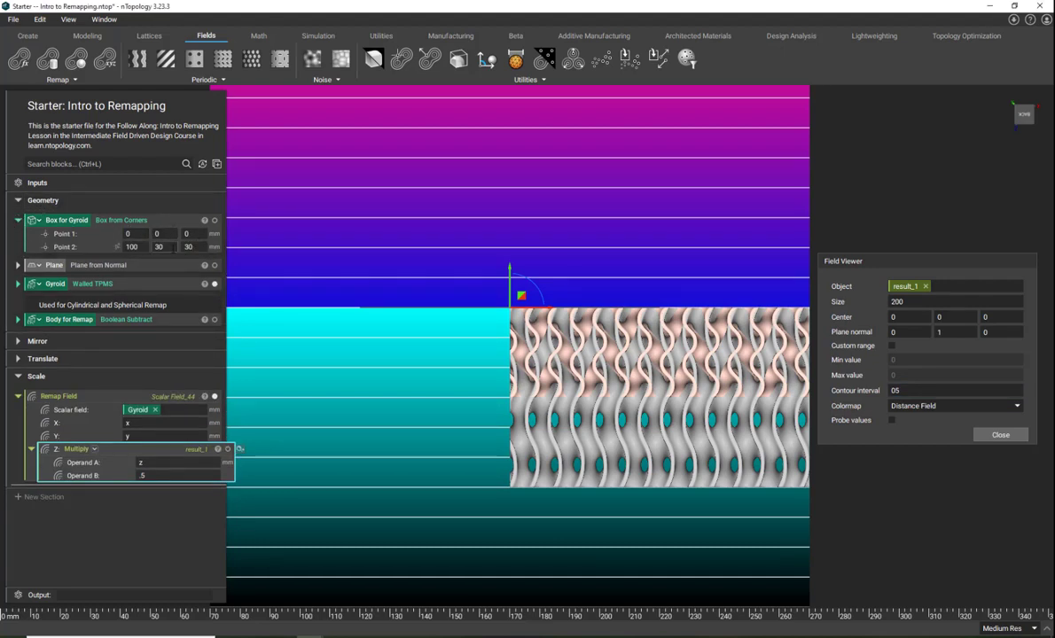
pyautogui.click(891, 421)
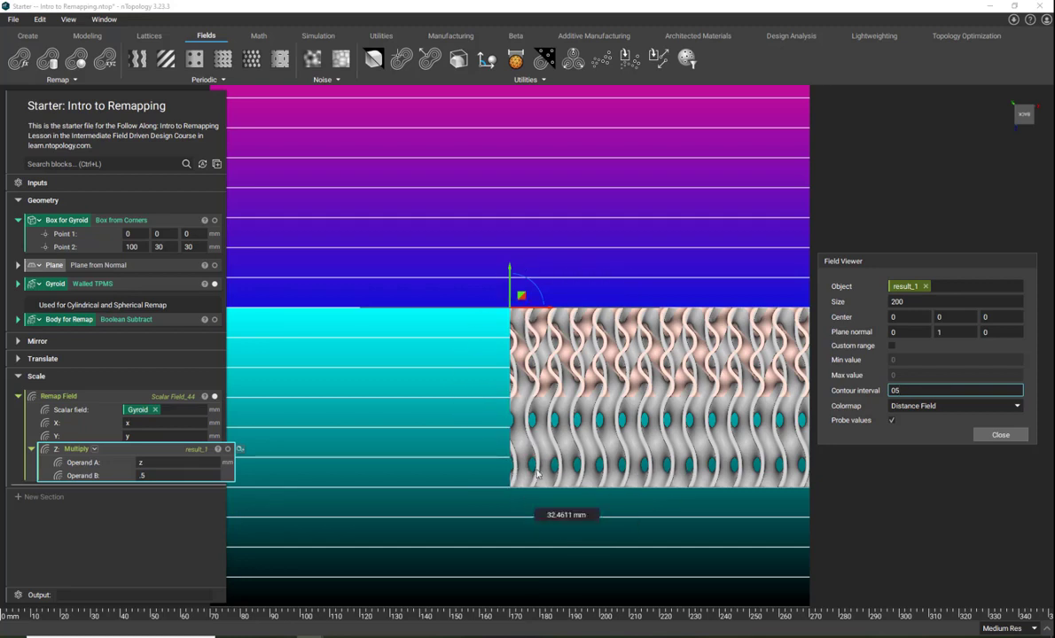
pyautogui.click(215, 283)
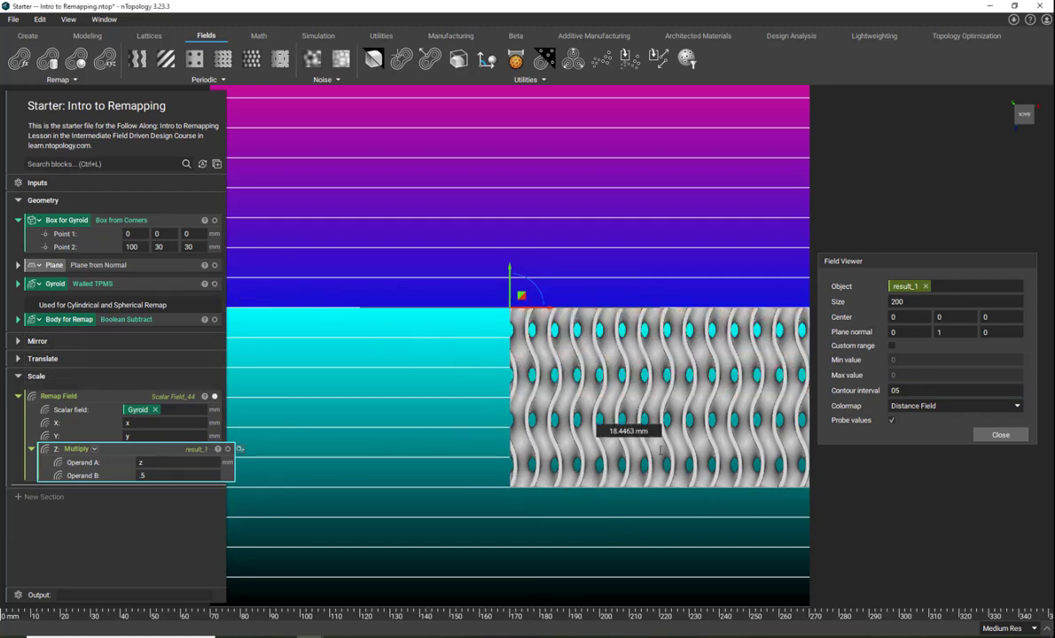
pyautogui.click(997, 435)
# Examine the Z-scaled body from several angles and return to the top view.
pyautogui.moveTo(713, 525); pyautogui.dragTo(483, 344, button='right')
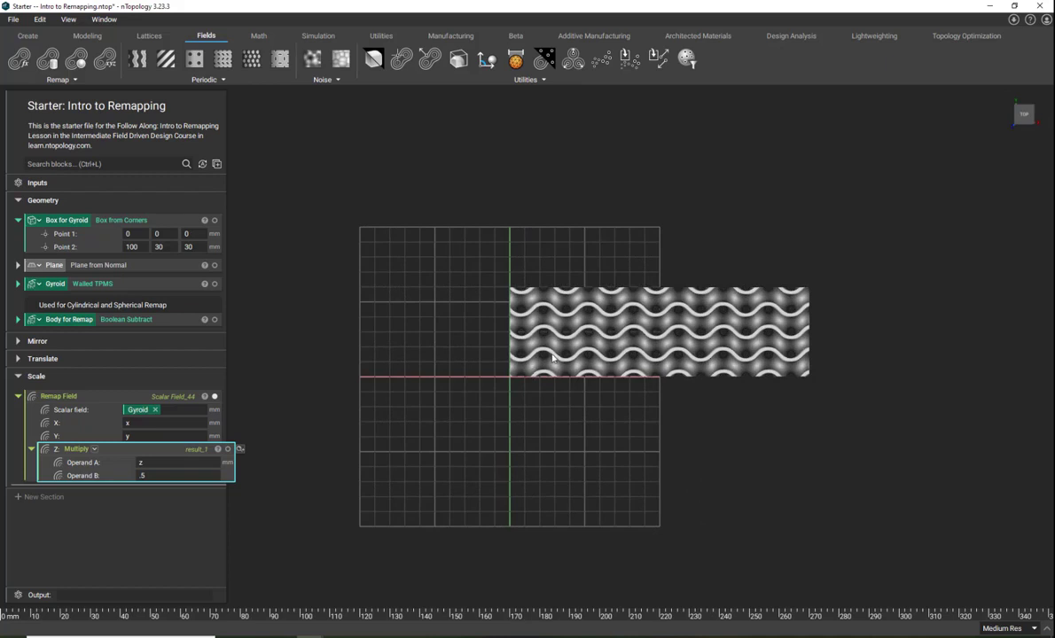
pyautogui.moveTo(552, 357); pyautogui.dragTo(780, 361, button='right')
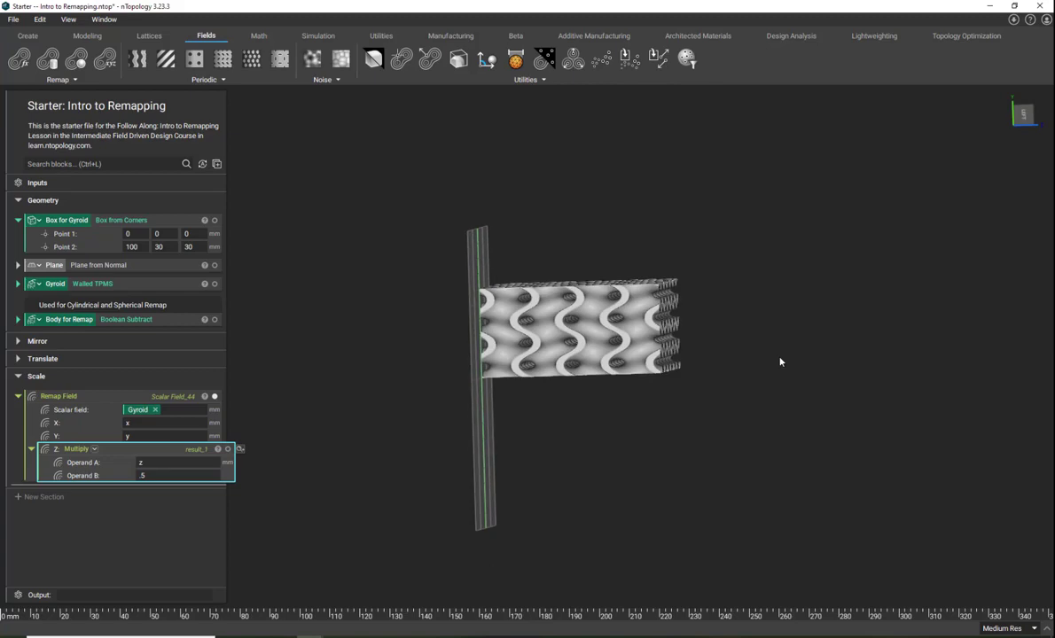
pyautogui.moveTo(681, 216); pyautogui.dragTo(312, 314, button='right')
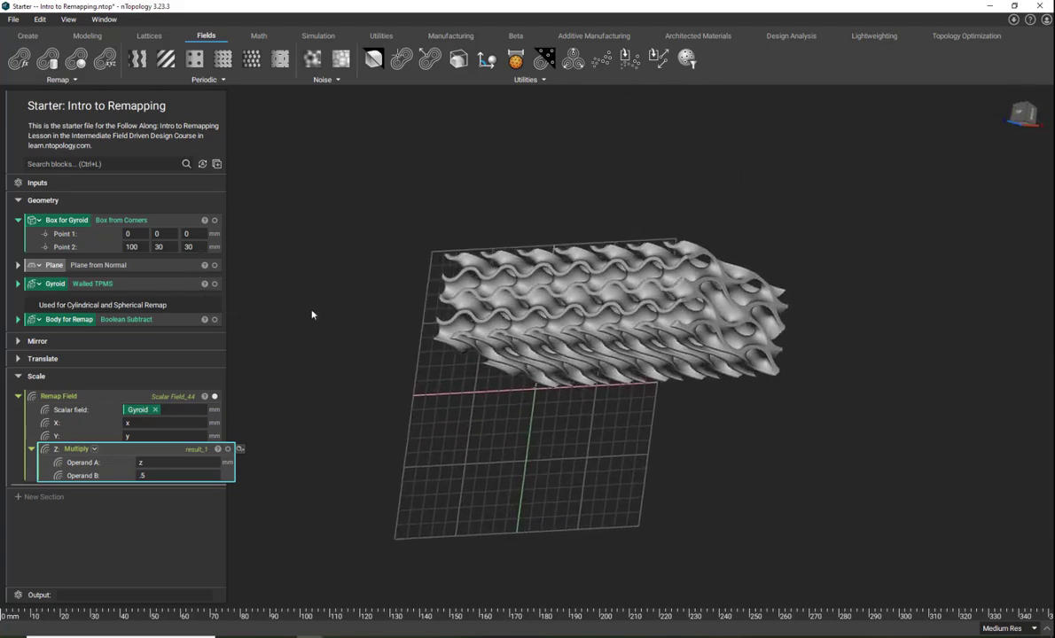
pyautogui.click(1023, 111)
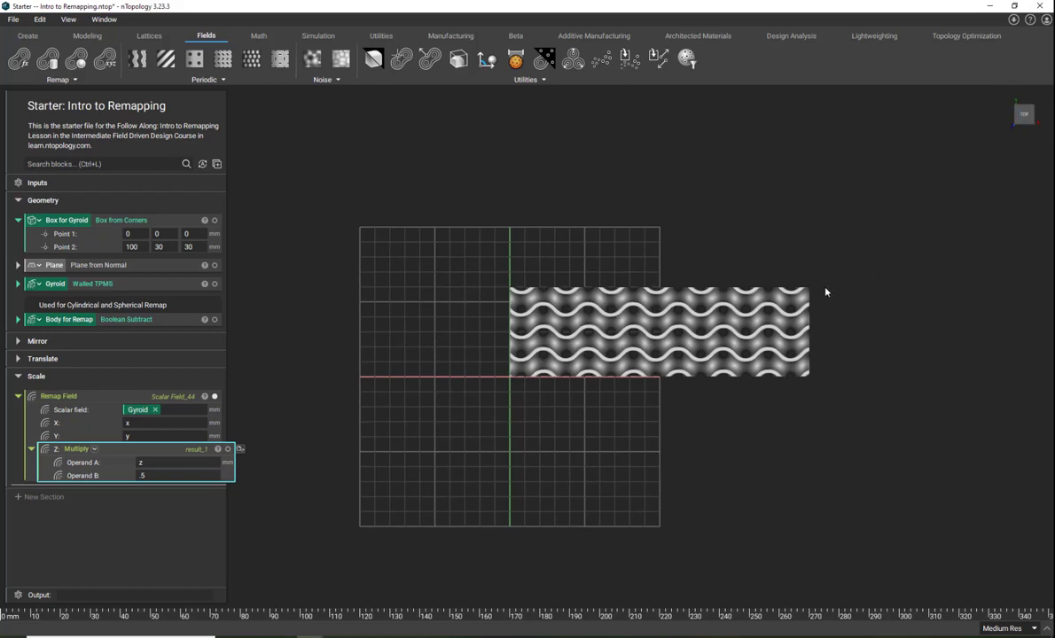
# Replace the Remap Field's X input with a Multiply block using x as operand A and a Ramp block as operand B.
pyautogui.click(151, 422)
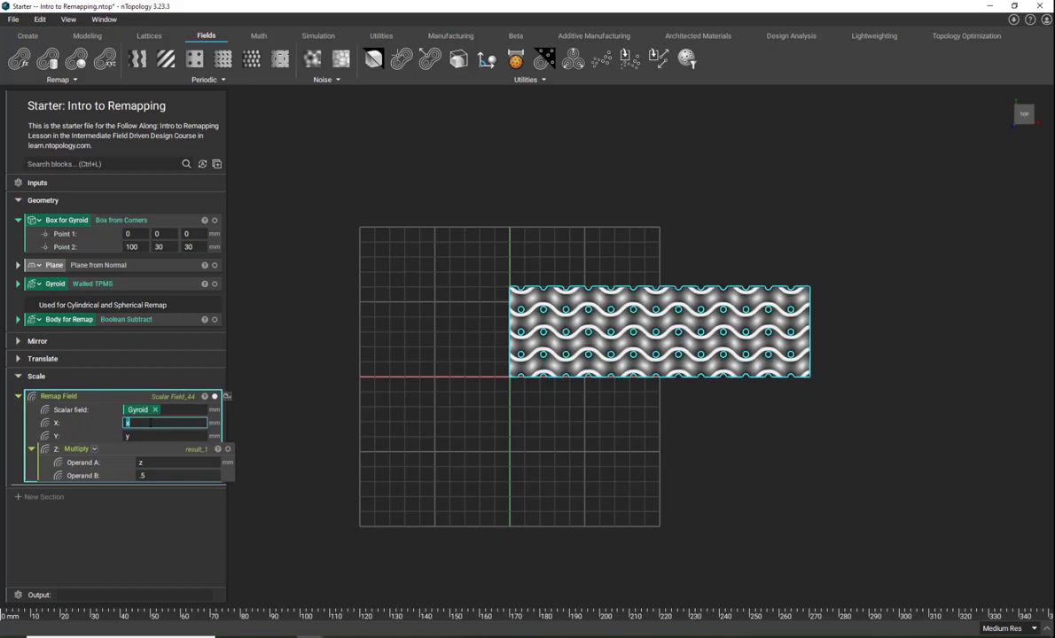
pyautogui.write('mul')
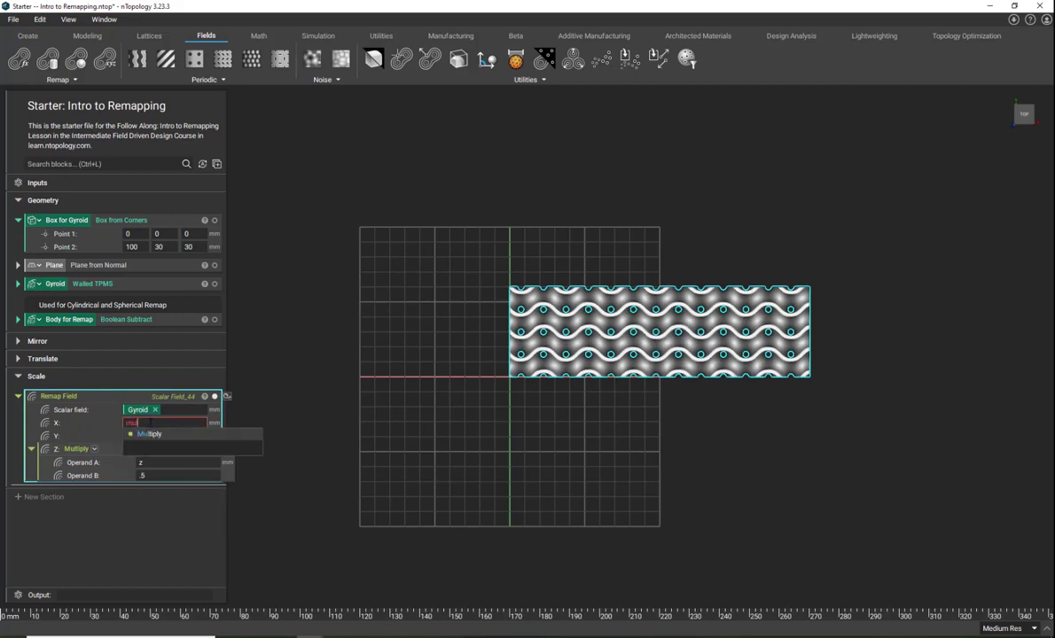
pyautogui.click(154, 435)
pyautogui.click(155, 436)
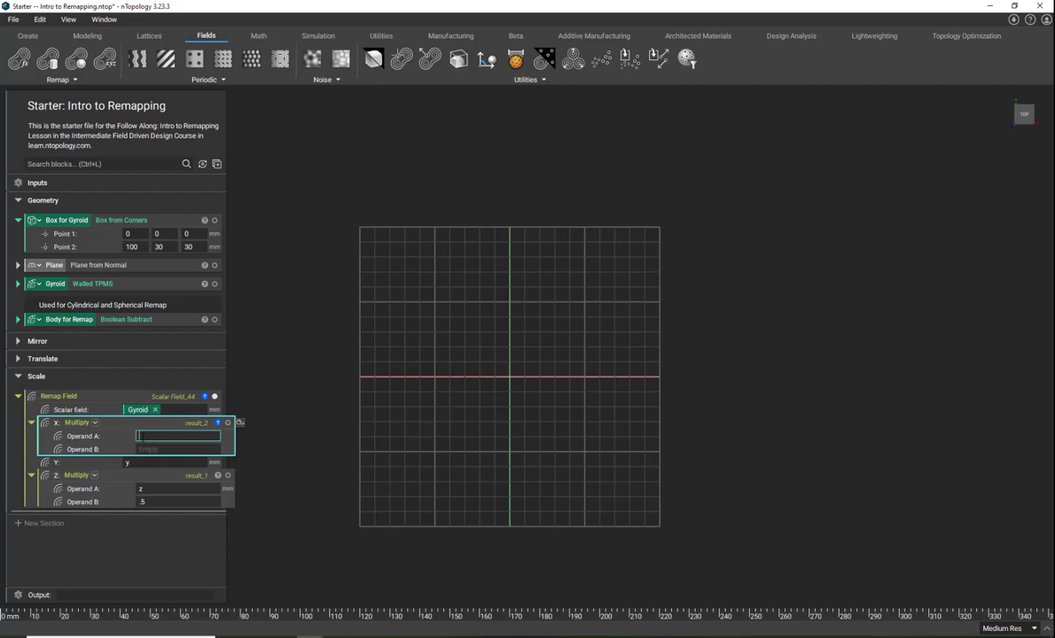
pyautogui.write('x')
pyautogui.press('Tab')
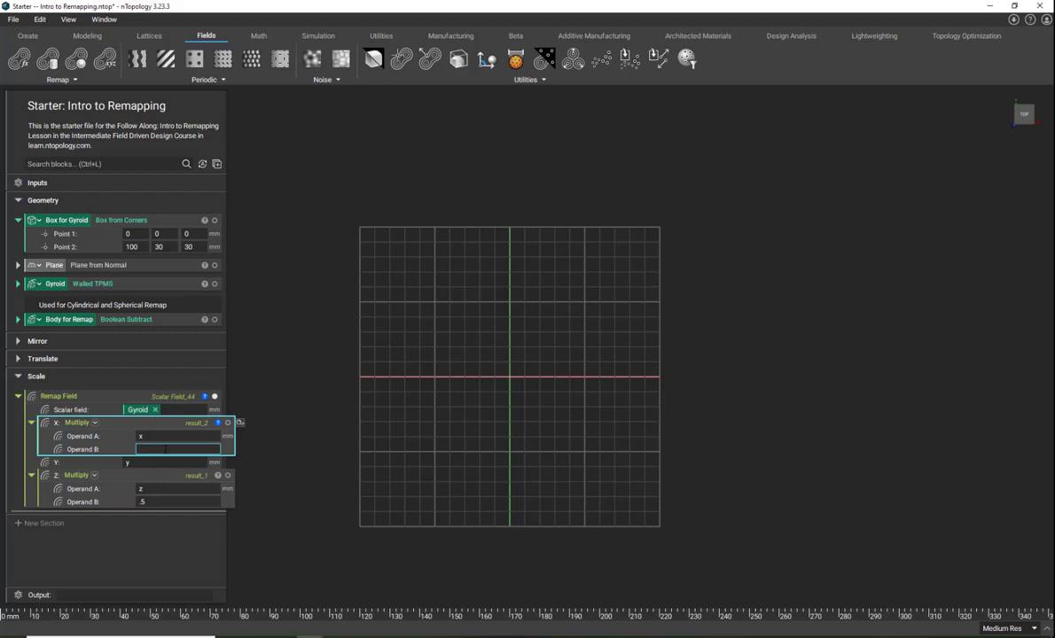
pyautogui.write('ramp')
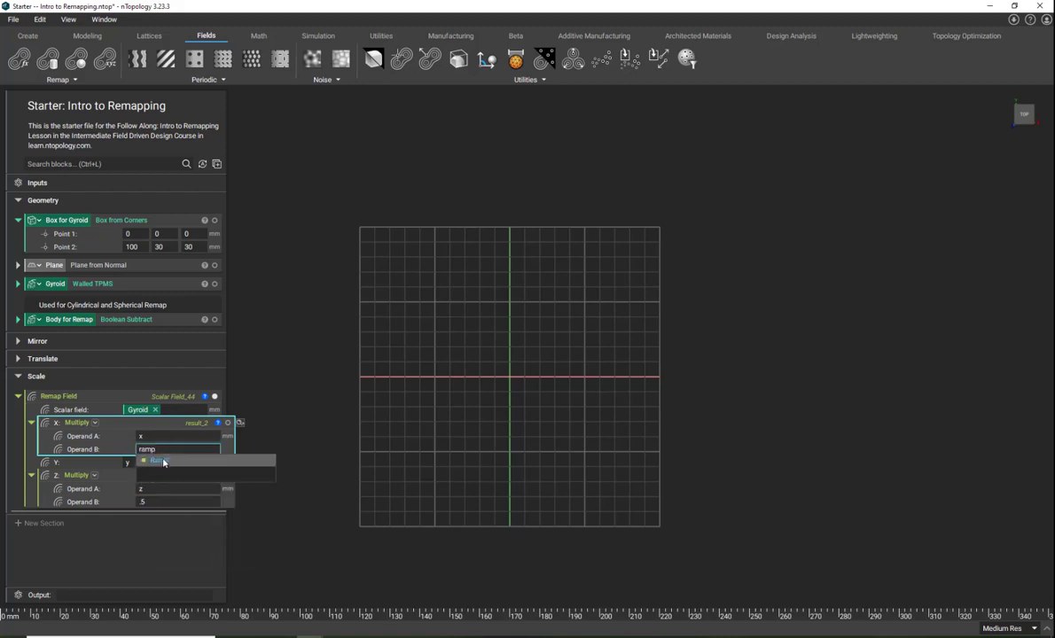
pyautogui.click(260, 461)
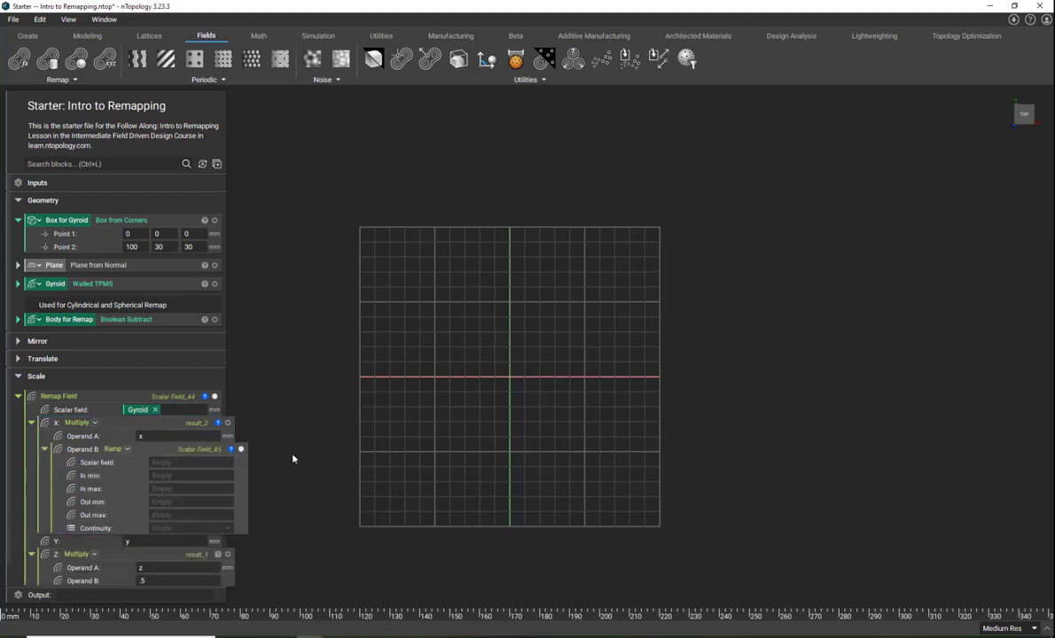
# Turn off the display grid and show the Plane and the original Gyroid together from the top view.
pyautogui.click(215, 268)
pyautogui.click(188, 268)
pyautogui.moveTo(504, 332); pyautogui.dragTo(456, 359, button='right')
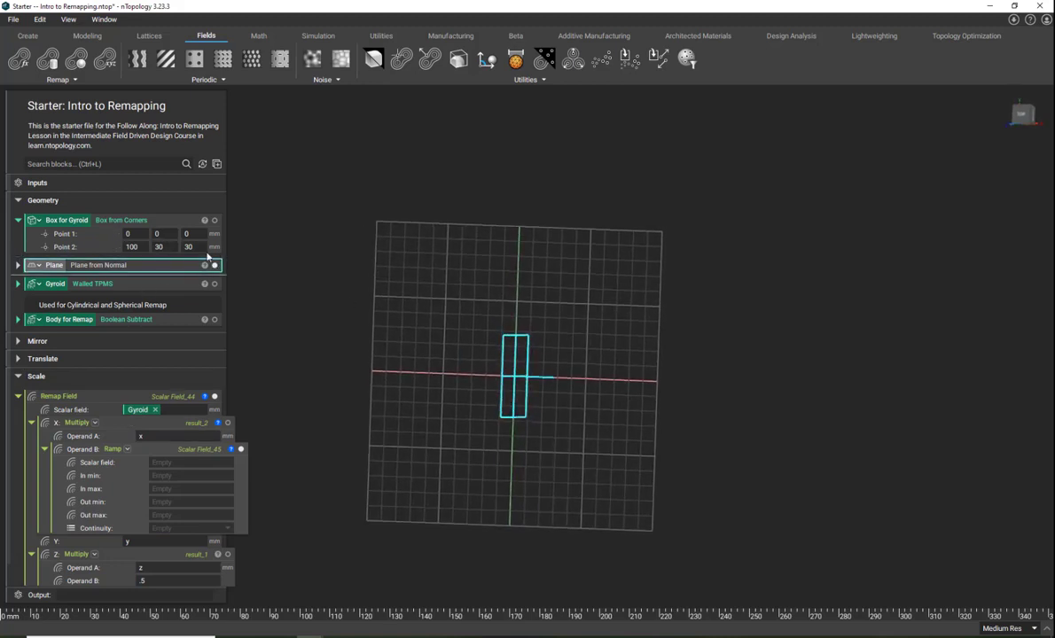
pyautogui.click(92, 24)
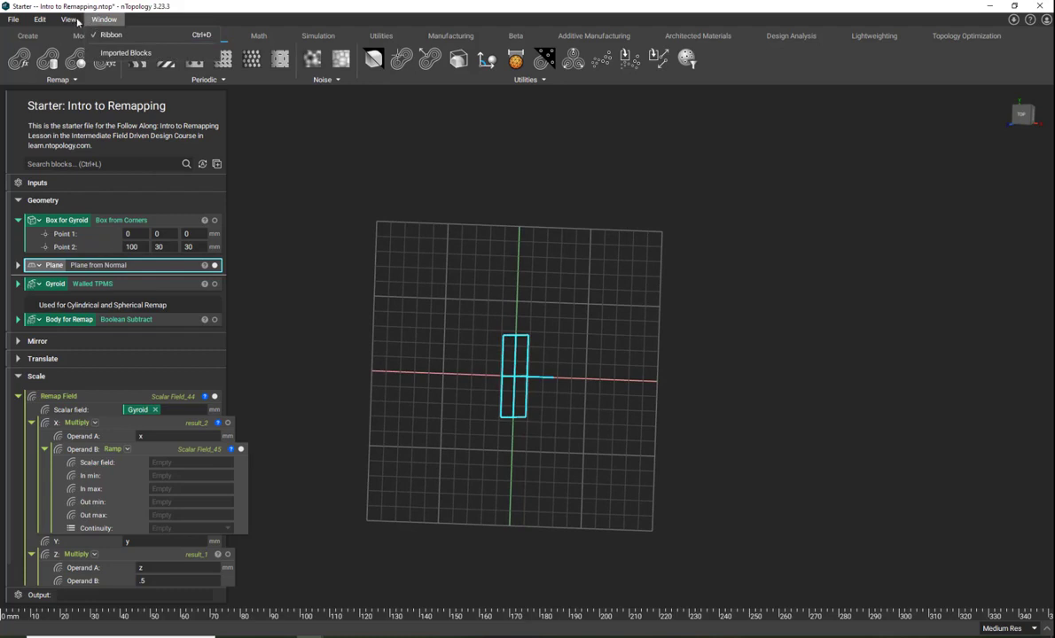
pyautogui.click(76, 145)
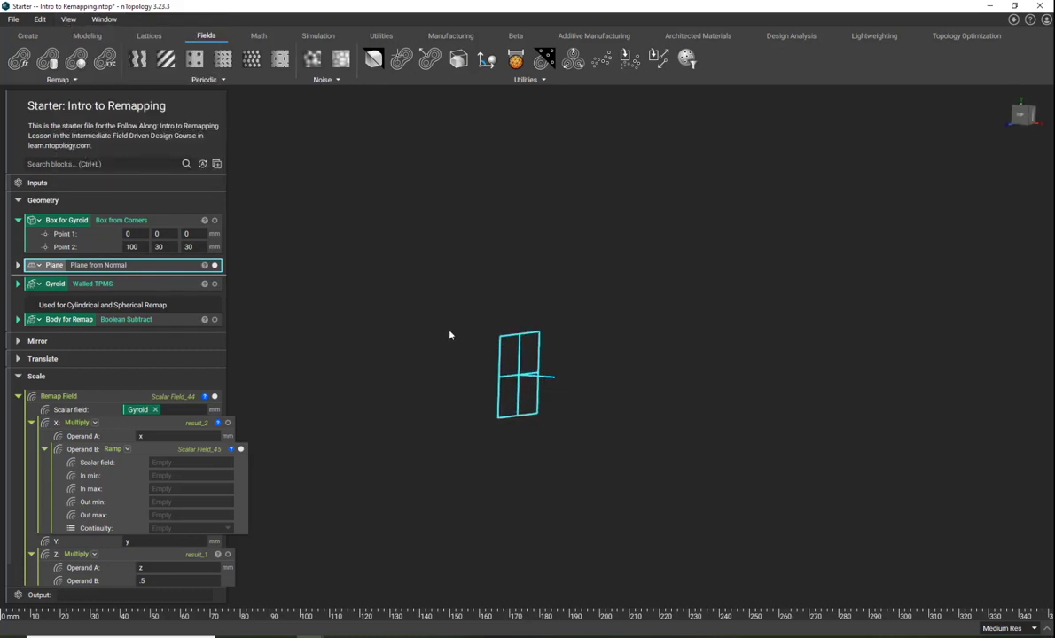
pyautogui.click(214, 283)
pyautogui.moveTo(431, 399); pyautogui.dragTo(563, 375, button='right')
pyautogui.click(1023, 121)
# Use Plane as the Ramp's scalar field, with In min 0 and In max 100 mm.
pyautogui.click(184, 463)
pyautogui.moveTo(54, 265); pyautogui.dragTo(191, 463)
pyautogui.click(216, 476)
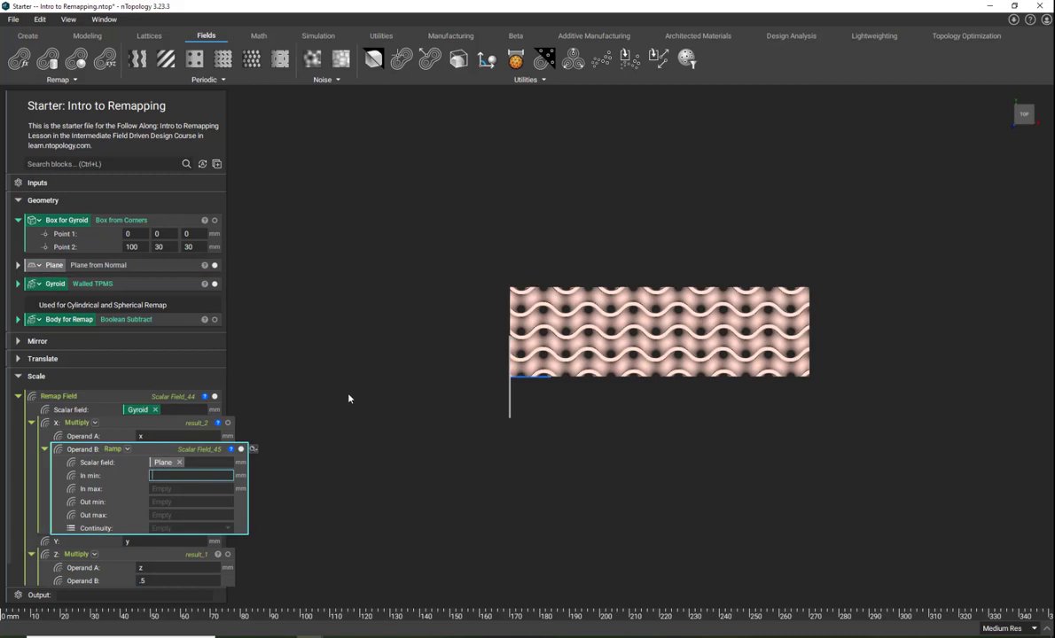
pyautogui.write('0')
pyautogui.click(373, 446)
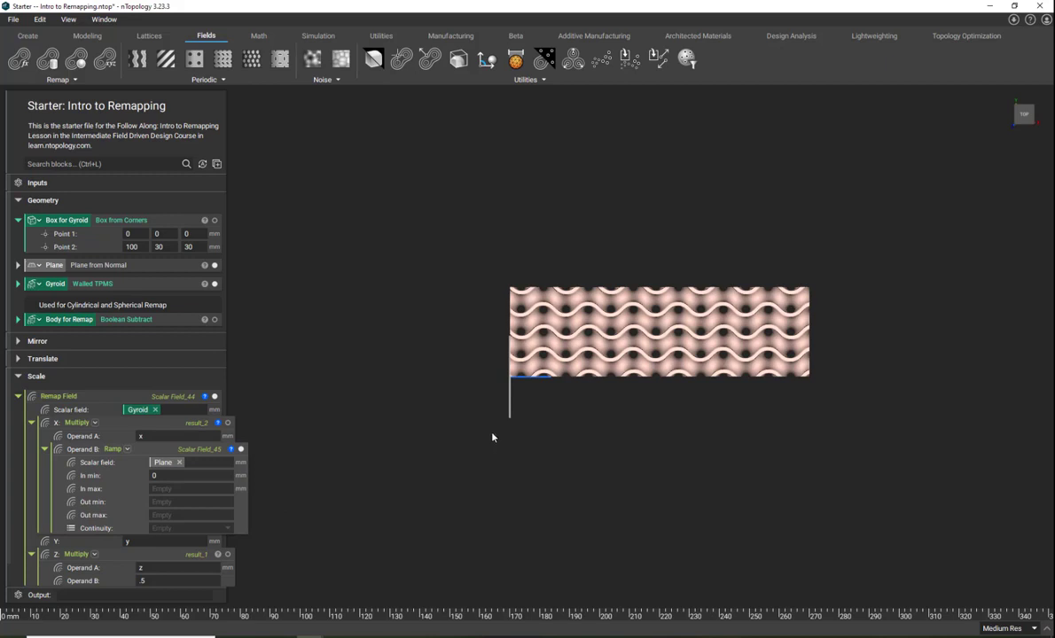
pyautogui.click(185, 488)
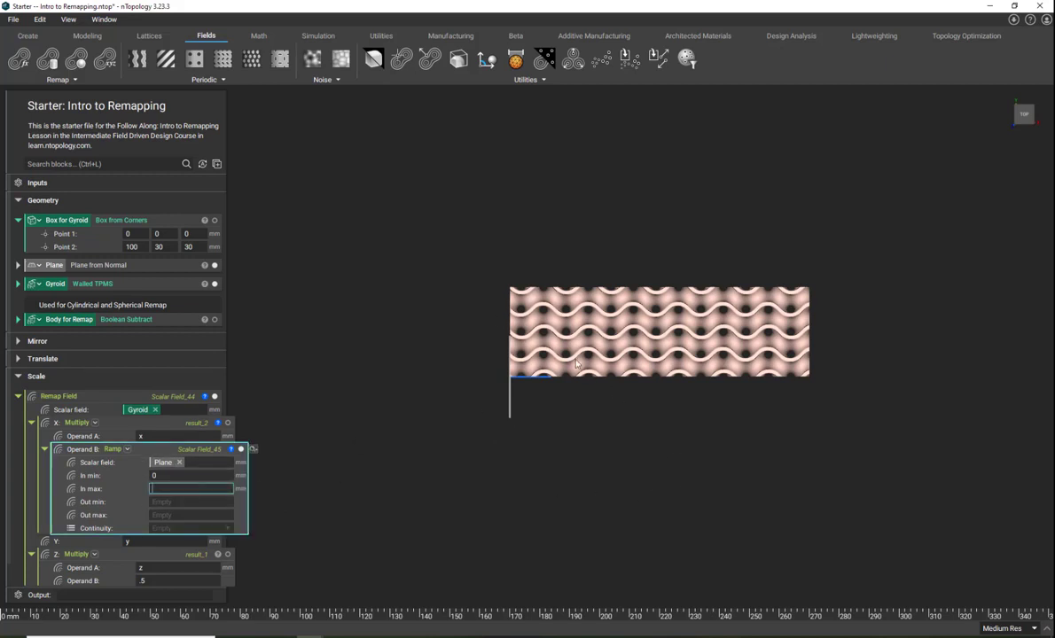
pyautogui.write('100')
pyautogui.click(417, 373)
# Set the Ramp's Out min to .5, Out max to 1 and continuity to Geometric (C0).
pyautogui.click(160, 503)
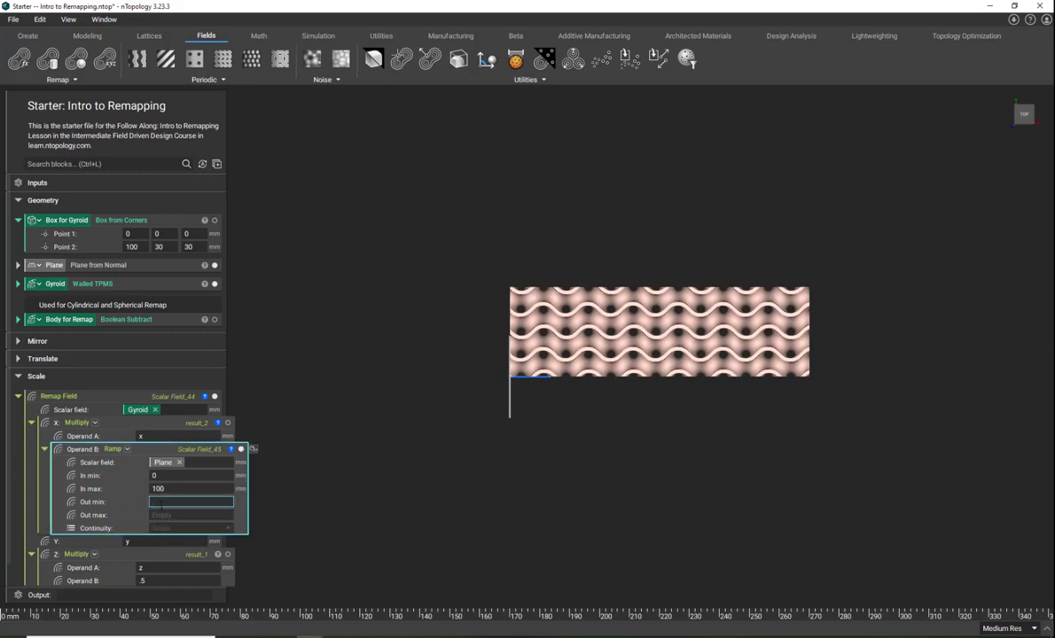
pyautogui.write('.5')
pyautogui.click(175, 515)
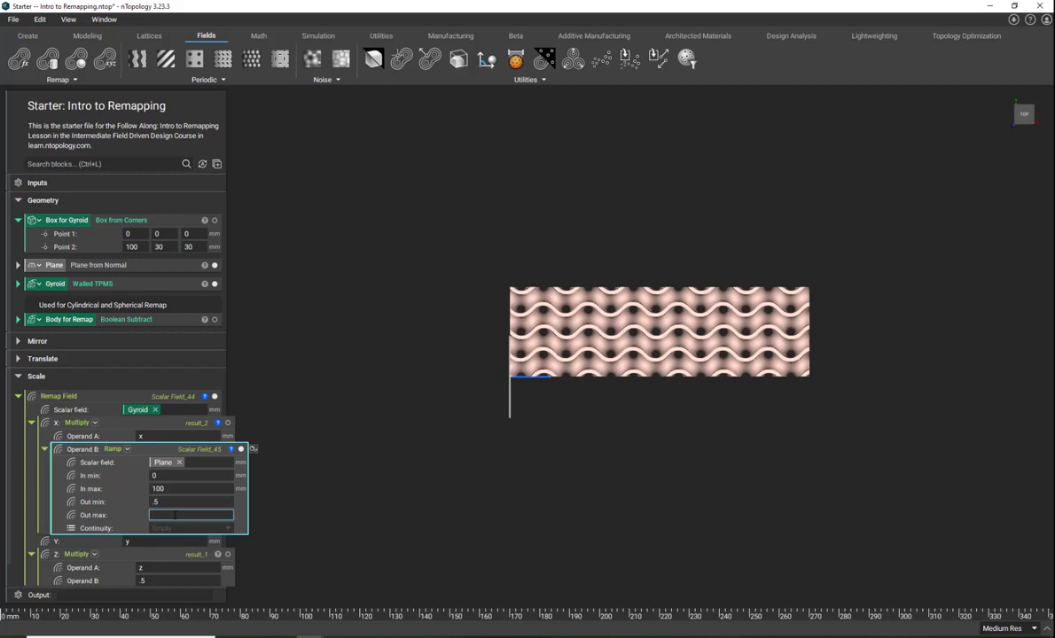
pyautogui.write('1')
pyautogui.press('Return')
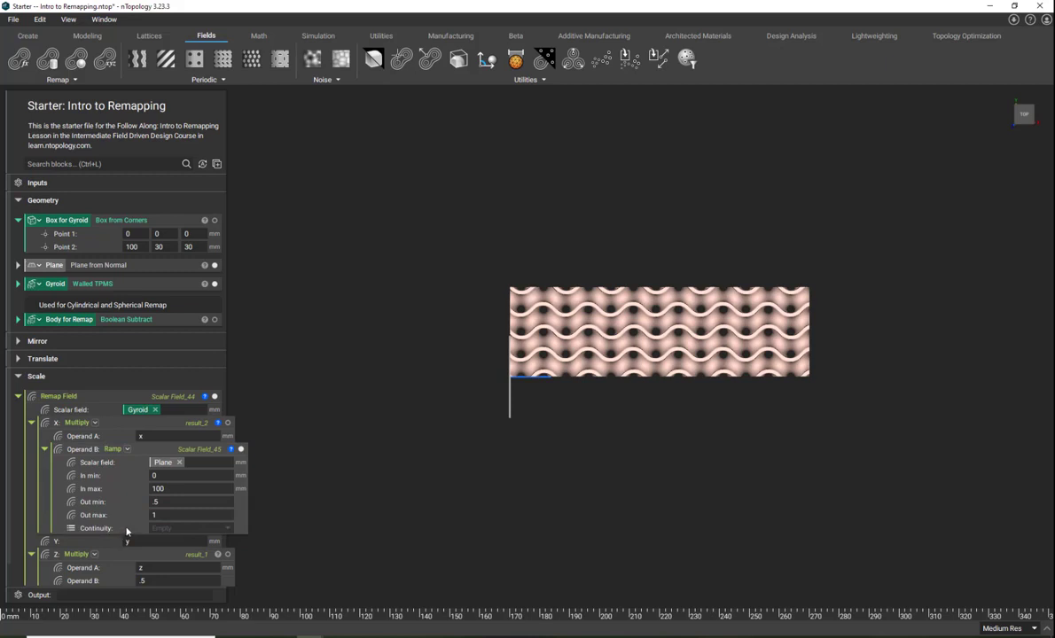
pyautogui.click(160, 528)
pyautogui.click(182, 537)
pyautogui.moveTo(421, 390)
pyautogui.mouseDown(button='right')
pyautogui.moveTo(423, 520)
pyautogui.moveTo(421, 376)
pyautogui.mouseUp(button='right')
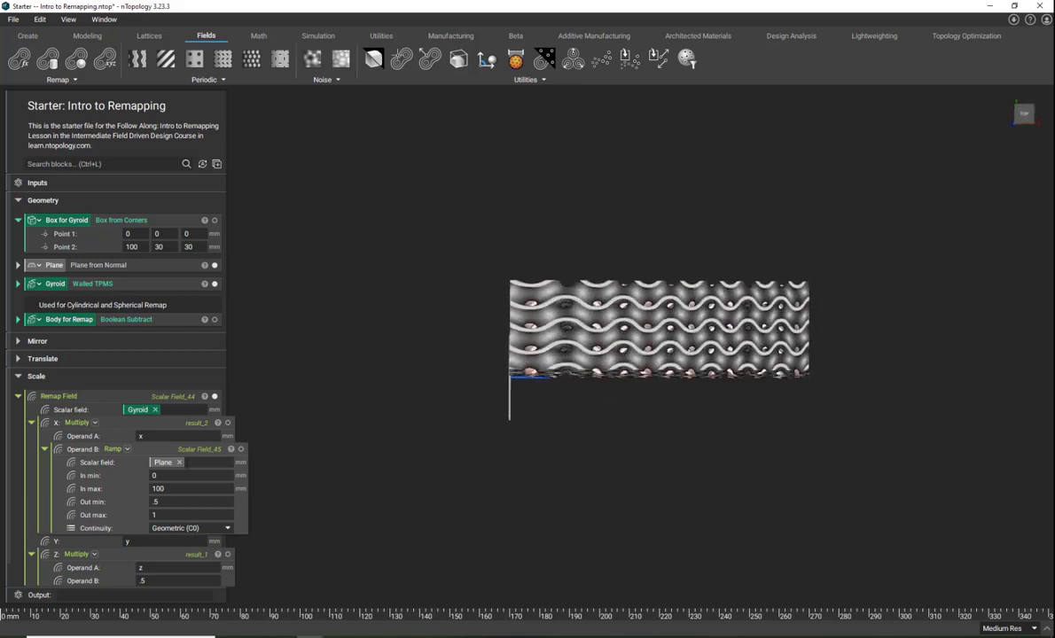
# Inspect the Ramp's field from the top view with contour interval 0.1 and probe values on, moving the viewing plane along X.
pyautogui.click(1025, 117)
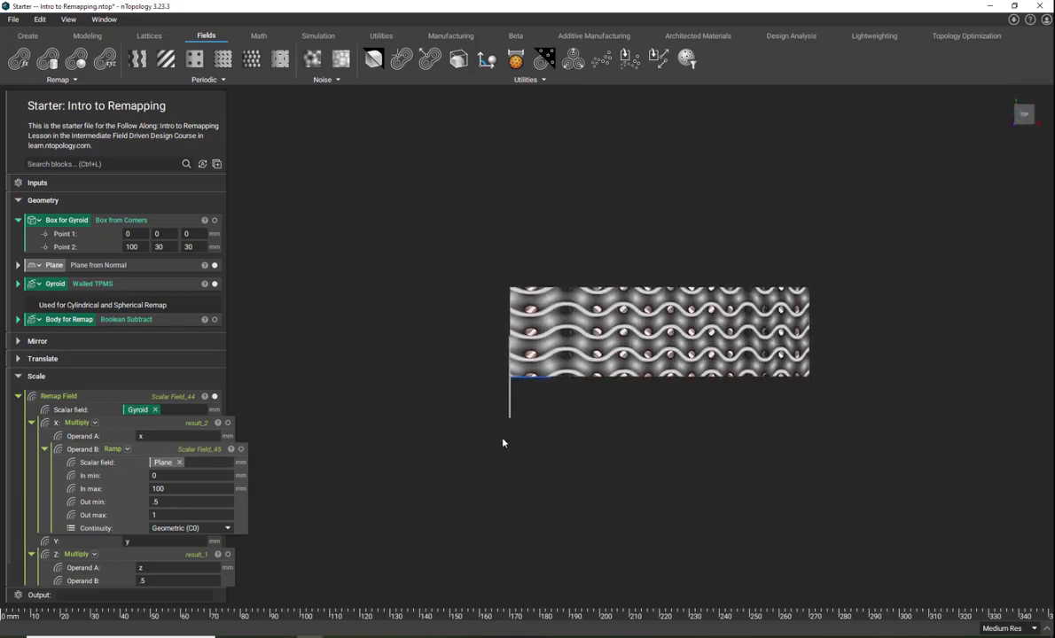
pyautogui.click(144, 460)
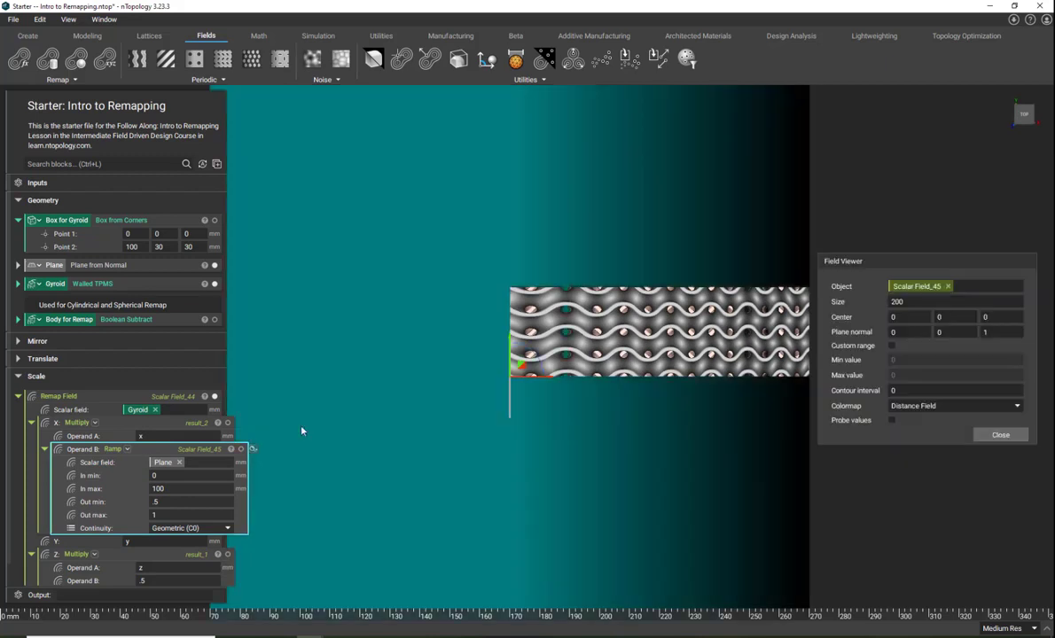
pyautogui.click(902, 391)
pyautogui.write('0.1')
pyautogui.click(892, 421)
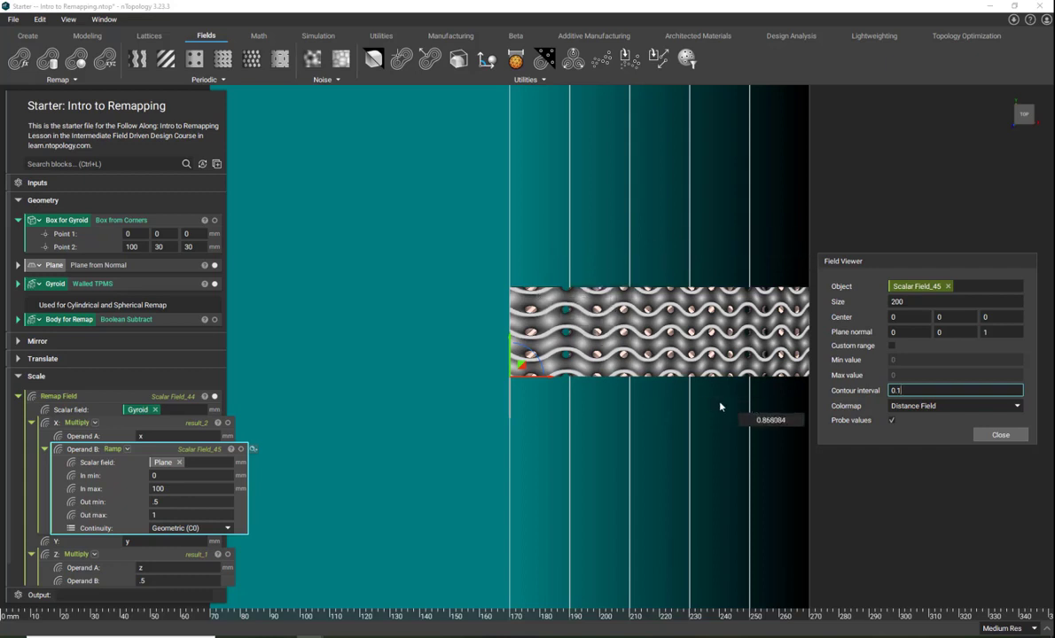
pyautogui.moveTo(531, 379); pyautogui.dragTo(605, 378)
pyautogui.moveTo(488, 329); pyautogui.dragTo(342, 319, button='middle')
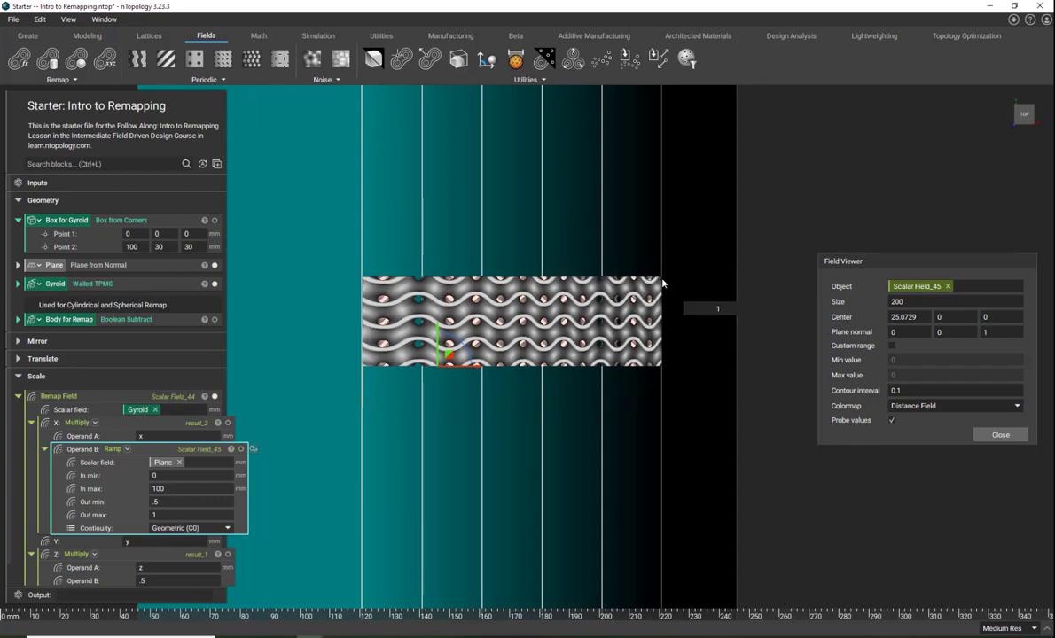
pyautogui.click(1000, 434)
# Isolate the Scale section's Remap Field and examine the variable scaling from several sides.
pyautogui.moveTo(530, 305); pyautogui.dragTo(743, 233, button='right')
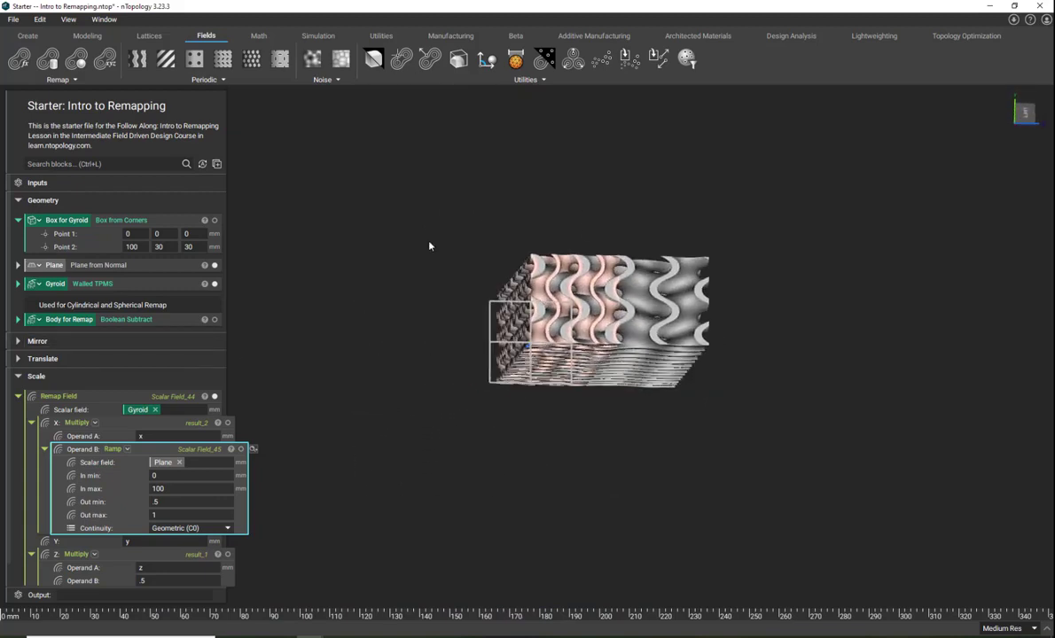
pyautogui.click(117, 397)
pyautogui.press('i')
pyautogui.moveTo(678, 248); pyautogui.dragTo(606, 302, button='right')
pyautogui.click(1021, 116)
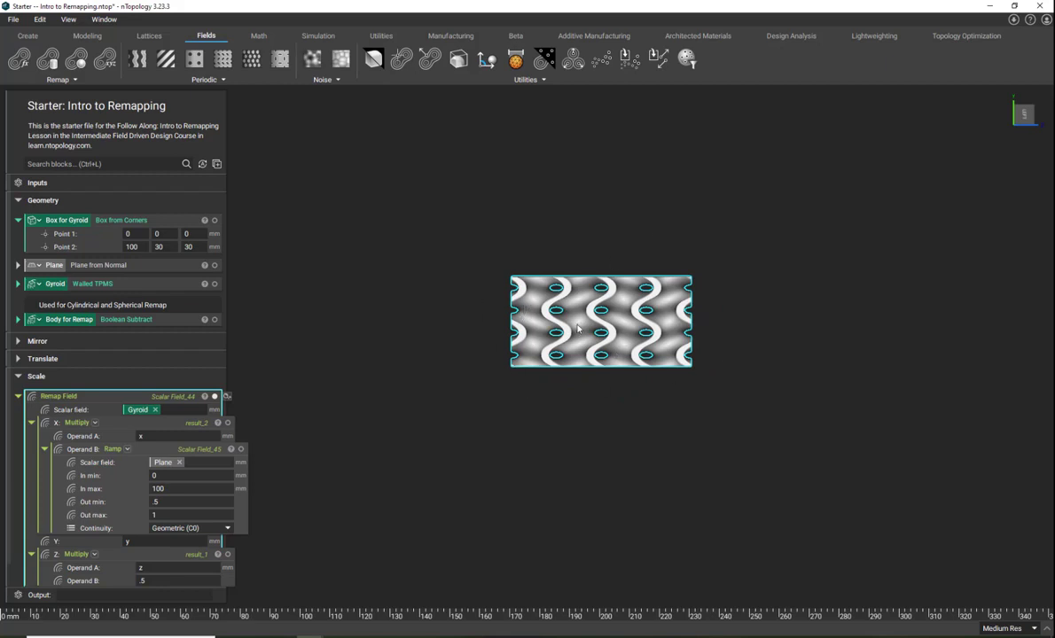
pyautogui.moveTo(577, 329); pyautogui.dragTo(868, 202, button='middle')
pyautogui.click(1019, 113)
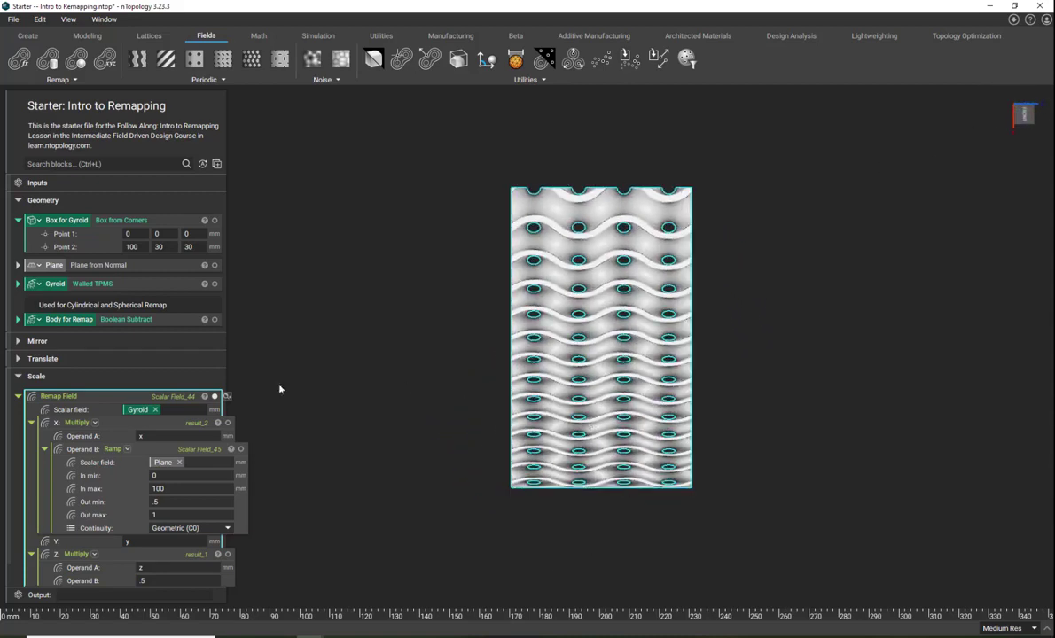
# Compare the scaled Remap Field with the original Gyroid, then hide the Gyroid and examine the cell size change along X.
pyautogui.click(215, 284)
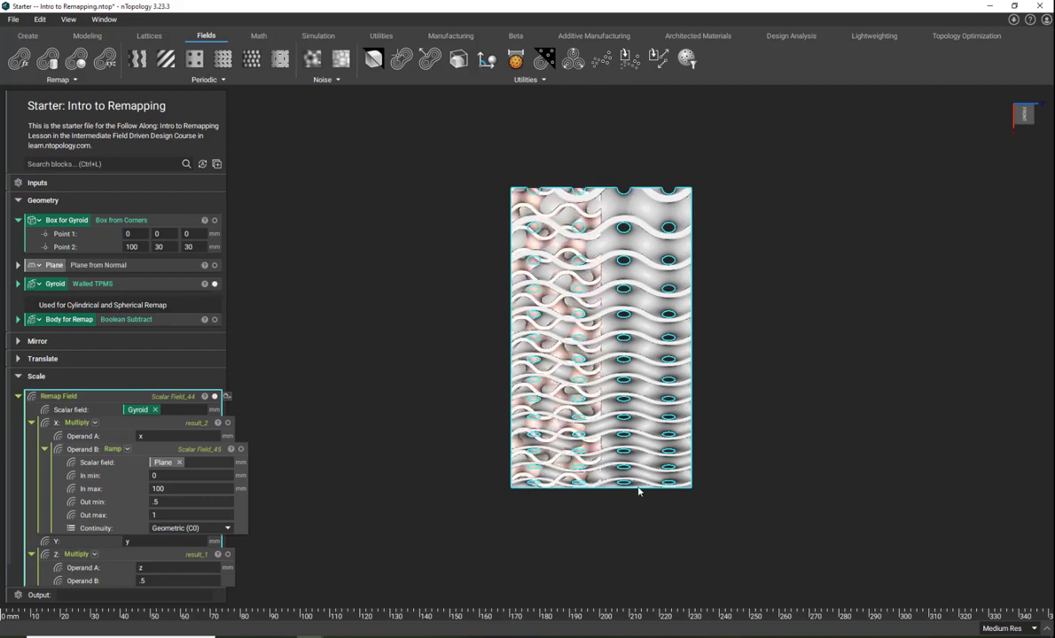
pyautogui.moveTo(648, 380); pyautogui.dragTo(726, 597, button='right')
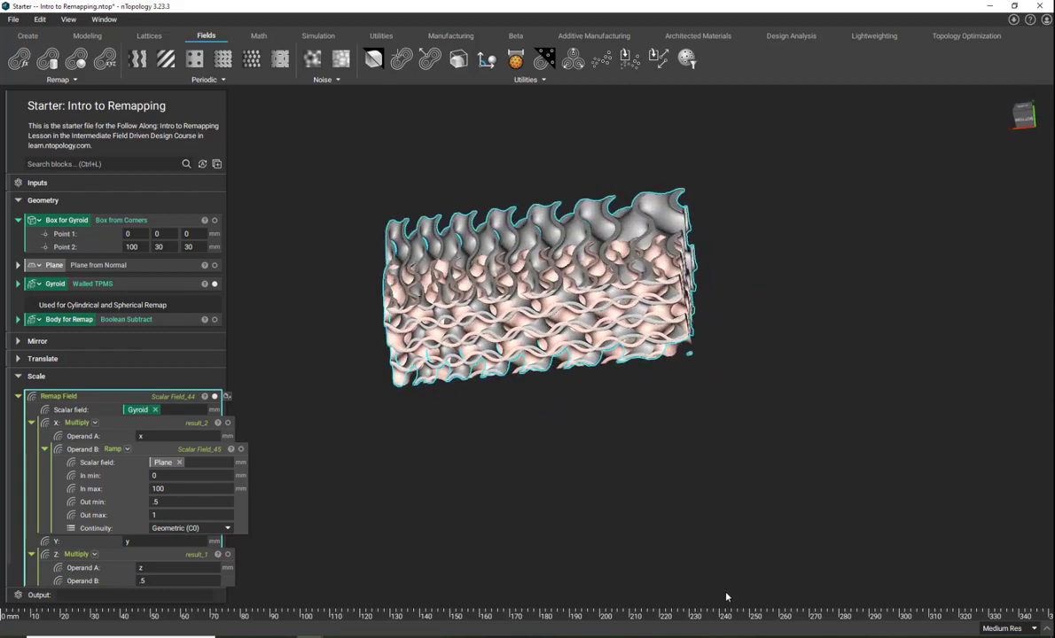
pyautogui.click(214, 284)
pyautogui.moveTo(445, 338); pyautogui.dragTo(483, 253, button='right')
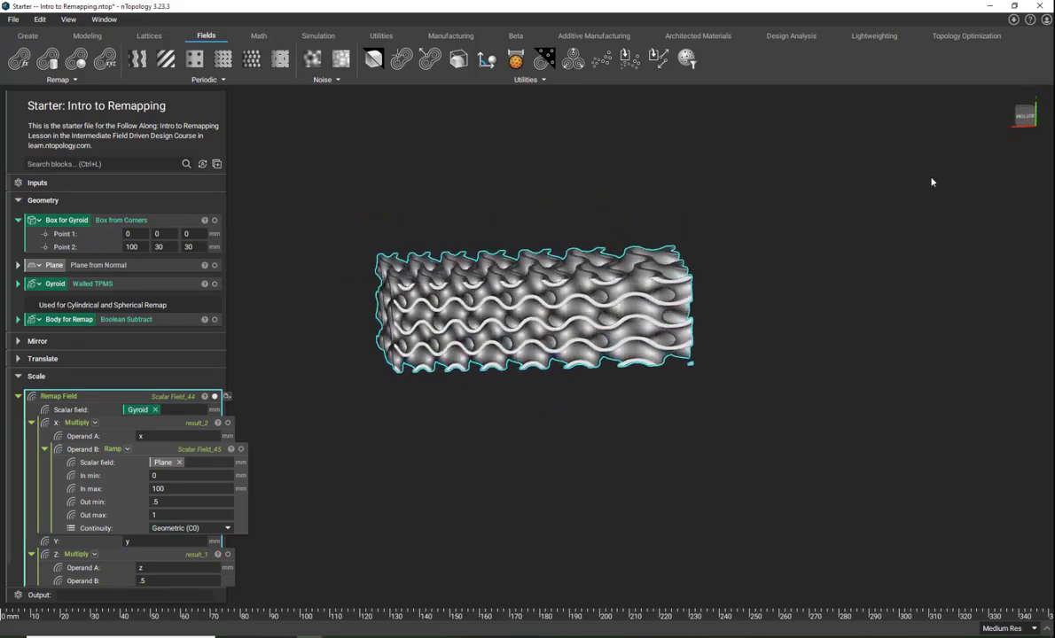
pyautogui.click(1024, 116)
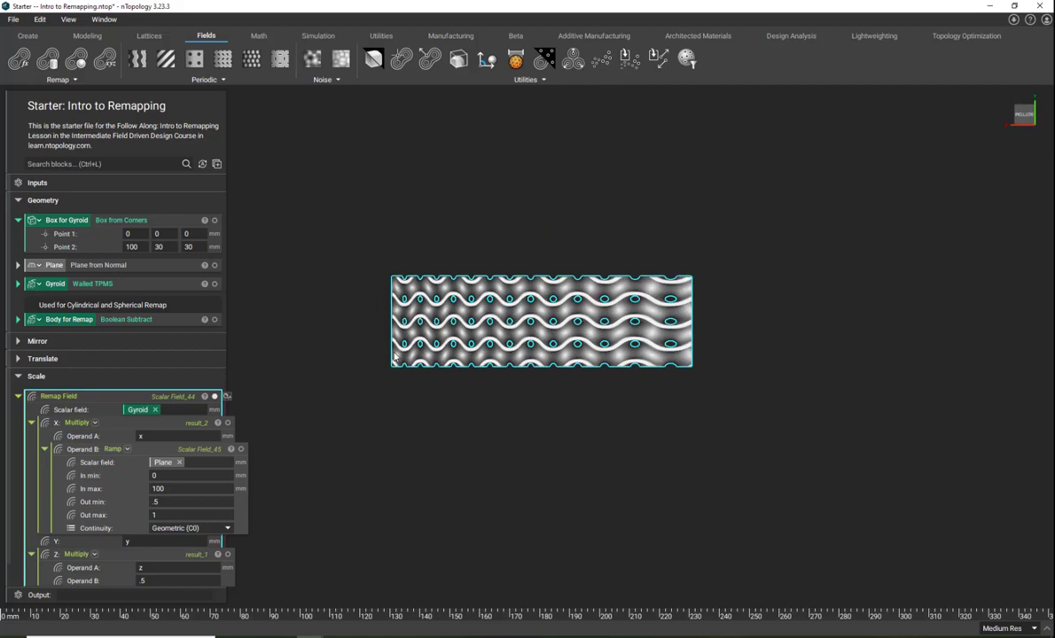
pyautogui.scroll(3, 526, 352)
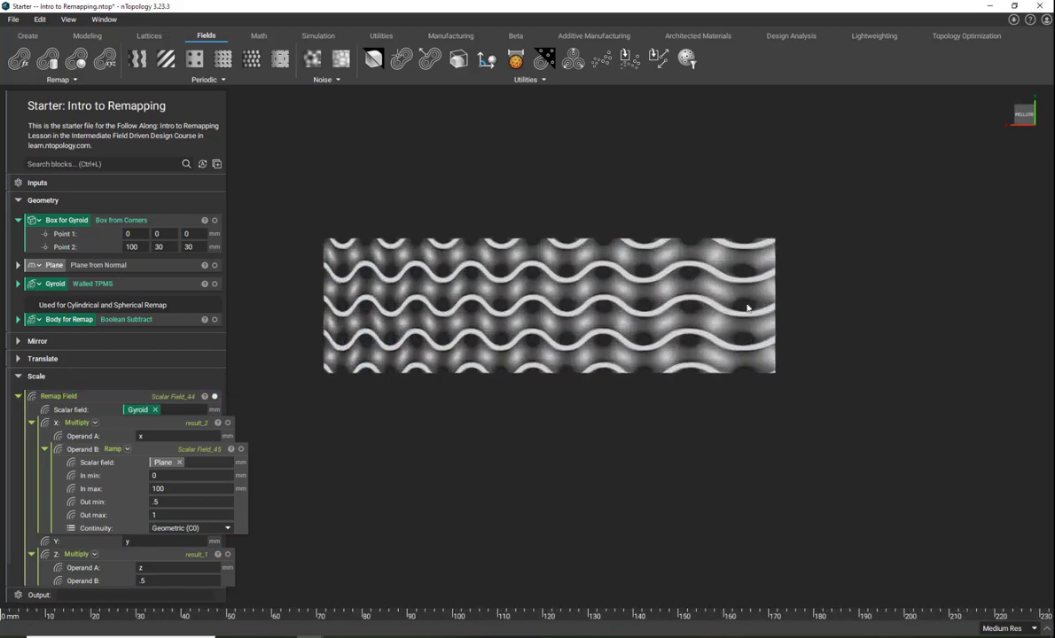
pyautogui.moveTo(563, 361); pyautogui.dragTo(543, 395, button='right')
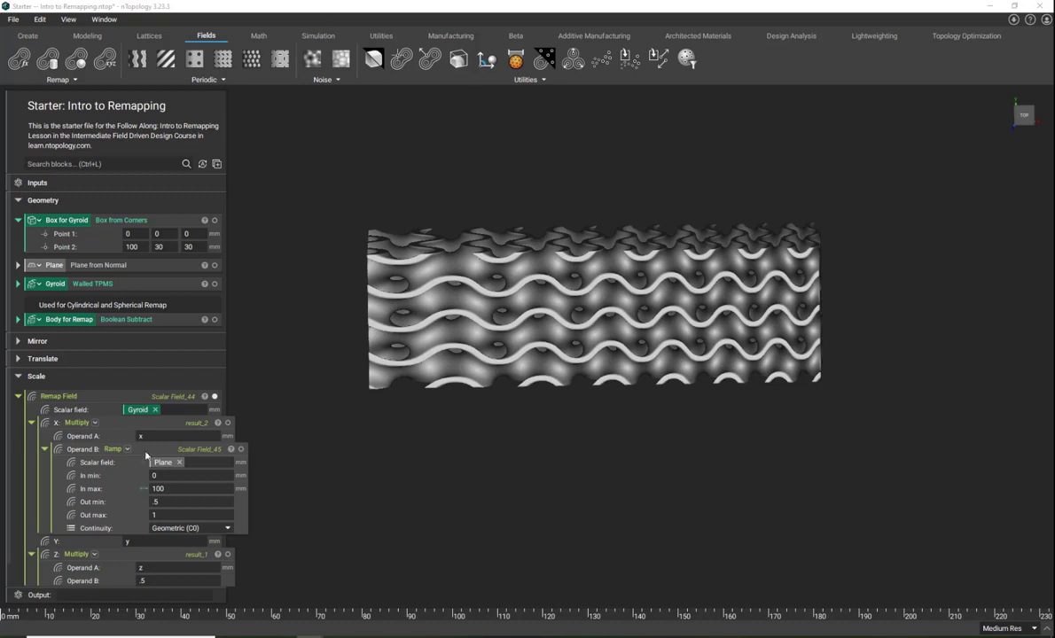
# Hide the scaled Remap Field, collapse the Scale section and add a new section named Array.
pyautogui.click(214, 396)
pyautogui.click(18, 376)
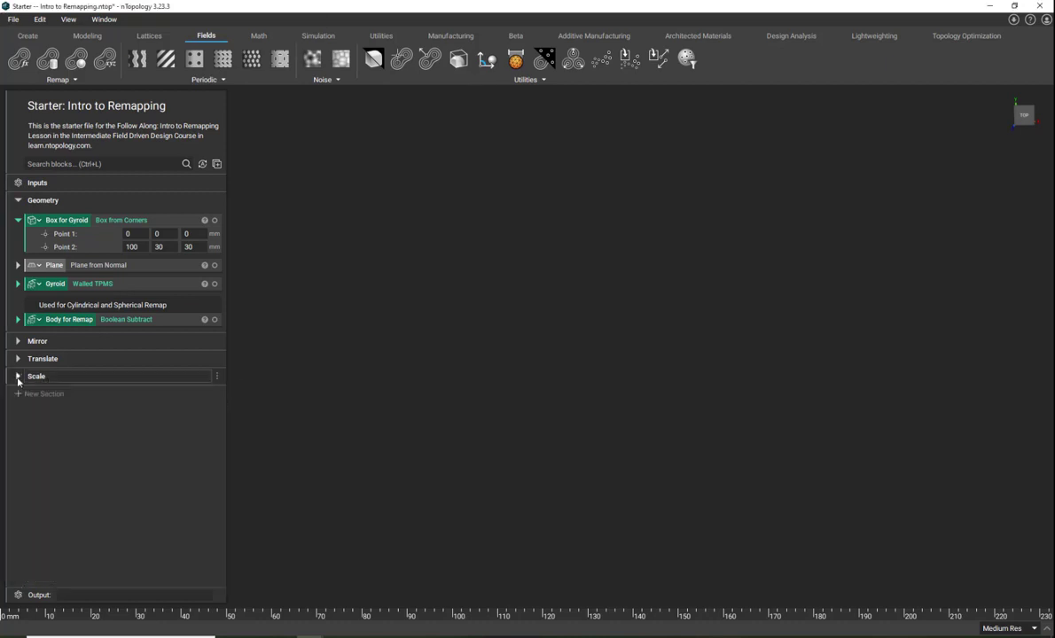
pyautogui.click(20, 396)
pyautogui.write('Array')
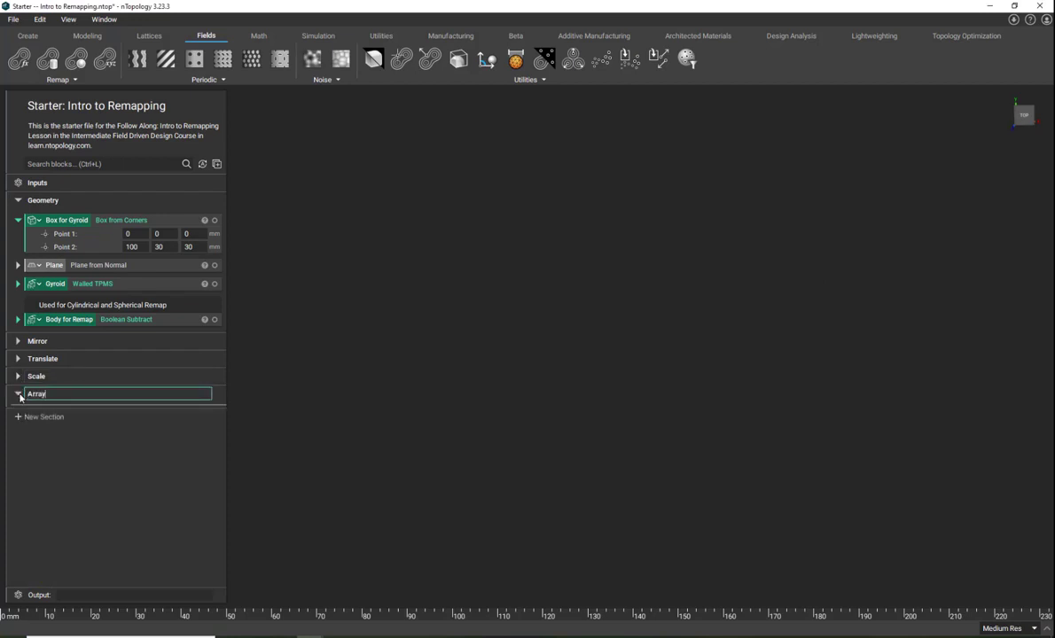
pyautogui.press('Return')
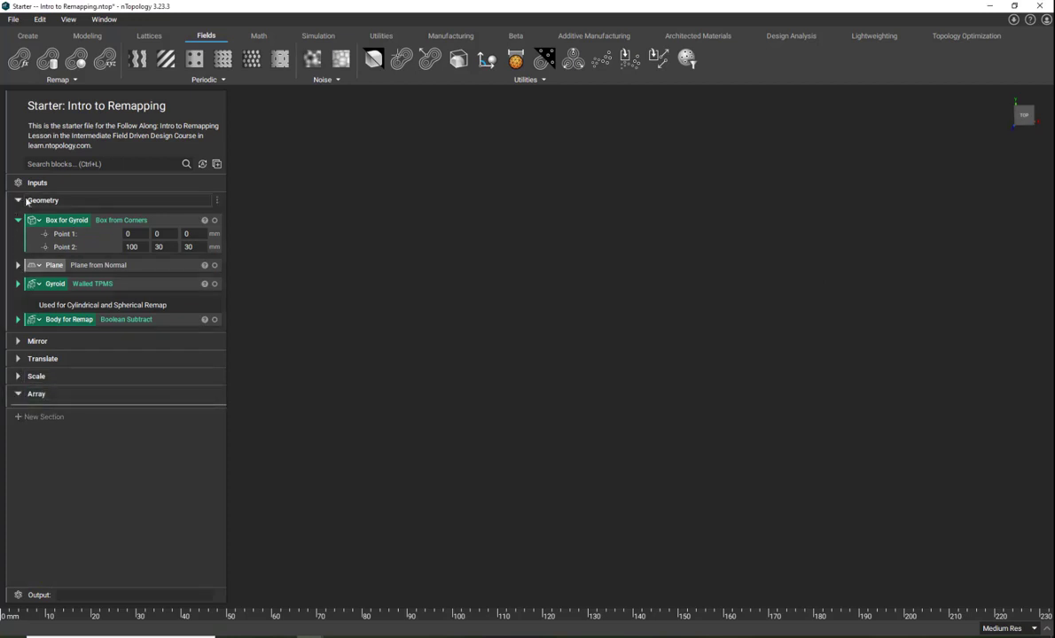
# Add a Remap Field block to the Array section with Gyroid as its scalar field.
pyautogui.click(65, 163)
pyautogui.write('remap')
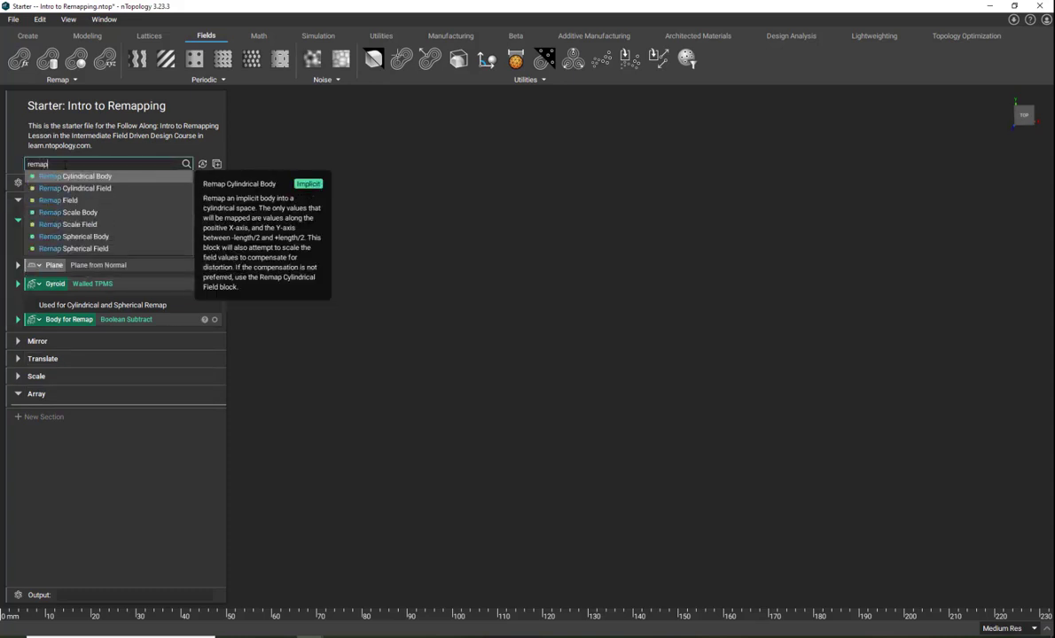
pyautogui.click(73, 202)
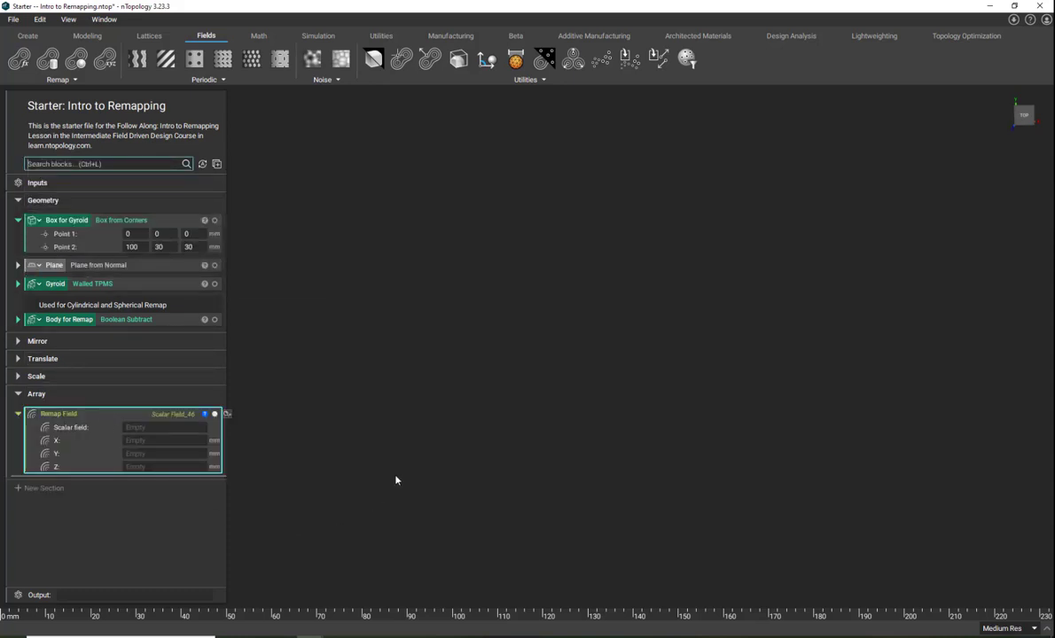
pyautogui.moveTo(34, 286); pyautogui.dragTo(147, 429)
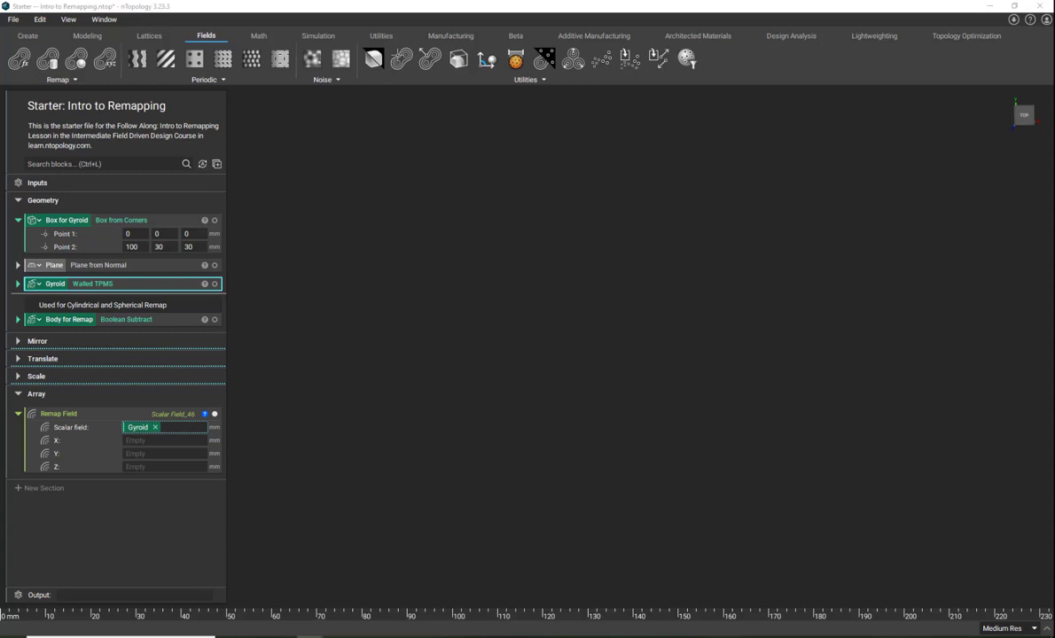
pyautogui.hotkey('ctrl', 's')
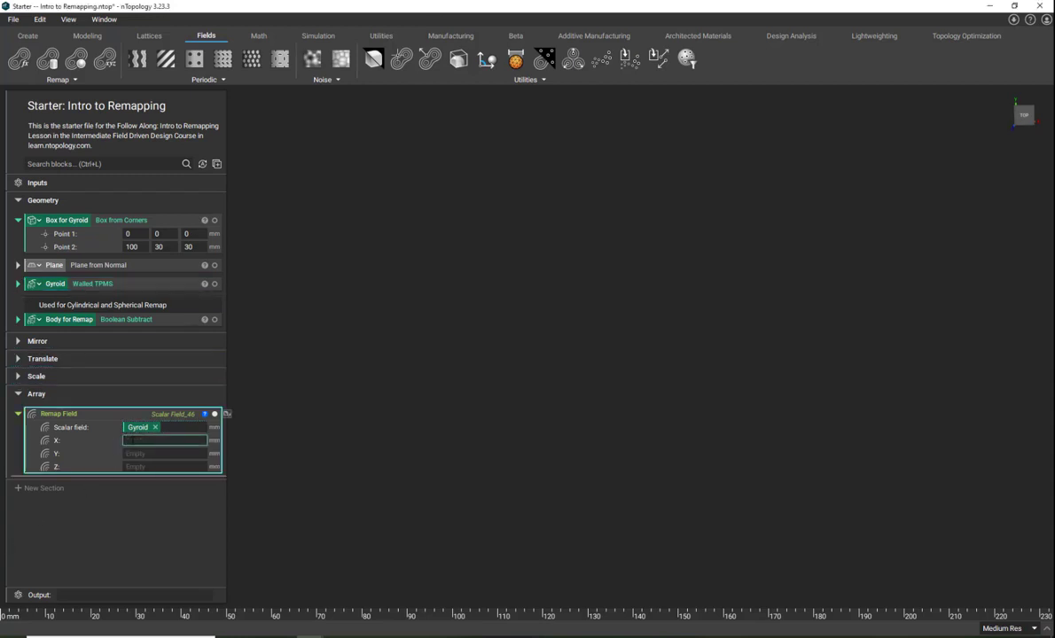
# Set the Array Remap Field's X input to x and its Z input to z.
pyautogui.write('x')
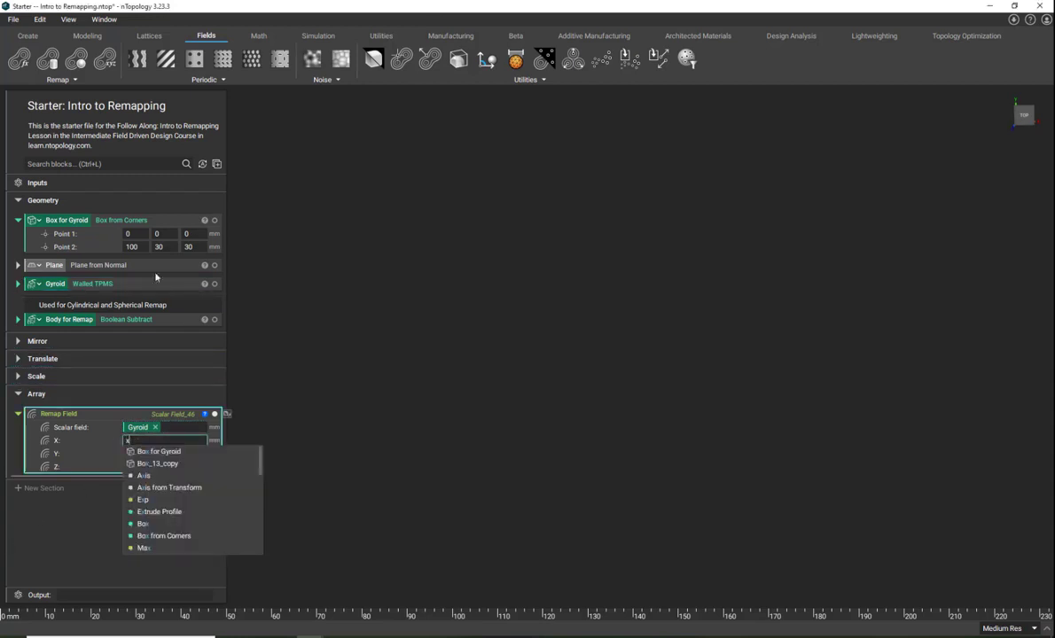
pyautogui.click(443, 342)
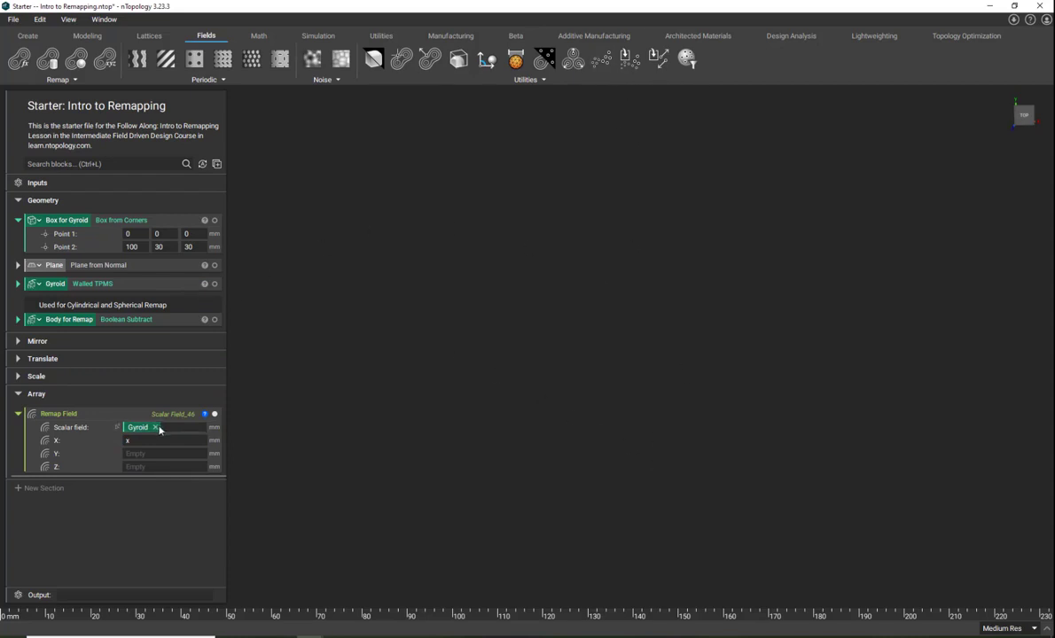
pyautogui.click(159, 467)
pyautogui.write('z')
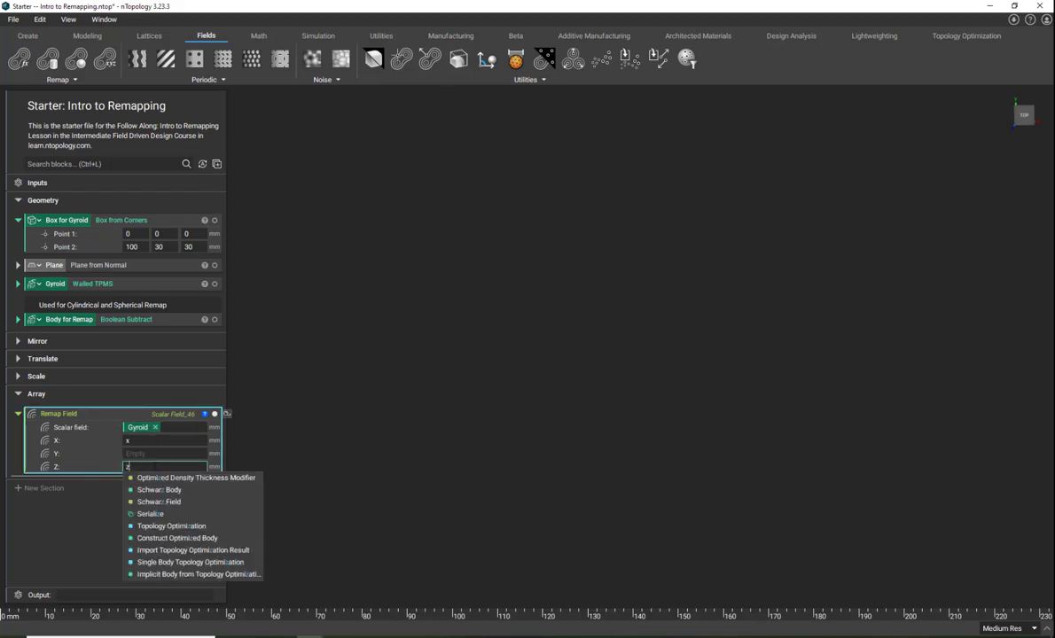
pyautogui.click(329, 360)
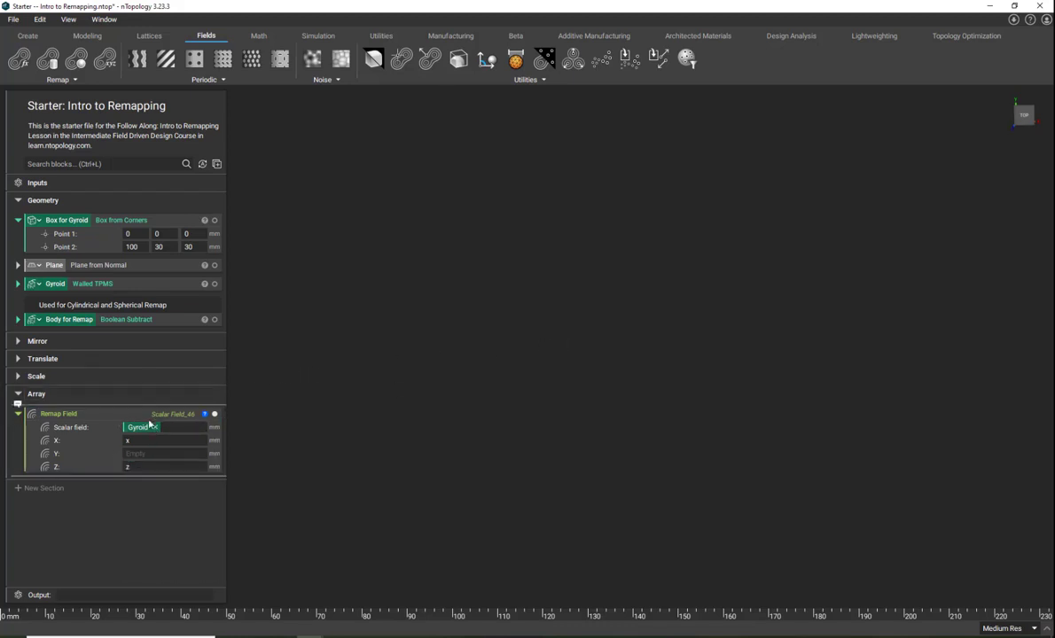
# Insert a Mod block as the Array Remap Field's Y input.
pyautogui.click(148, 454)
pyautogui.write('mod')
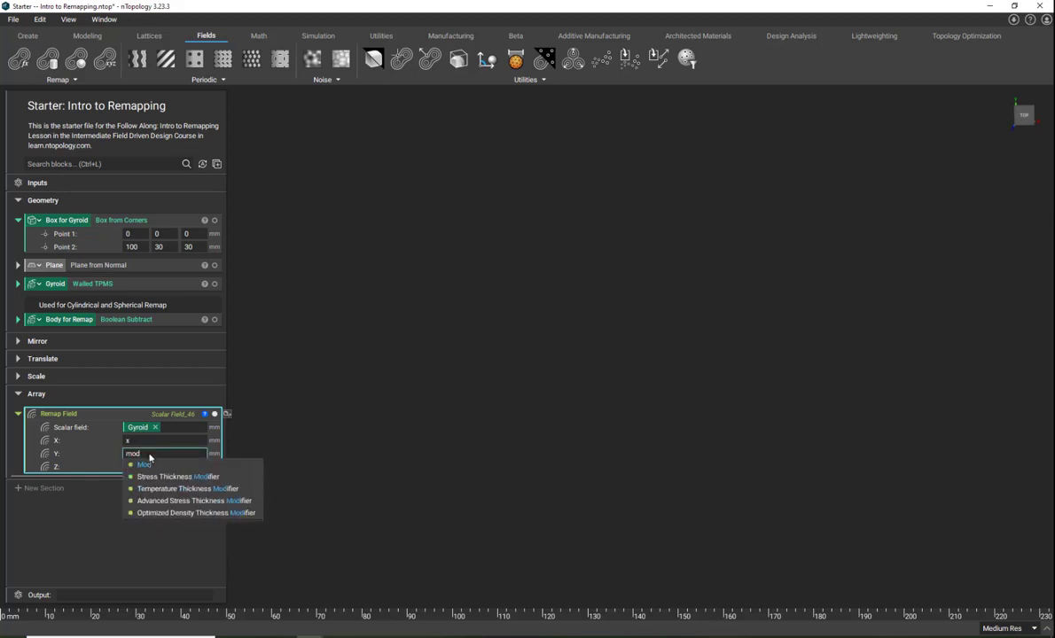
pyautogui.click(150, 469)
pyautogui.click(360, 447)
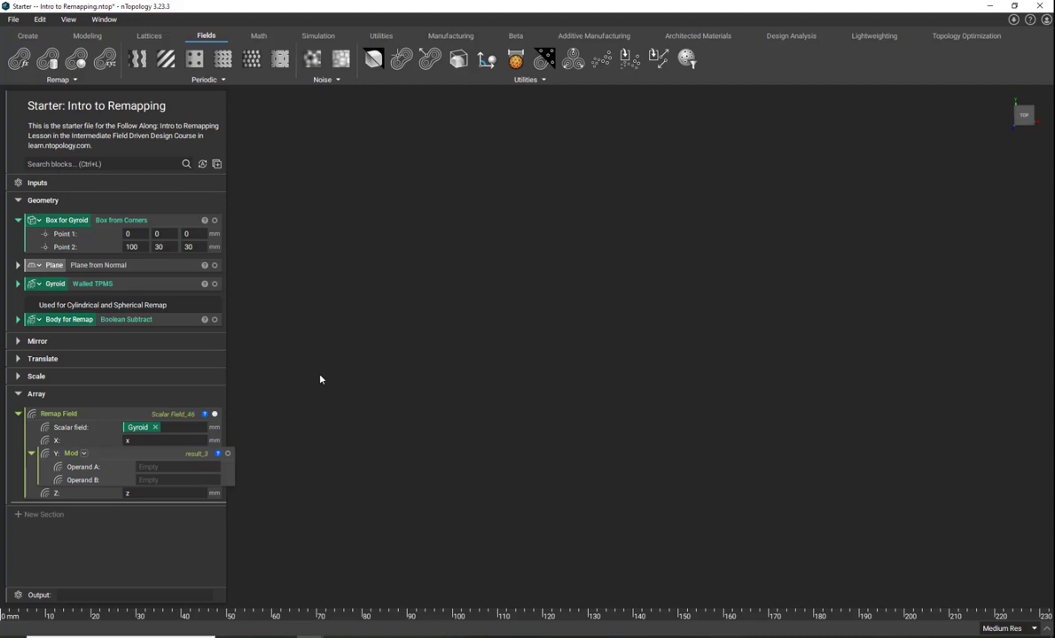
# Set the Mod block's operand A to y and operand B to 50 mm, and read the block's information.
pyautogui.click(173, 467)
pyautogui.write('y')
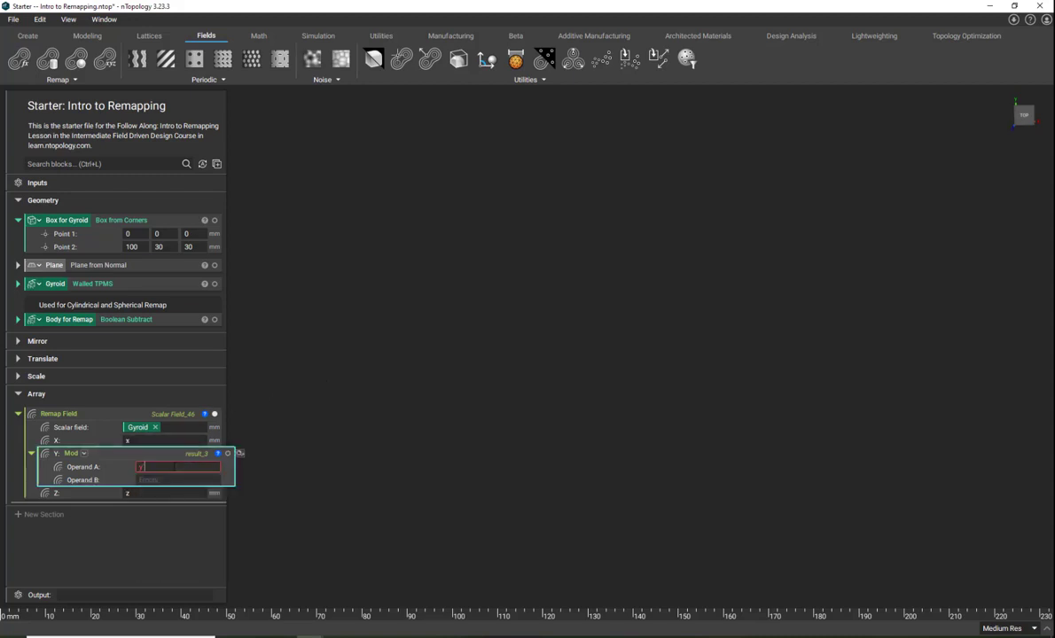
pyautogui.press('Return')
pyautogui.click(170, 478)
pyautogui.write('50')
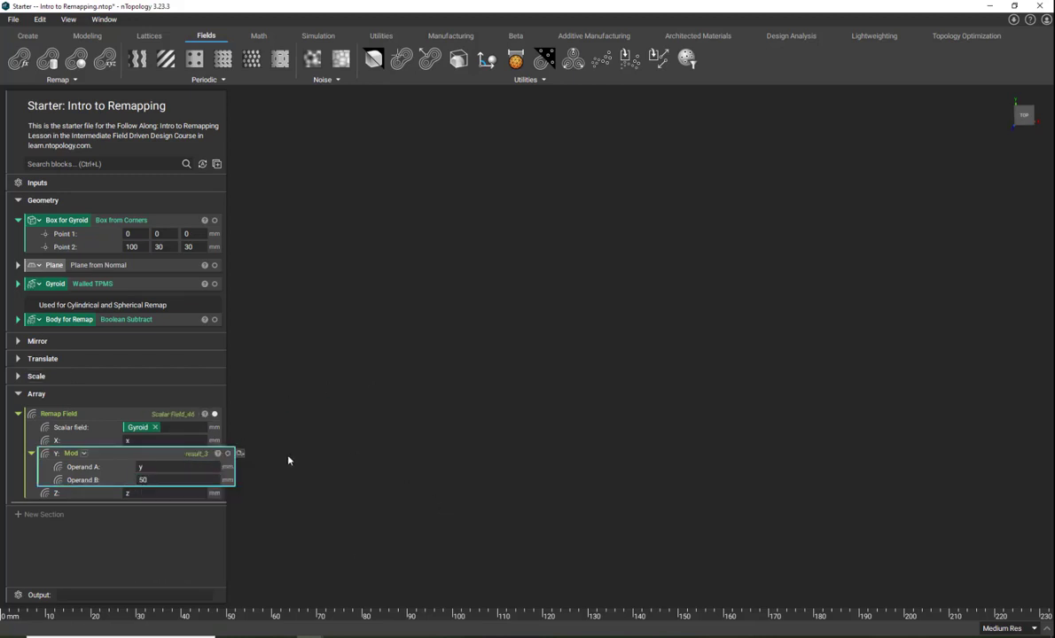
pyautogui.click(218, 453)
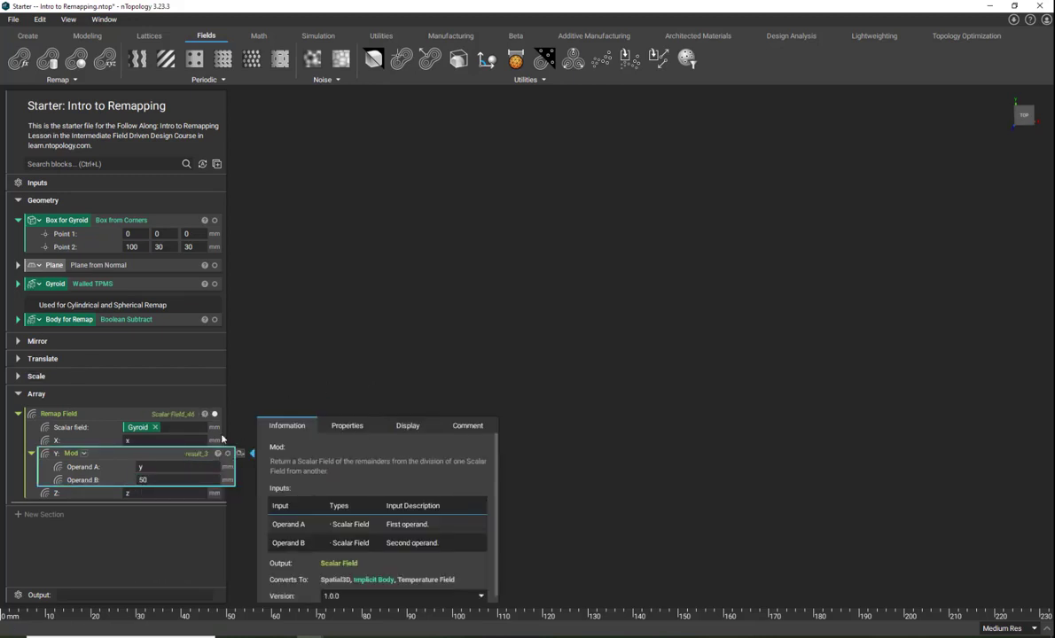
pyautogui.click(606, 542)
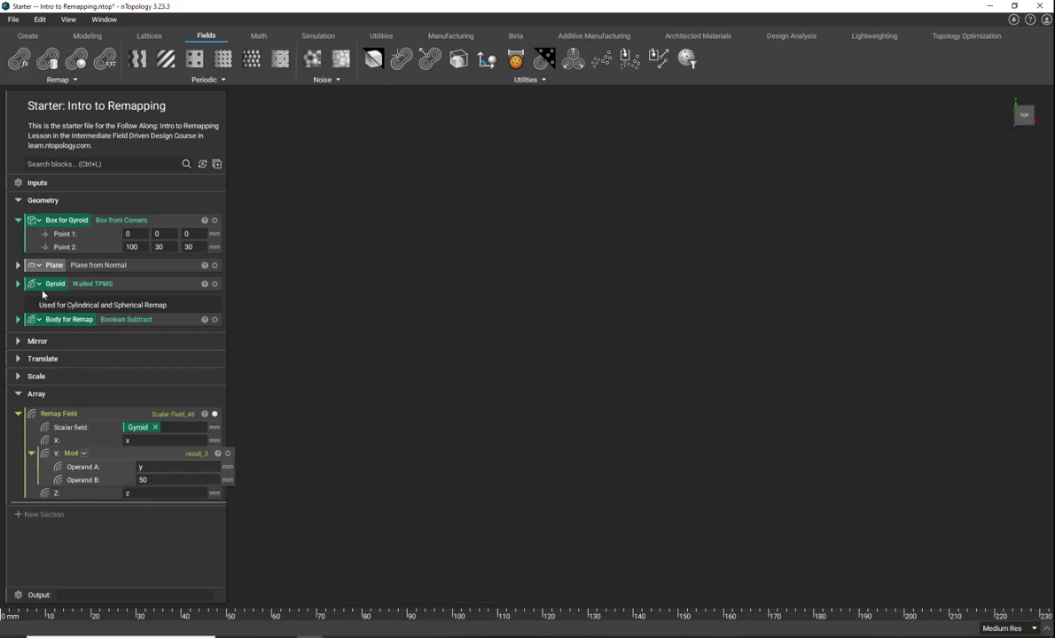
# Show the Mirror section's Y variable in the field viewer with a contour interval of 10.
pyautogui.click(19, 342)
pyautogui.click(49, 432)
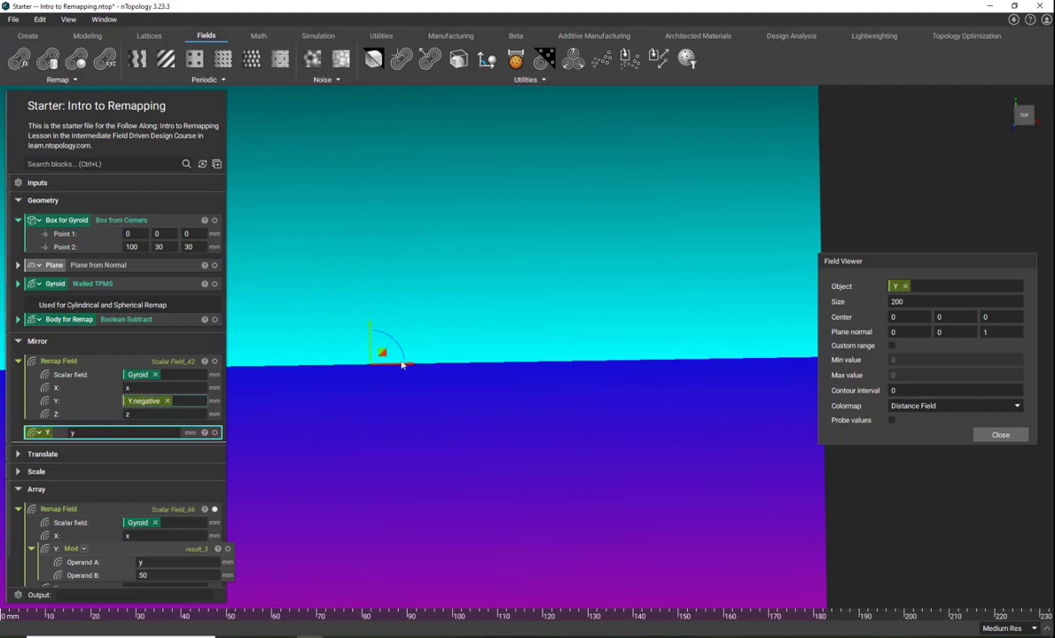
pyautogui.moveTo(468, 321); pyautogui.dragTo(494, 321, button='middle')
pyautogui.click(931, 391)
pyautogui.write('10')
pyautogui.scroll(-1, 127, 436)
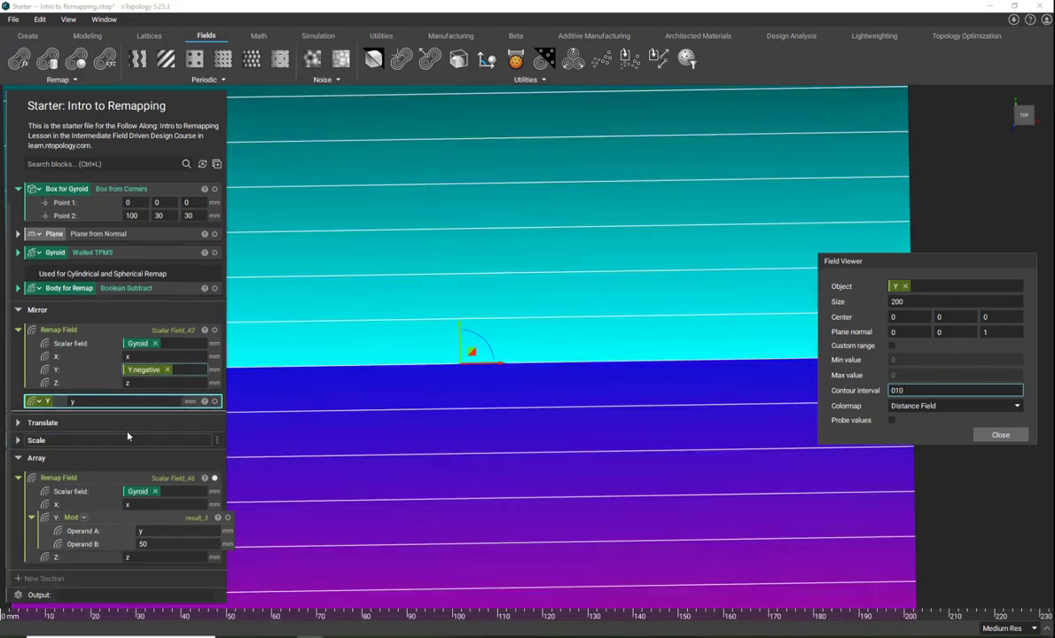
# Examine the Mod block's repeating field with probe values on, alongside the selected Array Remap Field from an angled view.
pyautogui.click(116, 521)
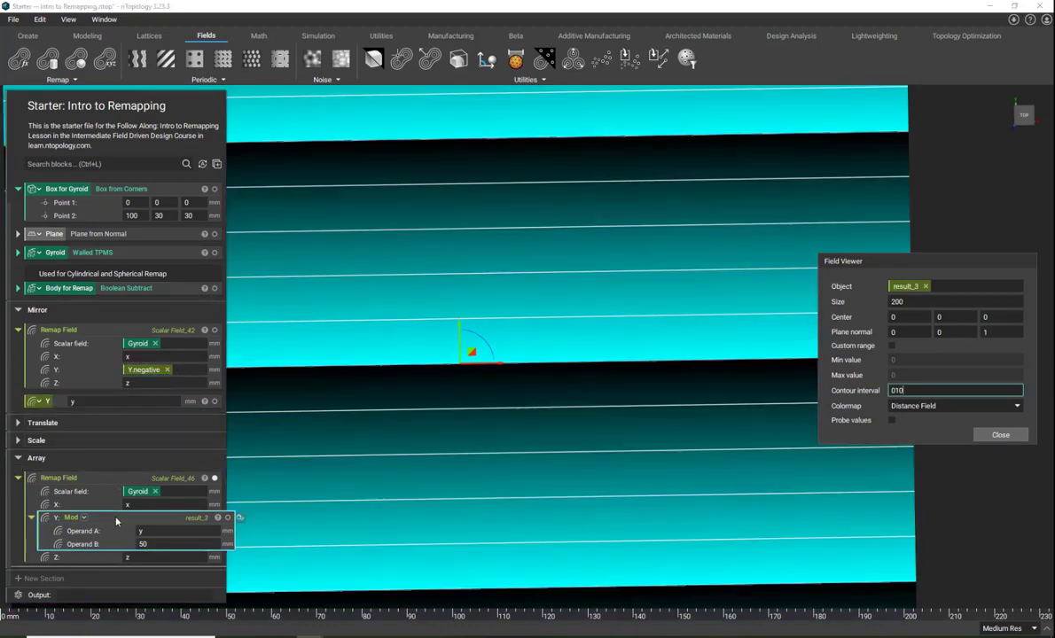
pyautogui.scroll(-5, 707, 236)
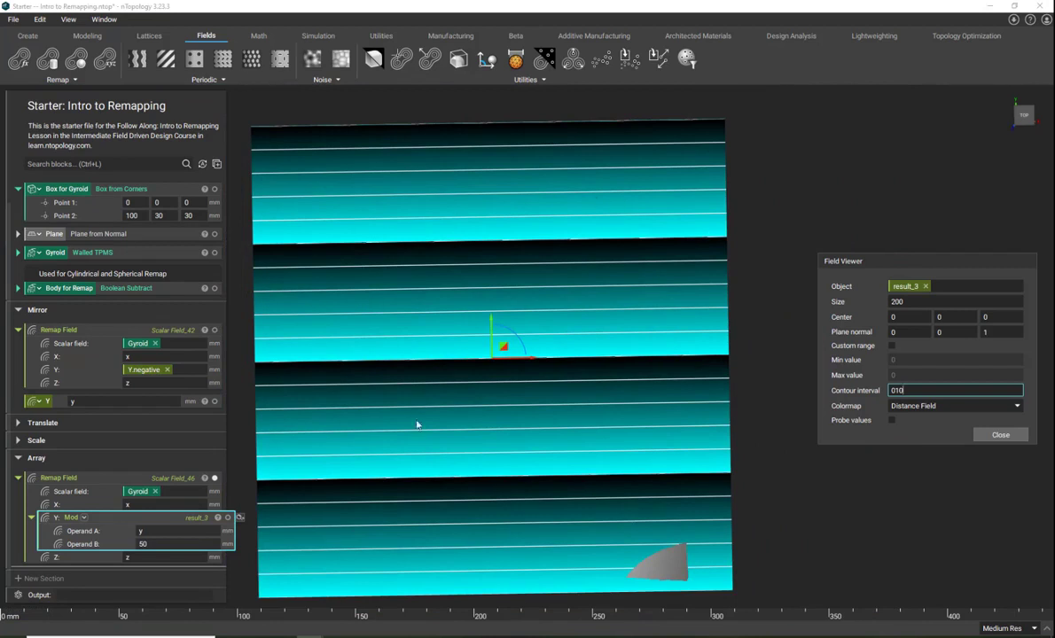
pyautogui.click(891, 420)
pyautogui.click(128, 479)
pyautogui.moveTo(452, 368); pyautogui.dragTo(638, 478, button='right')
pyautogui.moveTo(595, 407)
pyautogui.mouseDown(button='right')
pyautogui.moveTo(546, 460)
pyautogui.moveTo(588, 395)
pyautogui.mouseUp(button='right')
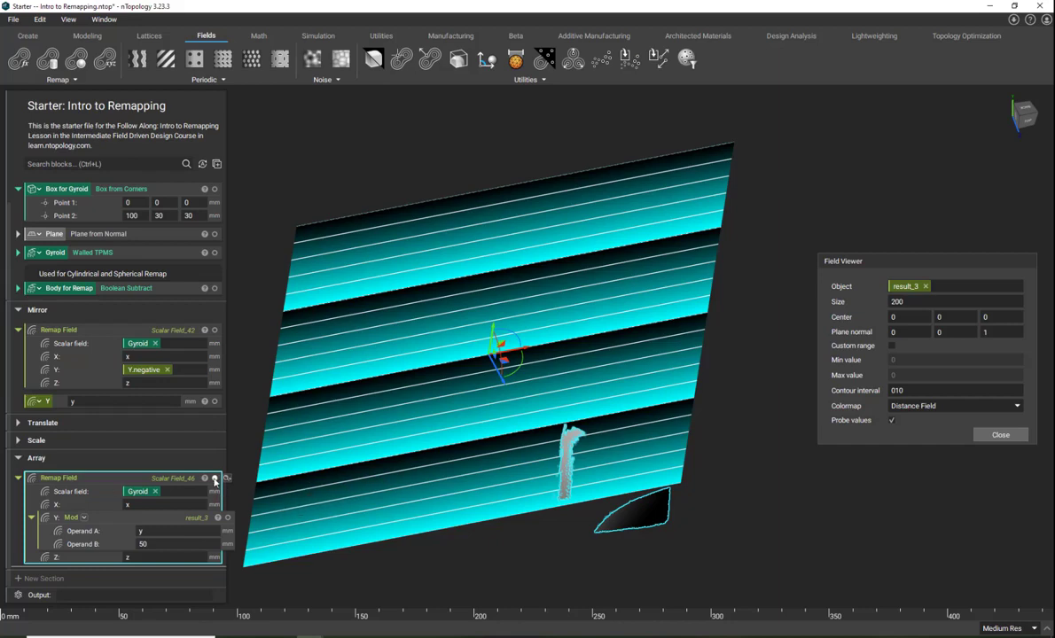
# Show the Array Remap Field in the field viewer and move the viewing plane's center to about X 34.5 and Z 20.2.
pyautogui.moveTo(595, 542); pyautogui.dragTo(539, 395, button='right')
pyautogui.click(1025, 117)
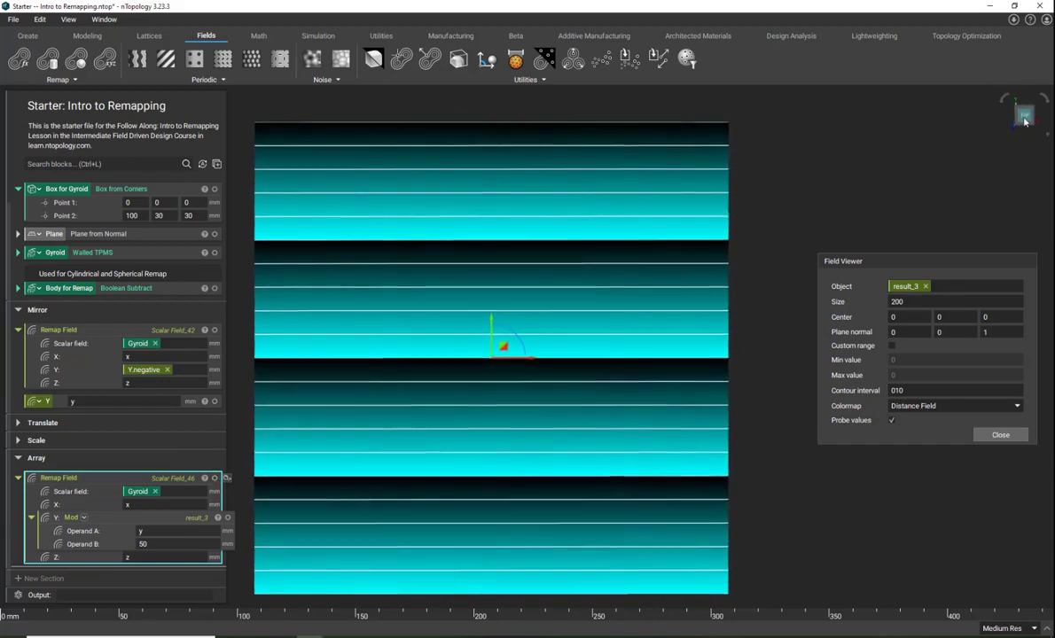
pyautogui.click(116, 478)
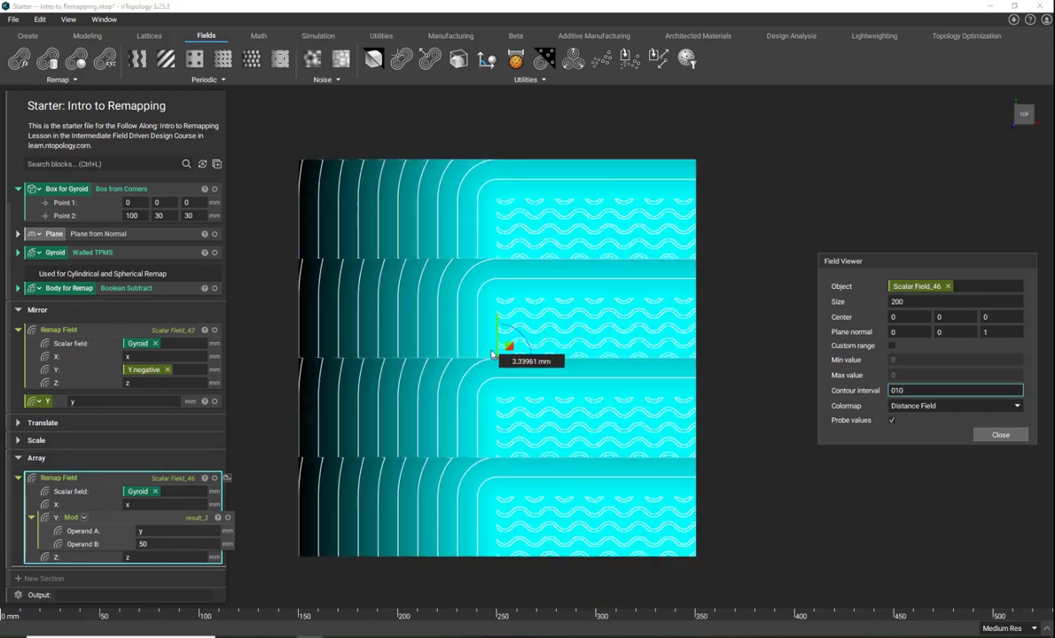
pyautogui.moveTo(524, 361); pyautogui.dragTo(592, 360)
pyautogui.moveTo(562, 398); pyautogui.dragTo(655, 422, button='right')
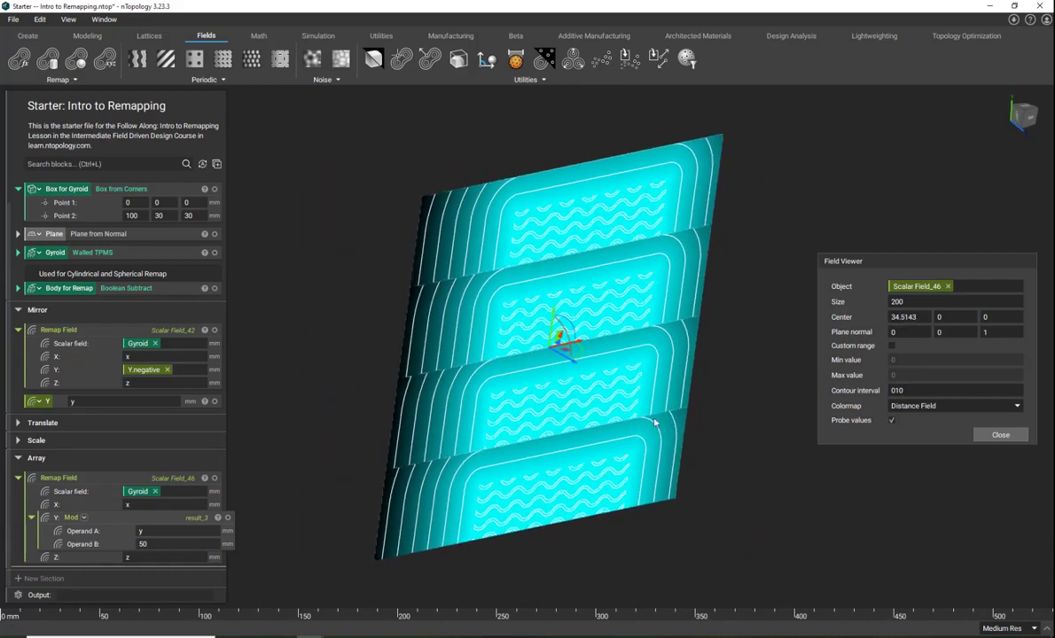
pyautogui.moveTo(572, 354)
pyautogui.mouseDown()
pyautogui.moveTo(598, 390)
pyautogui.moveTo(591, 443)
pyautogui.moveTo(598, 374)
pyautogui.mouseUp()
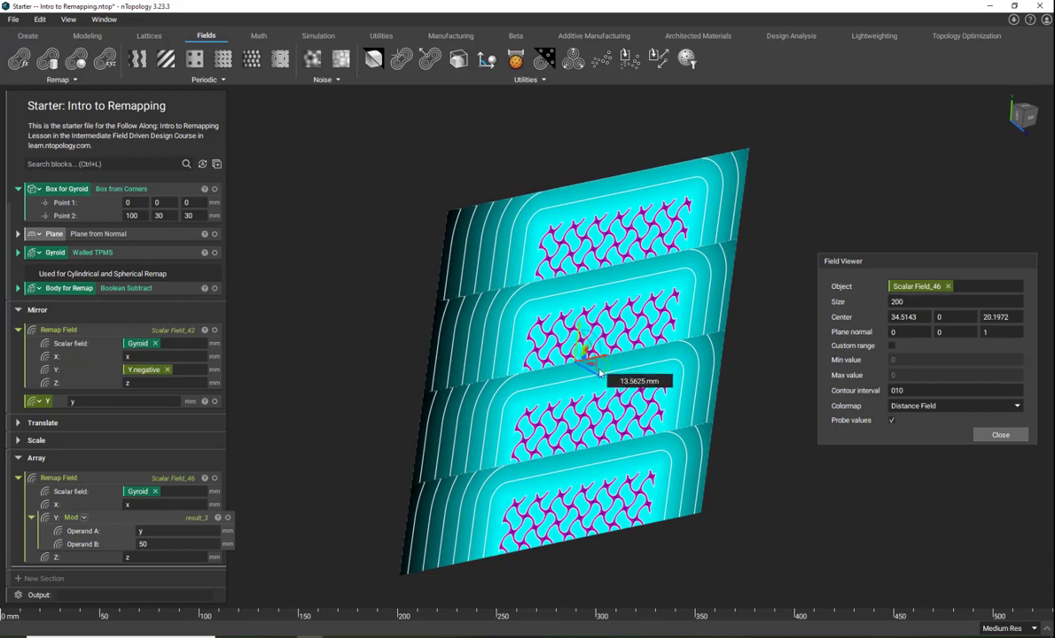
pyautogui.scroll(3, 598, 374)
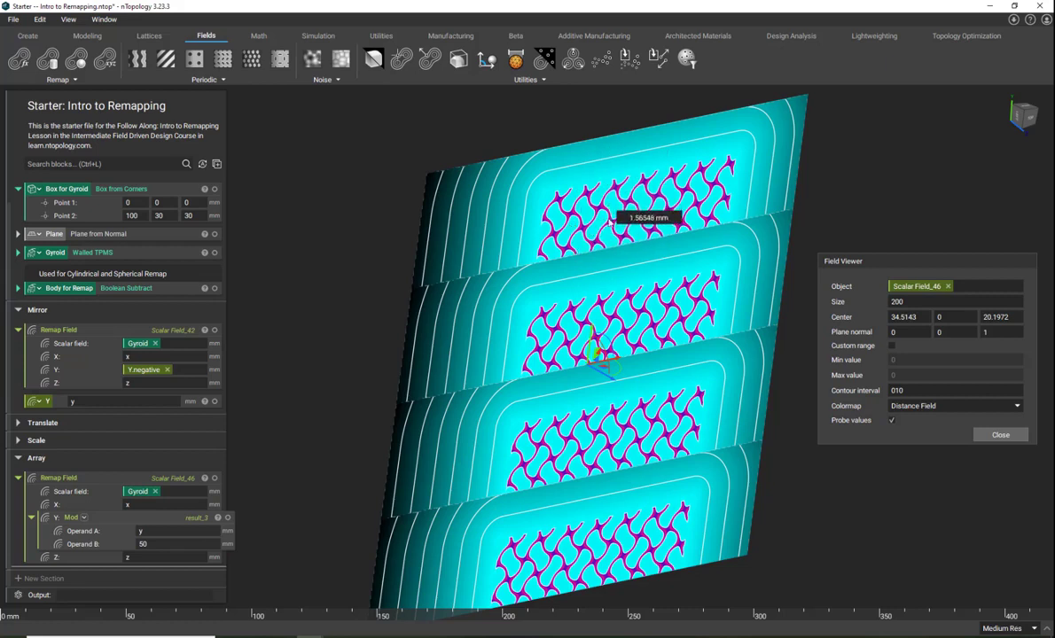
# Check the Box for Gyroid's corner points and the original Gyroid against the arrayed field.
pyautogui.click(104, 198)
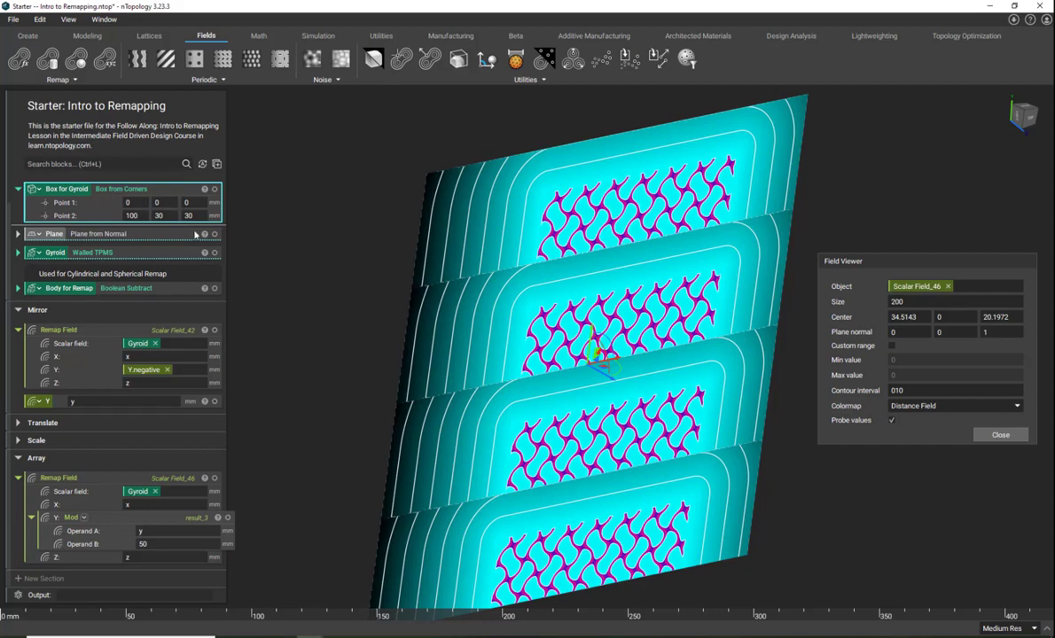
pyautogui.click(214, 253)
pyautogui.click(215, 254)
pyautogui.moveTo(391, 383); pyautogui.dragTo(323, 299, button='right')
pyautogui.press('s')
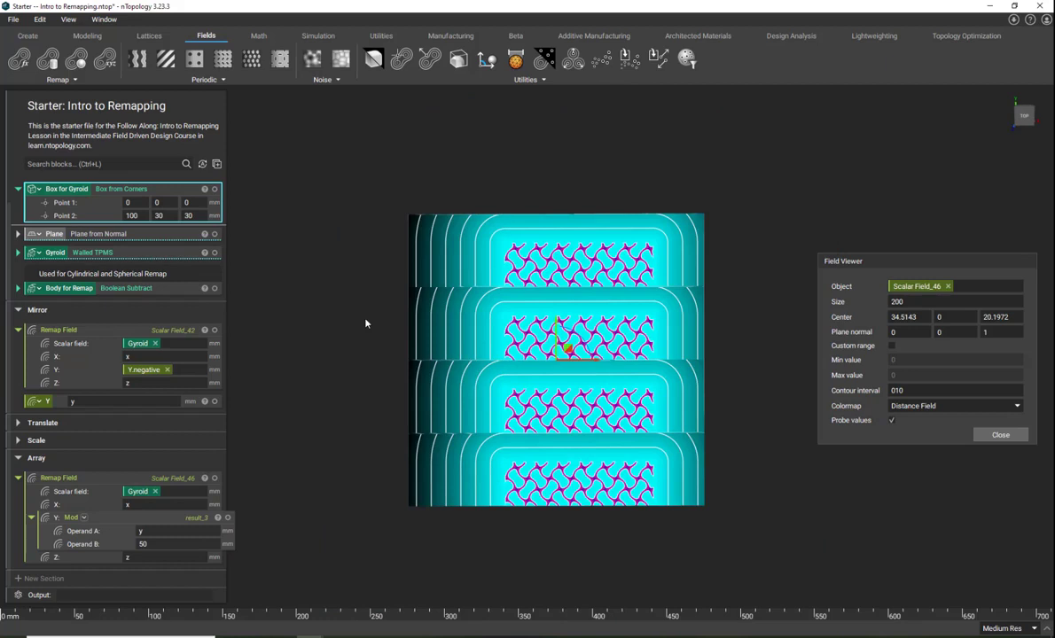
# Add a Set Field Bounding Box block to the Array section and use the Remap Field as its scalar field.
pyautogui.click(124, 164)
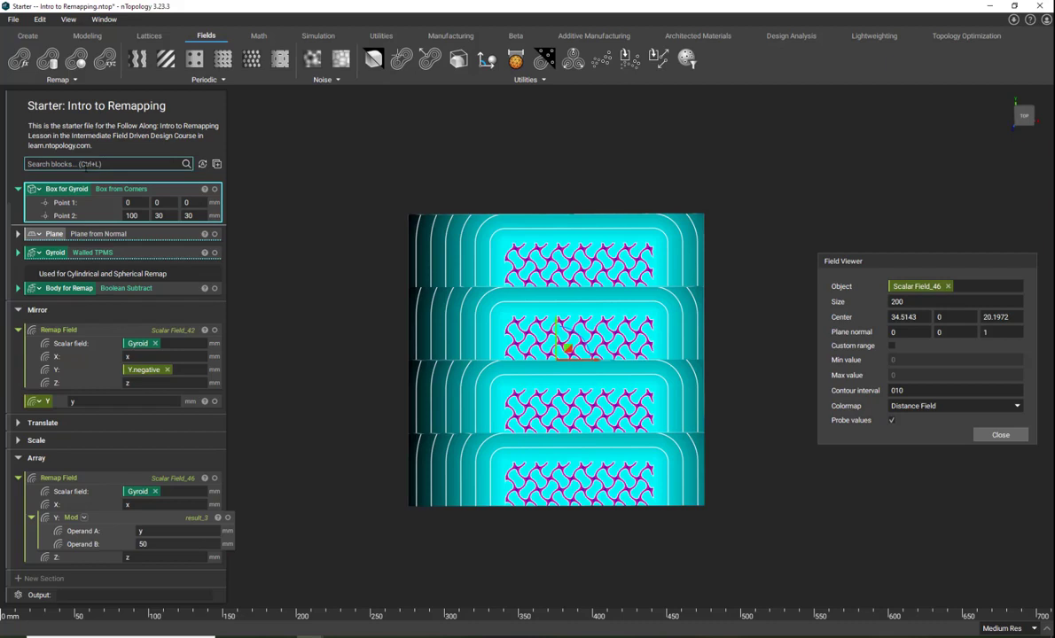
pyautogui.write('set')
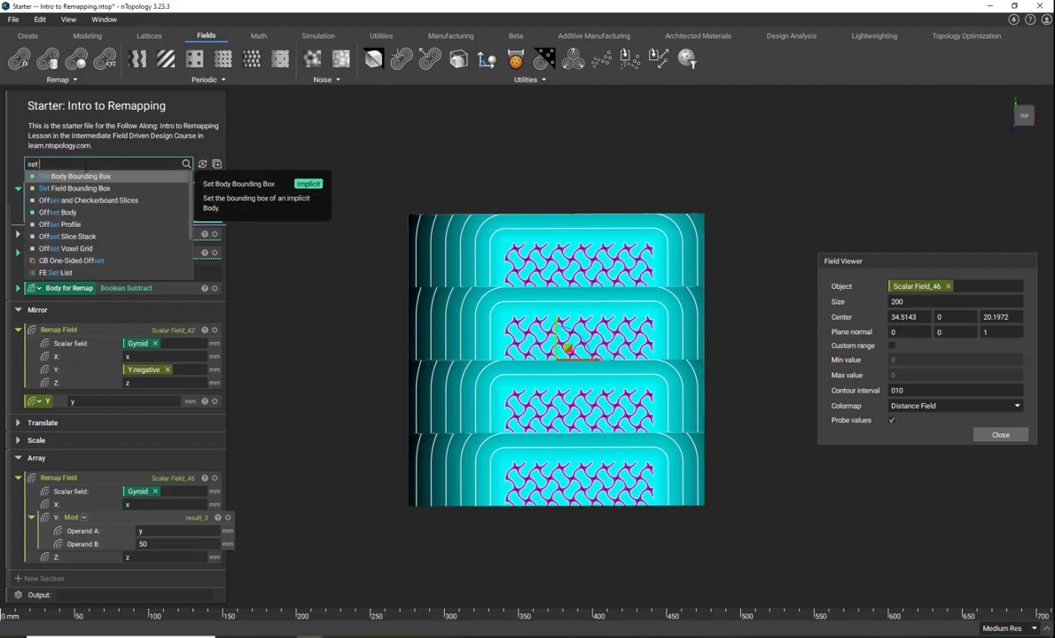
pyautogui.click(136, 189)
pyautogui.moveTo(97, 298); pyautogui.dragTo(102, 513)
pyautogui.scroll(-1, 159, 503)
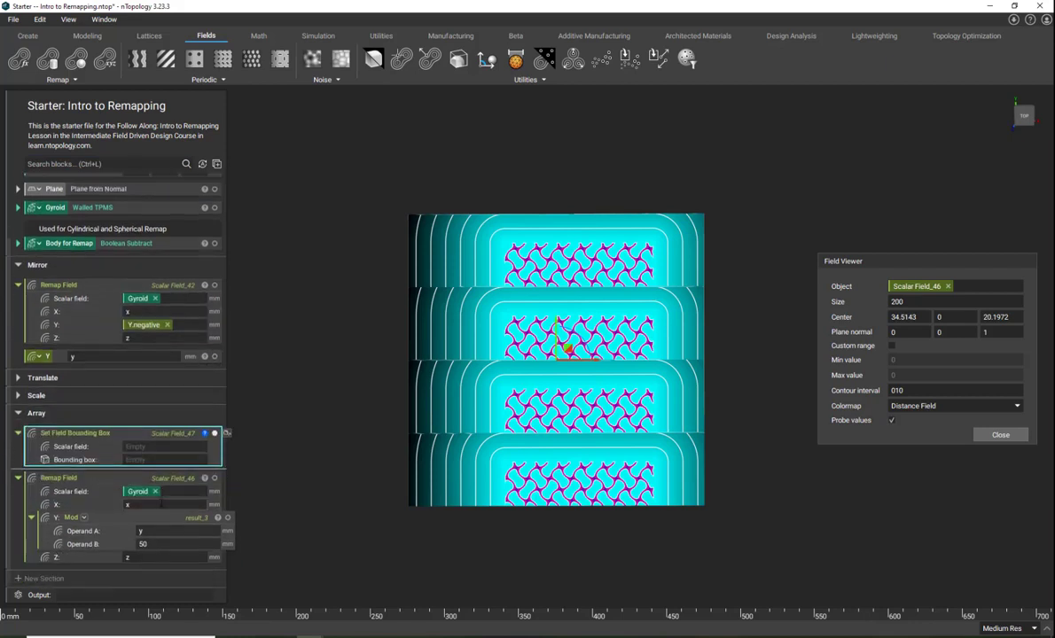
pyautogui.click(60, 480)
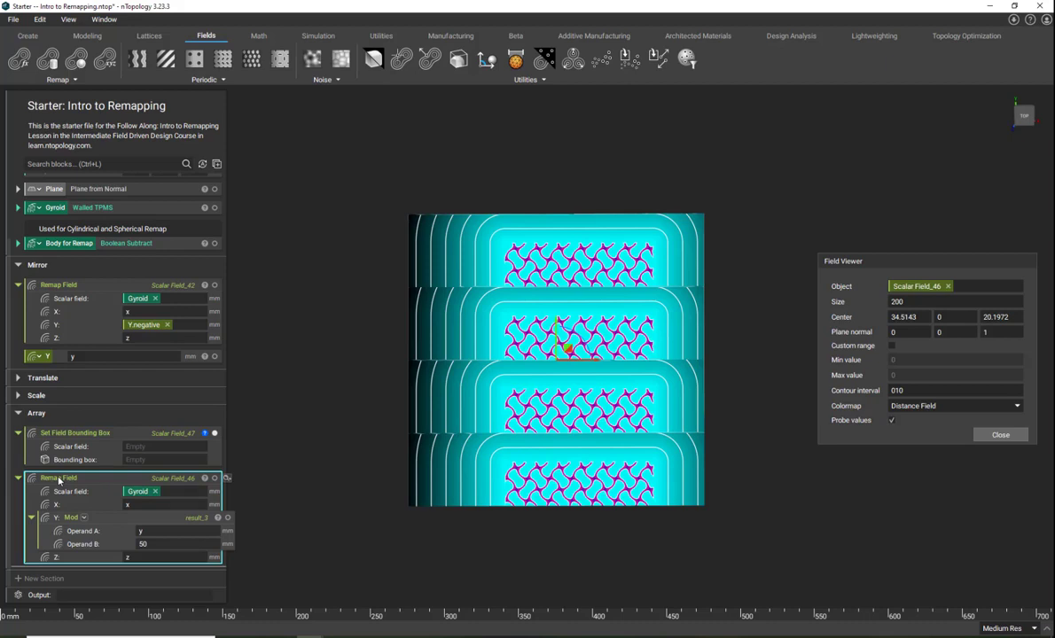
pyautogui.moveTo(62, 480); pyautogui.dragTo(151, 463)
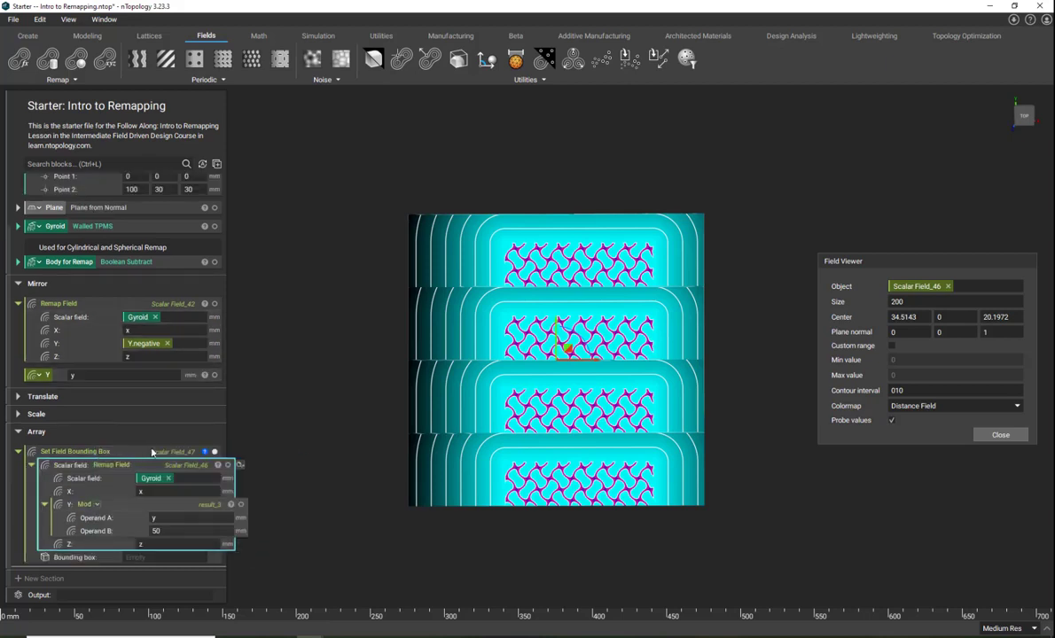
# Insert a Bounding Box block as the Set Field Bounding Box's bounding box input and inspect its extents in the model.
pyautogui.click(158, 557)
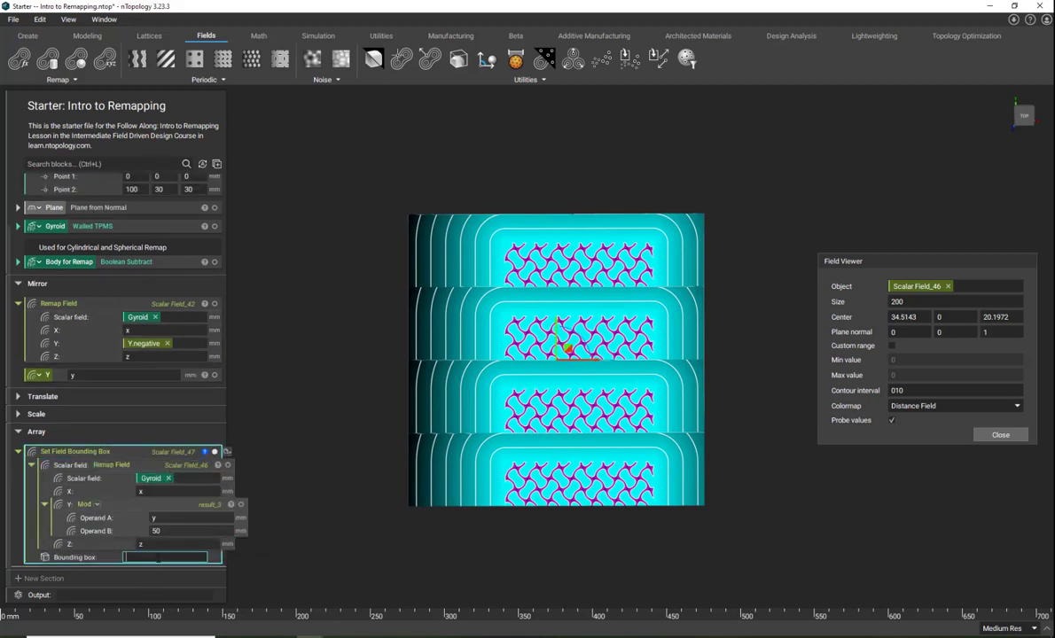
pyautogui.write('bound')
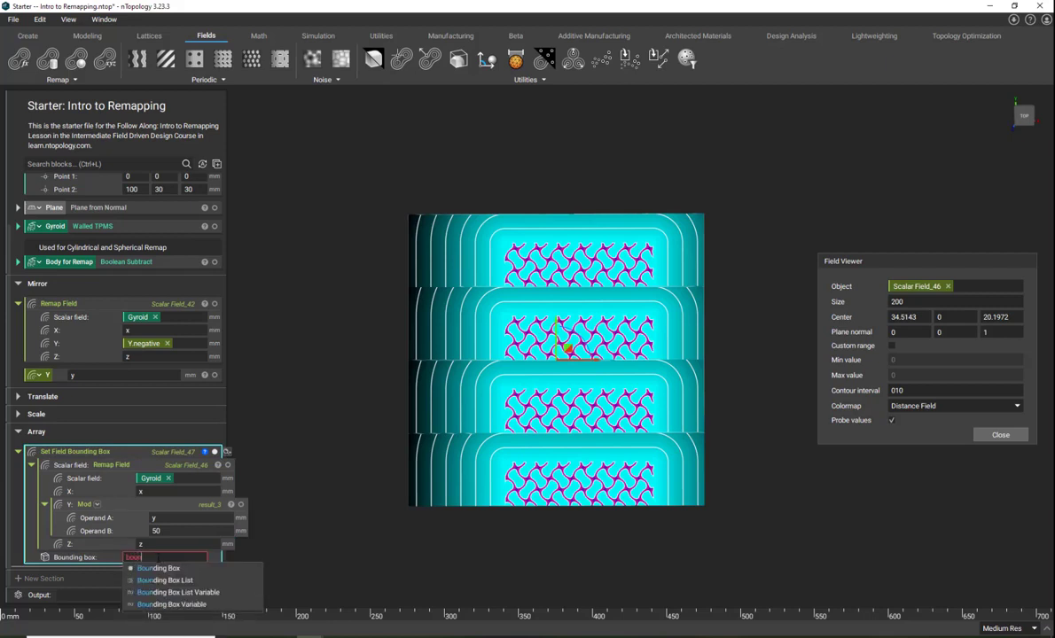
pyautogui.click(153, 568)
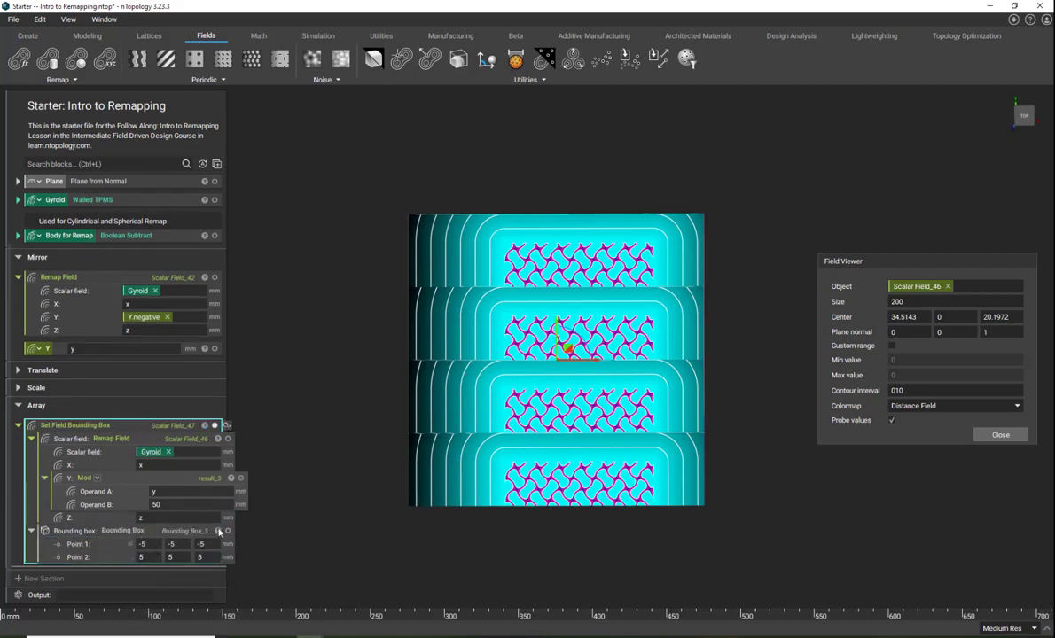
pyautogui.click(185, 533)
pyautogui.moveTo(447, 380); pyautogui.dragTo(410, 394, button='right')
pyautogui.scroll(10, 572, 376)
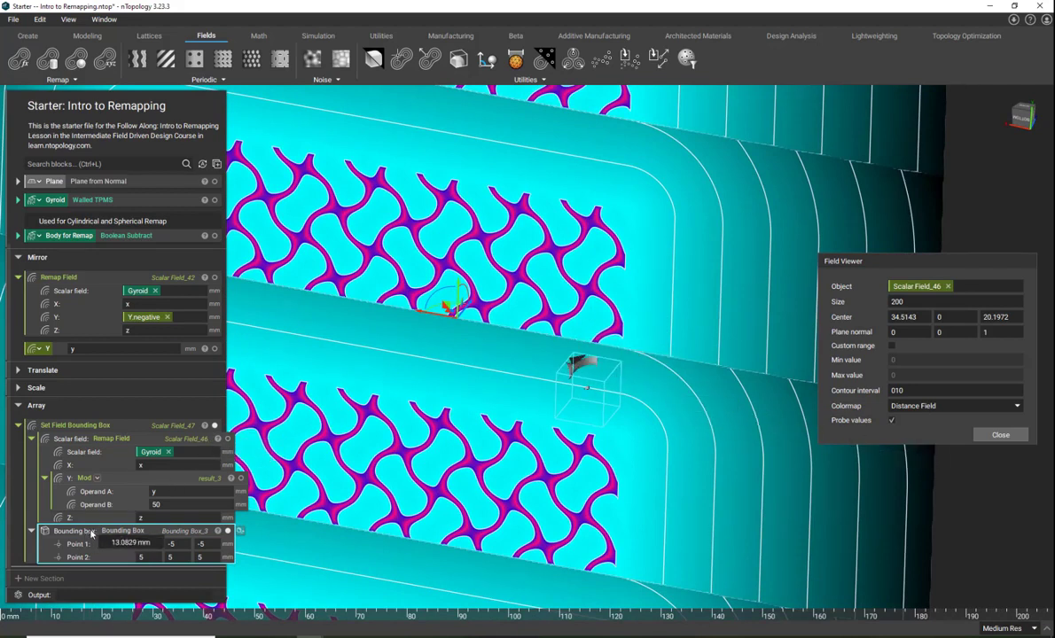
# Set the bounding box's Point 1 to 0, 0, 0 mm.
pyautogui.click(142, 545)
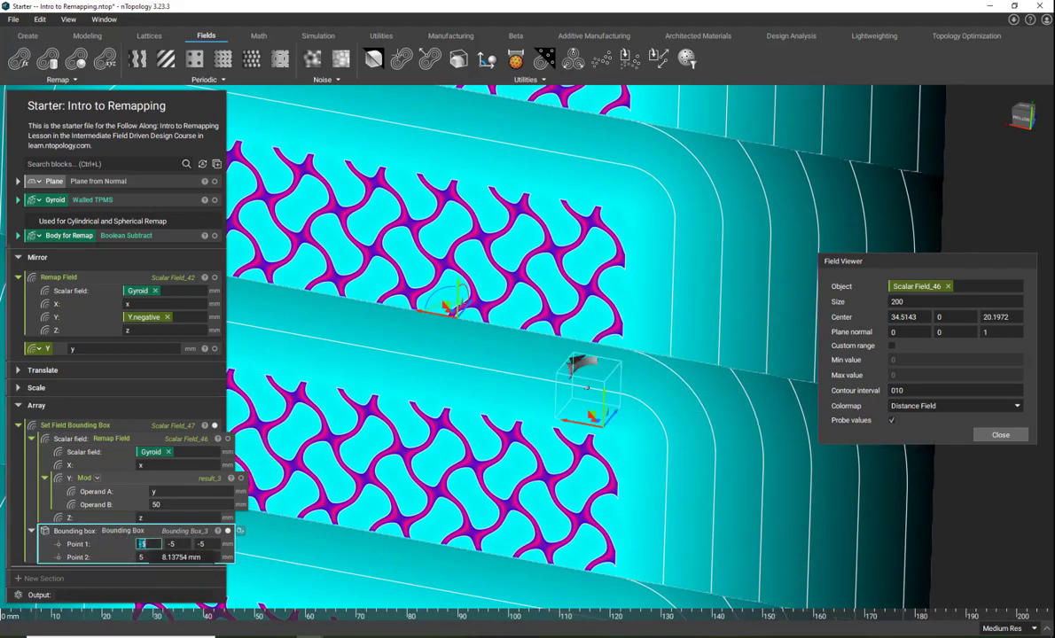
pyautogui.write('0')
pyautogui.press('Tab')
pyautogui.write('0')
pyautogui.press('Tab')
pyautogui.write('0')
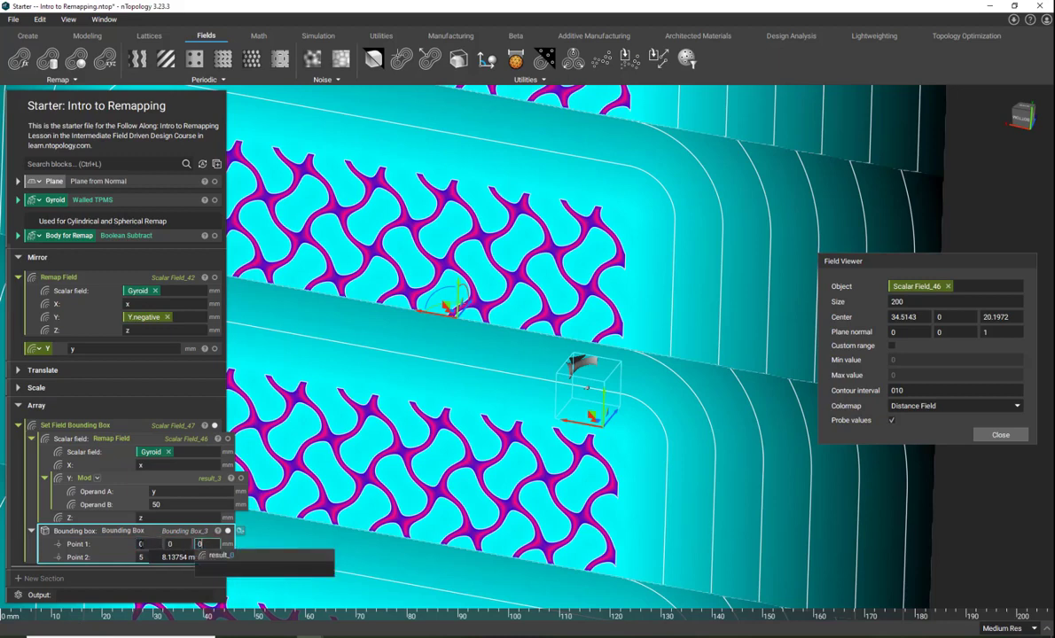
pyautogui.press('Return')
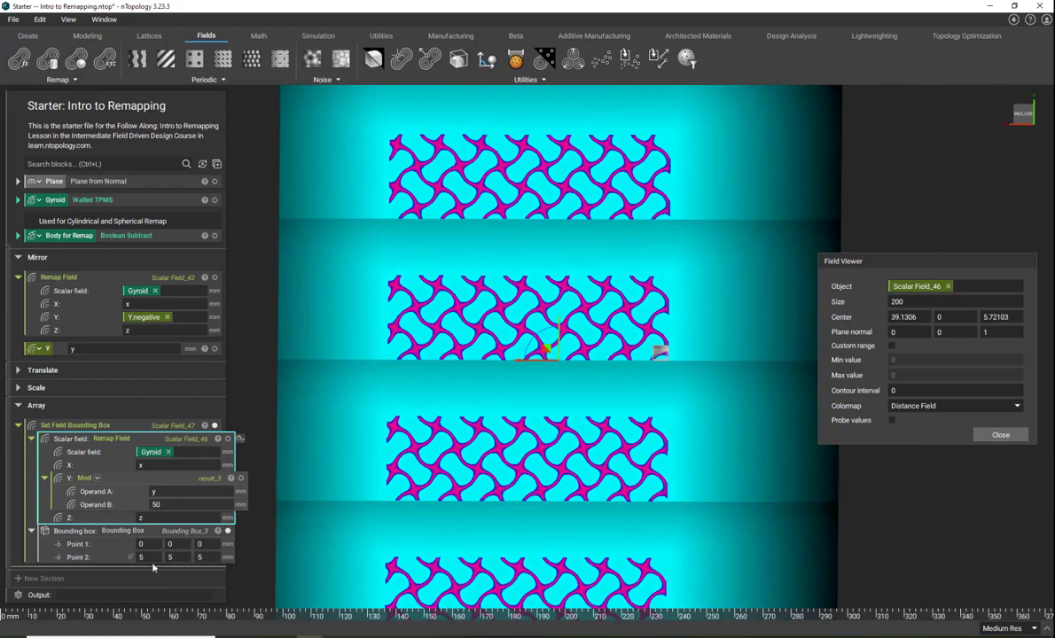
# Set the bounding box's Point 2 to 100, 199, 30 mm.
pyautogui.click(140, 557)
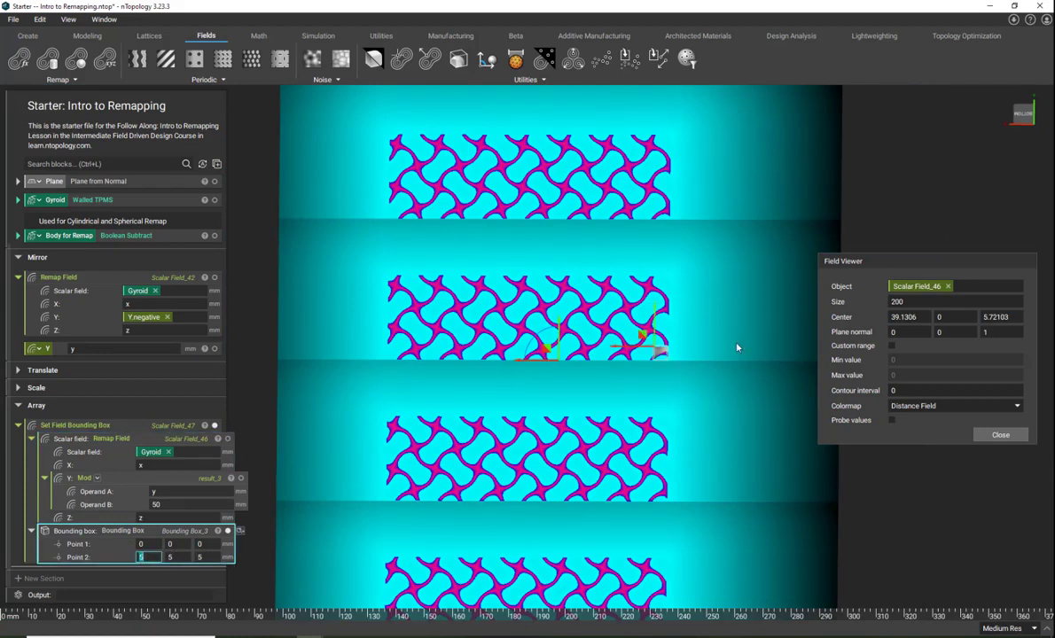
pyautogui.write('100')
pyautogui.press('Tab')
pyautogui.scroll(-2, 532, 350)
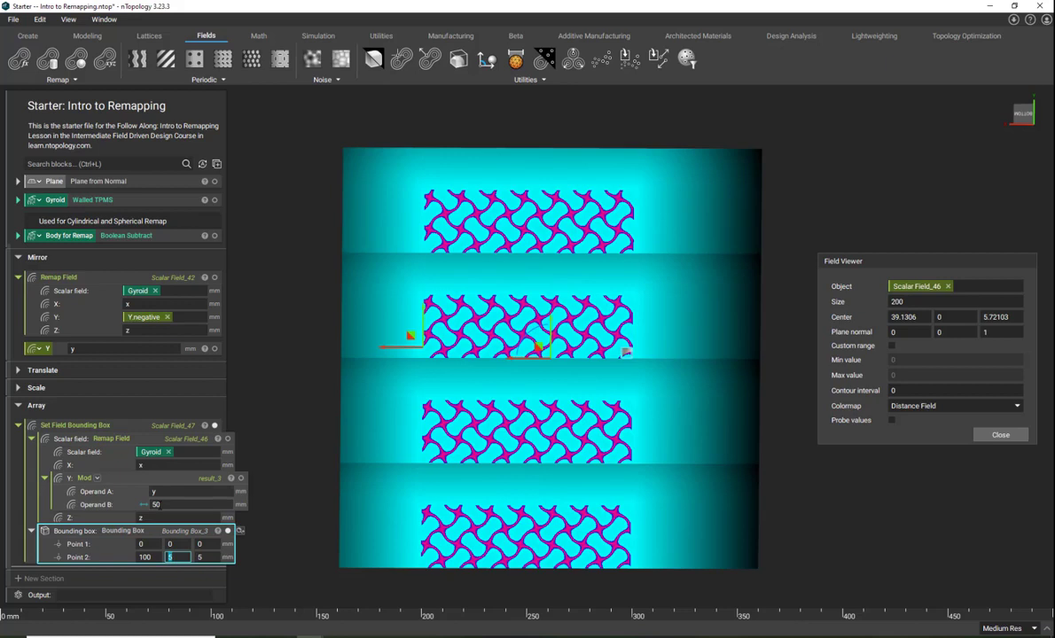
pyautogui.write('199')
pyautogui.press('Tab')
pyautogui.write('30')
pyautogui.press('Return')
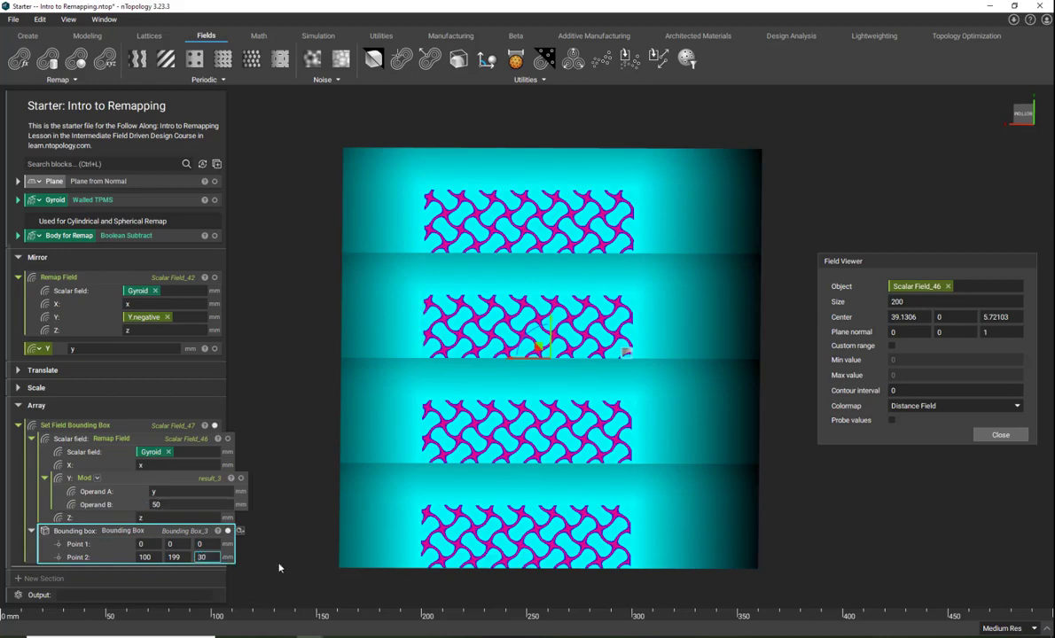
# Close the field viewer and examine the arrayed gyroids together with their bounding box.
pyautogui.moveTo(477, 362); pyautogui.dragTo(631, 336, button='right')
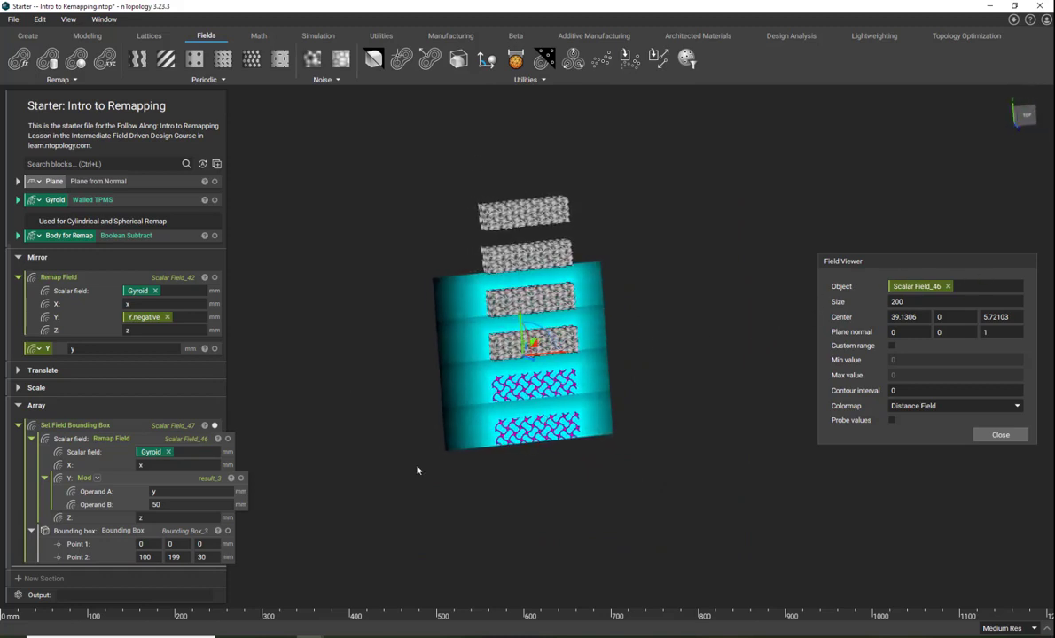
pyautogui.click(1000, 434)
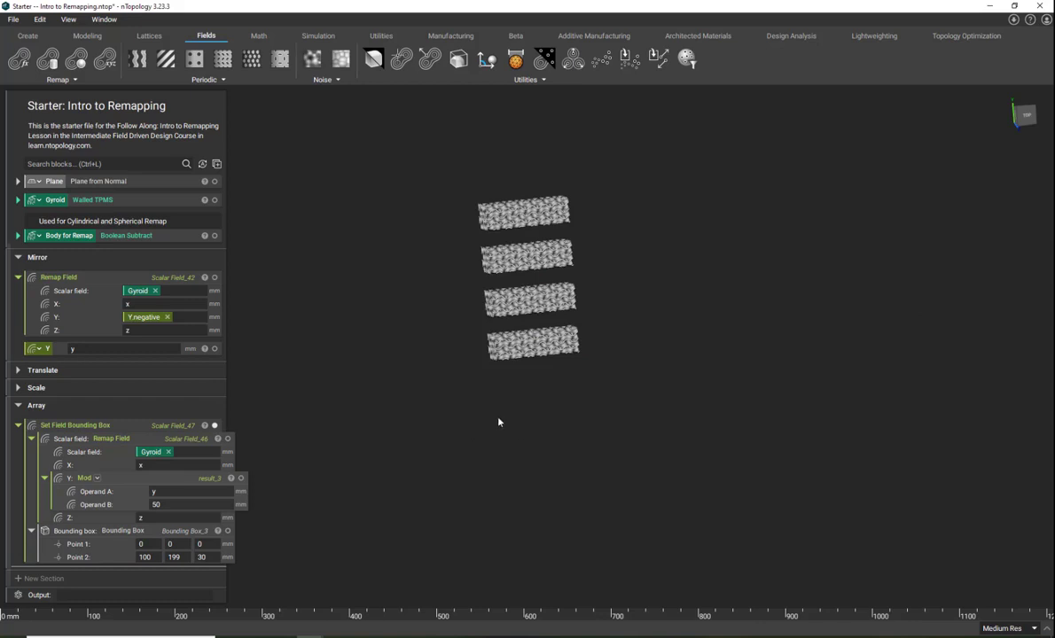
pyautogui.click(227, 531)
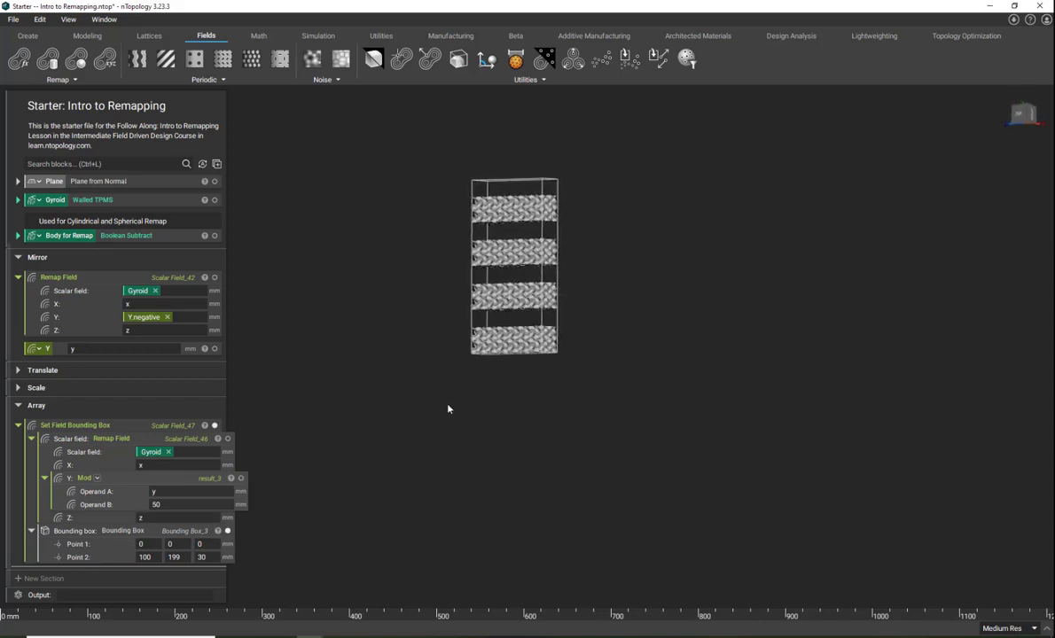
pyautogui.scroll(3, 501, 373)
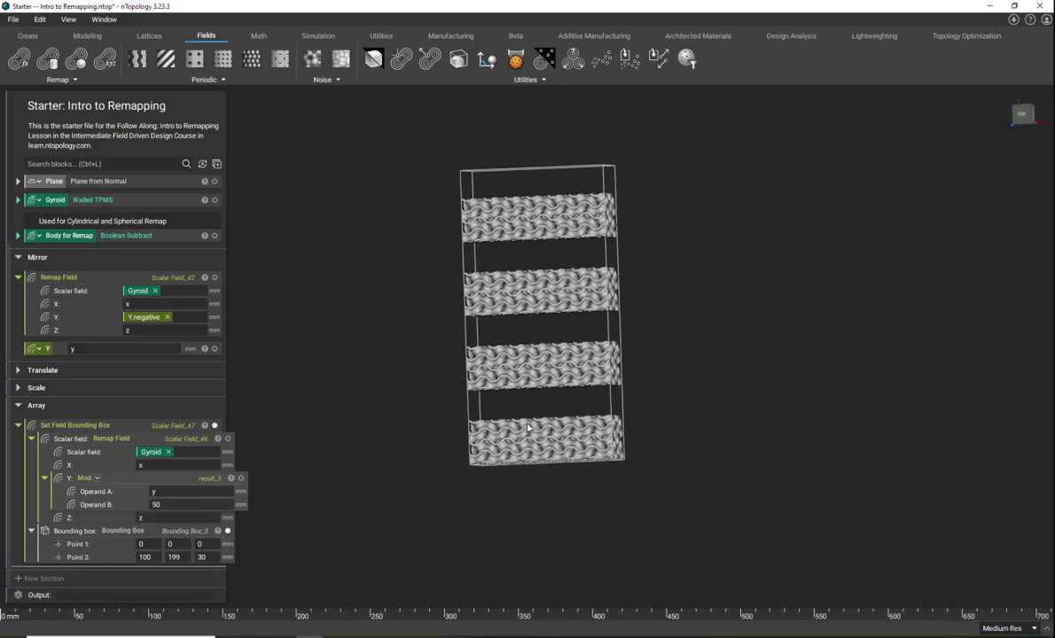
# Set the Y value of the bounding box's Point 2 to 150 mm and inspect the array's upper end.
pyautogui.doubleClick(174, 557)
pyautogui.write('150')
pyautogui.press('Return')
pyautogui.moveTo(572, 268); pyautogui.dragTo(582, 219, button='right')
pyautogui.scroll(3, 581, 217)
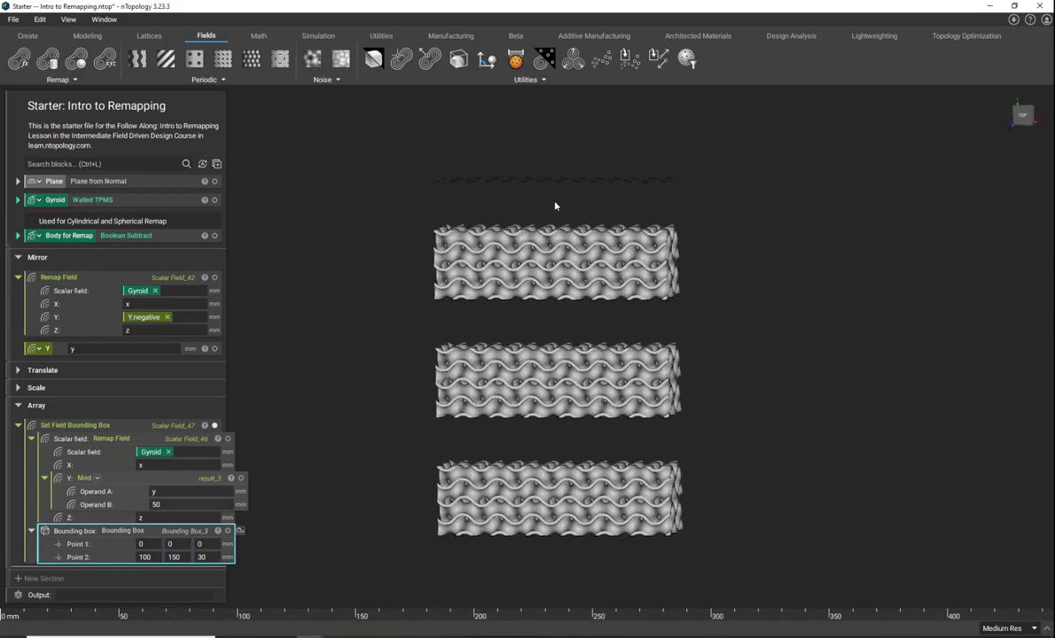
pyautogui.moveTo(532, 184); pyautogui.dragTo(529, 142, button='right')
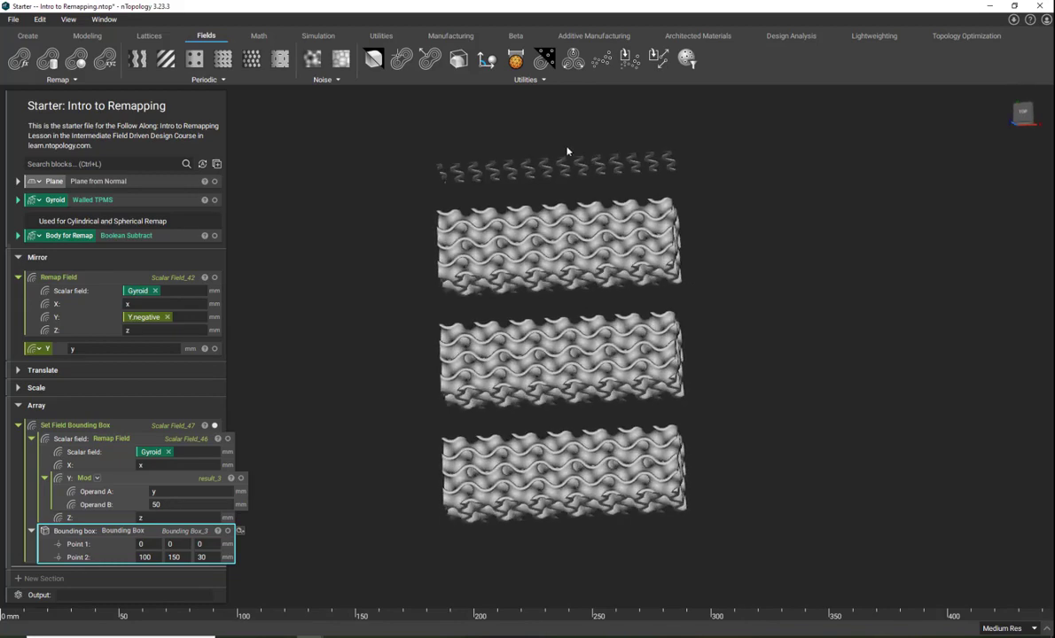
pyautogui.moveTo(577, 168); pyautogui.dragTo(621, 241, button='right')
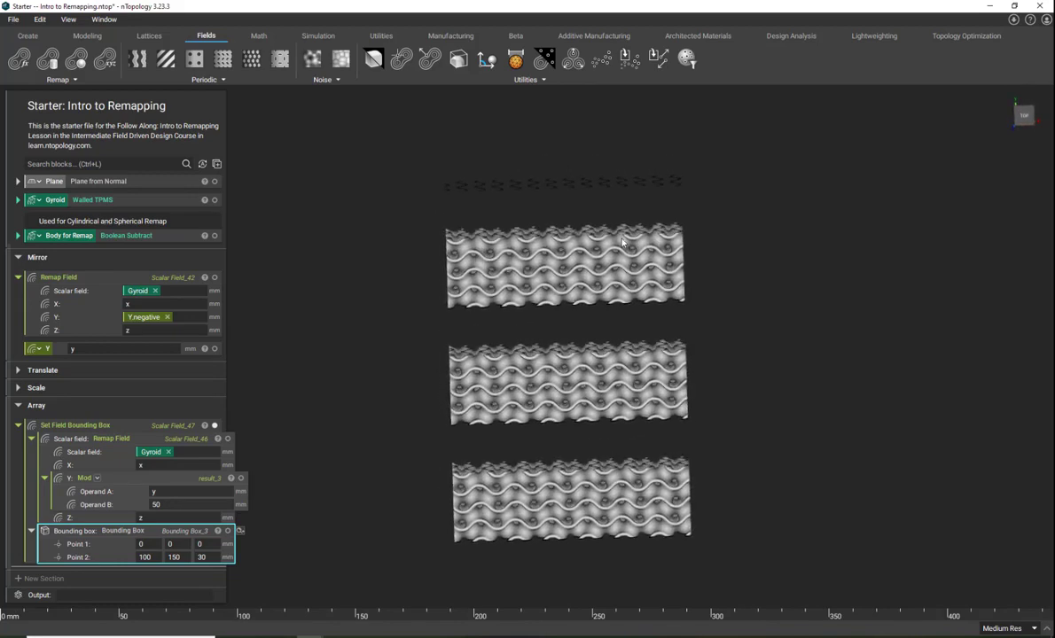
pyautogui.scroll(1, 621, 242)
# Show the bounding box, stretch its Point 2 along Y to about 182 mm, and view the resulting array from an angle.
pyautogui.click(228, 531)
pyautogui.scroll(-1, 529, 332)
pyautogui.click(168, 556)
pyautogui.moveTo(649, 173); pyautogui.dragTo(647, 114)
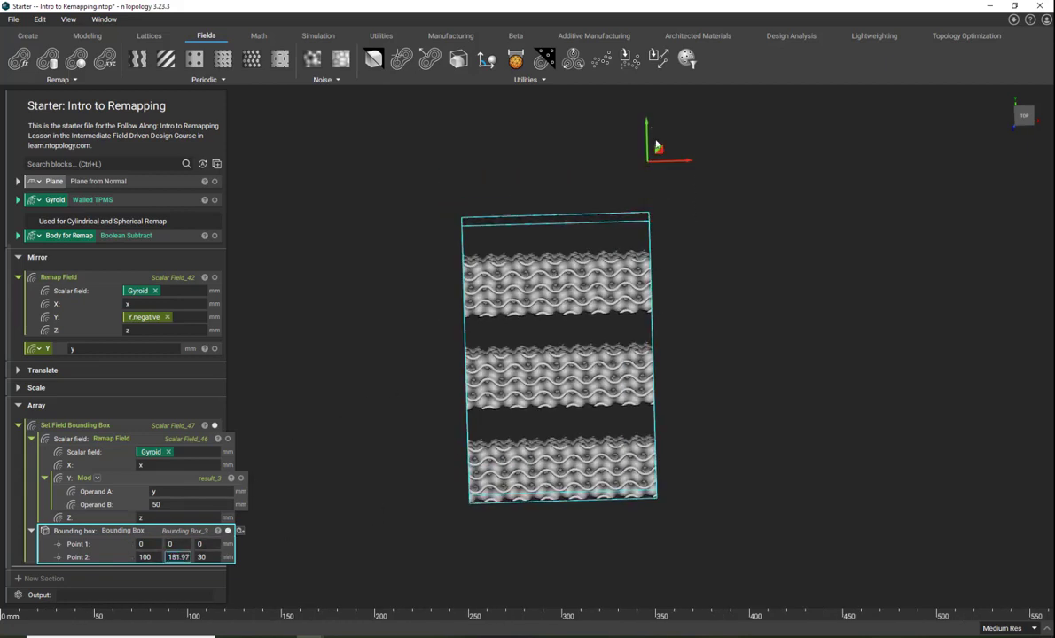
pyautogui.click(756, 316)
pyautogui.moveTo(725, 299); pyautogui.dragTo(683, 230, button='right')
pyautogui.moveTo(653, 270); pyautogui.dragTo(737, 296, button='right')
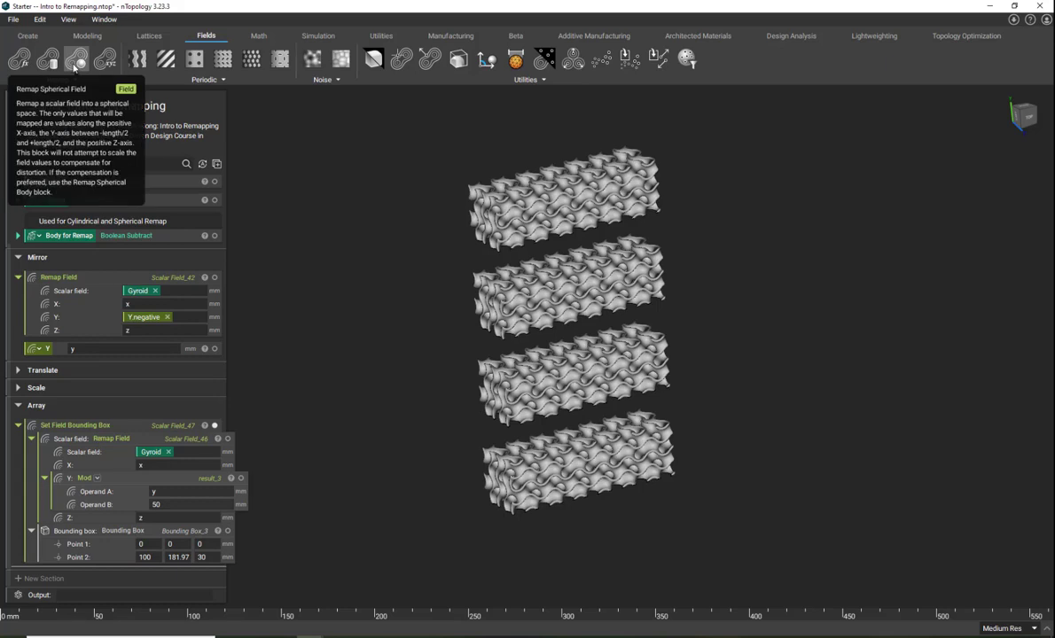
# Add a new section named "Cylindrical and Spherical Field" and collapse the Array and Mirror sections.
pyautogui.click(18, 405)
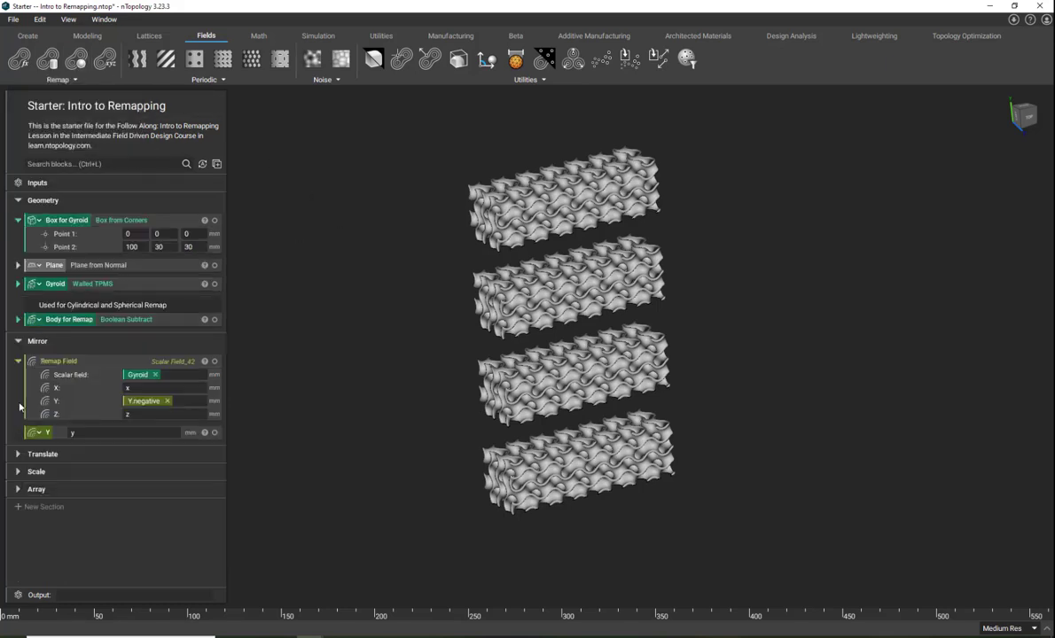
pyautogui.click(43, 506)
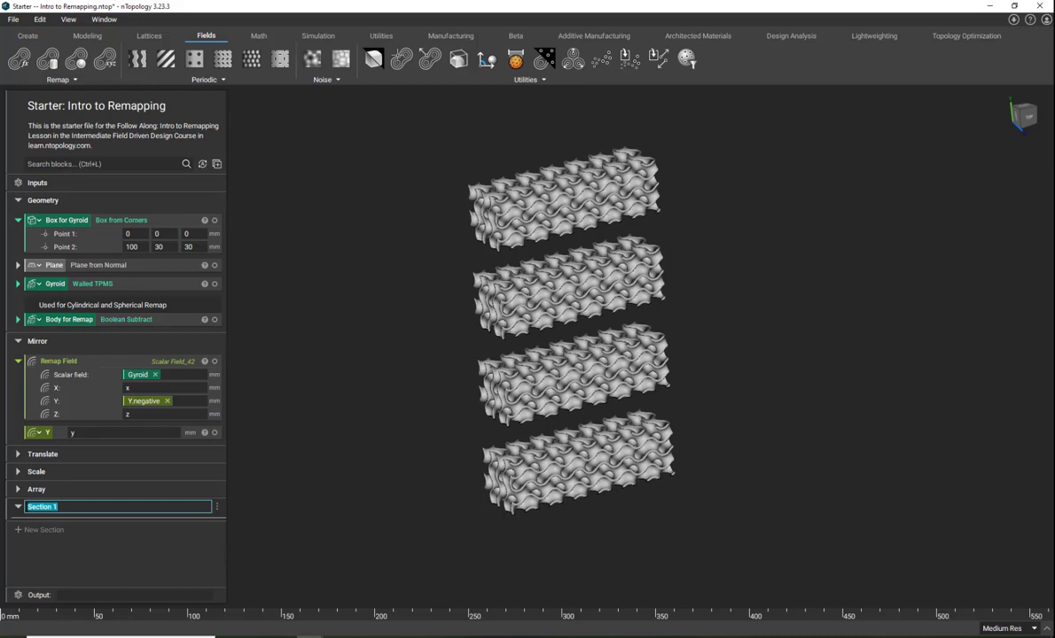
pyautogui.write('Cylindrical and Spherical Field')
pyautogui.press('Return')
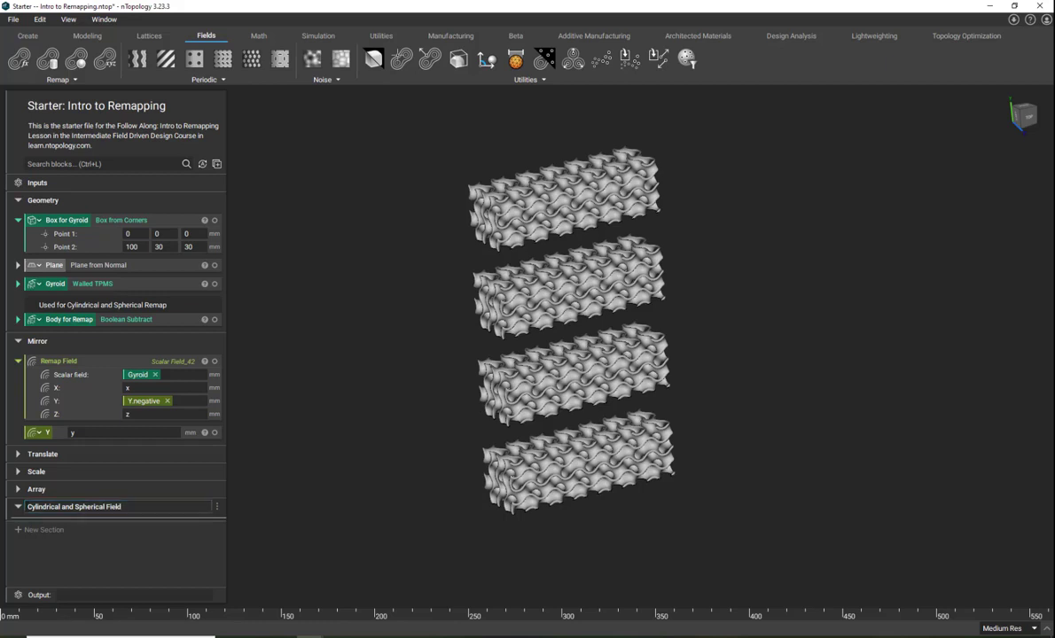
pyautogui.click(18, 341)
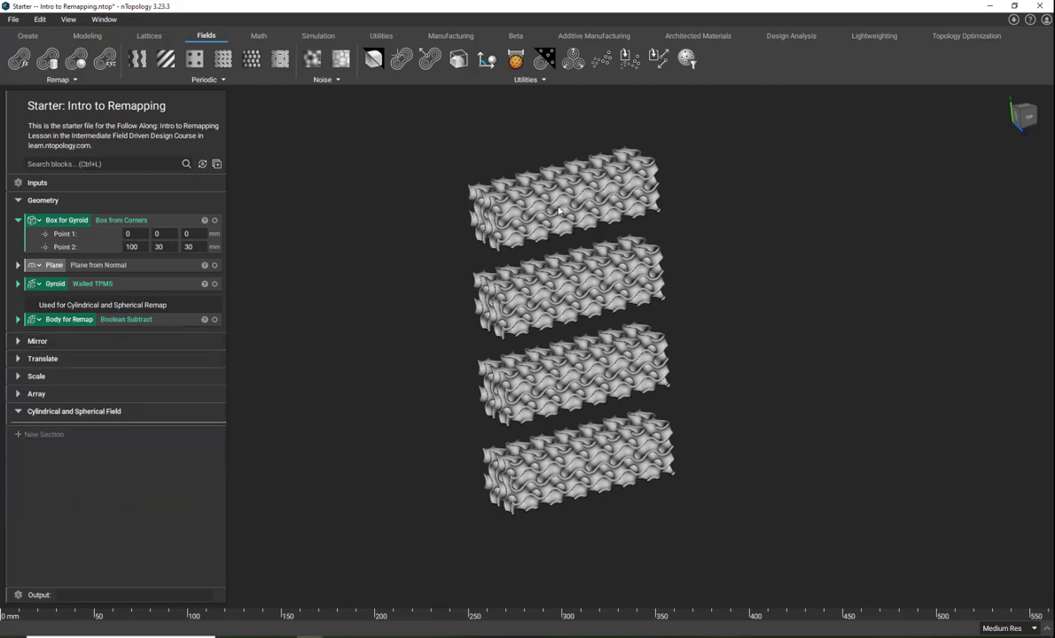
# Isolate the Body for Remap block, fit it to the view and examine its shape from an angle.
pyautogui.click(71, 320)
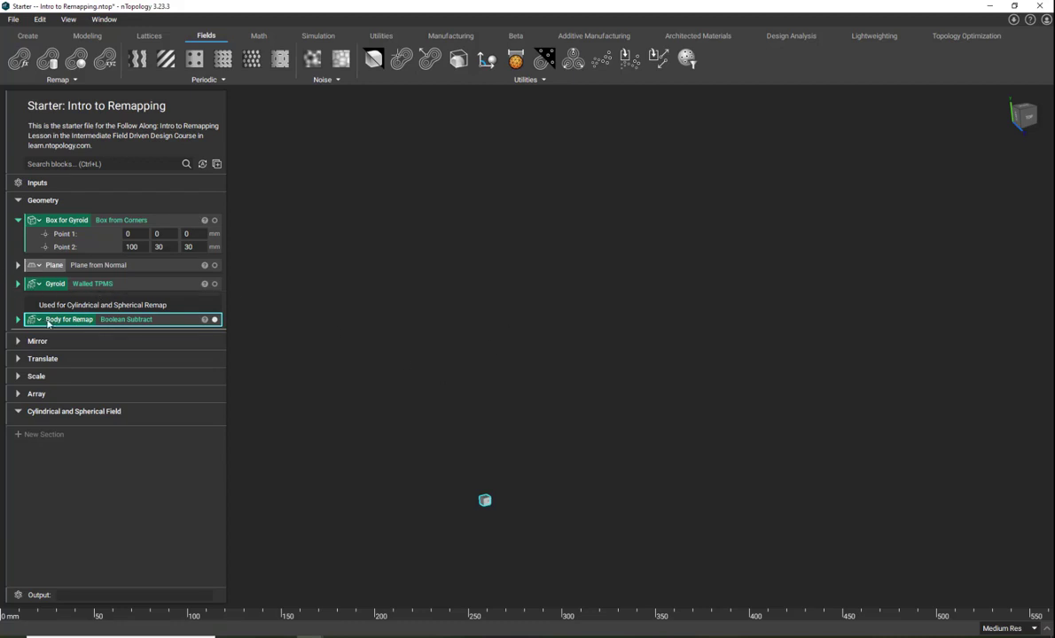
pyautogui.press('f')
pyautogui.moveTo(427, 359); pyautogui.dragTo(425, 264, button='right')
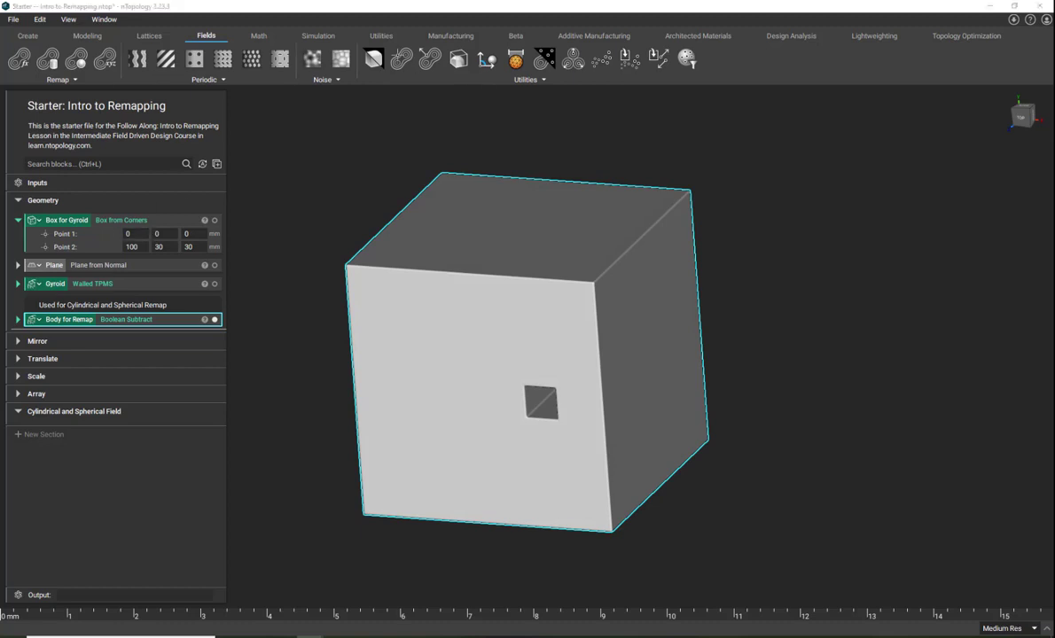
# Add a Remap Cylindrical Field block and a Remap Spherical Field block to the Cylindrical and Spherical Field section.
pyautogui.click(48, 424)
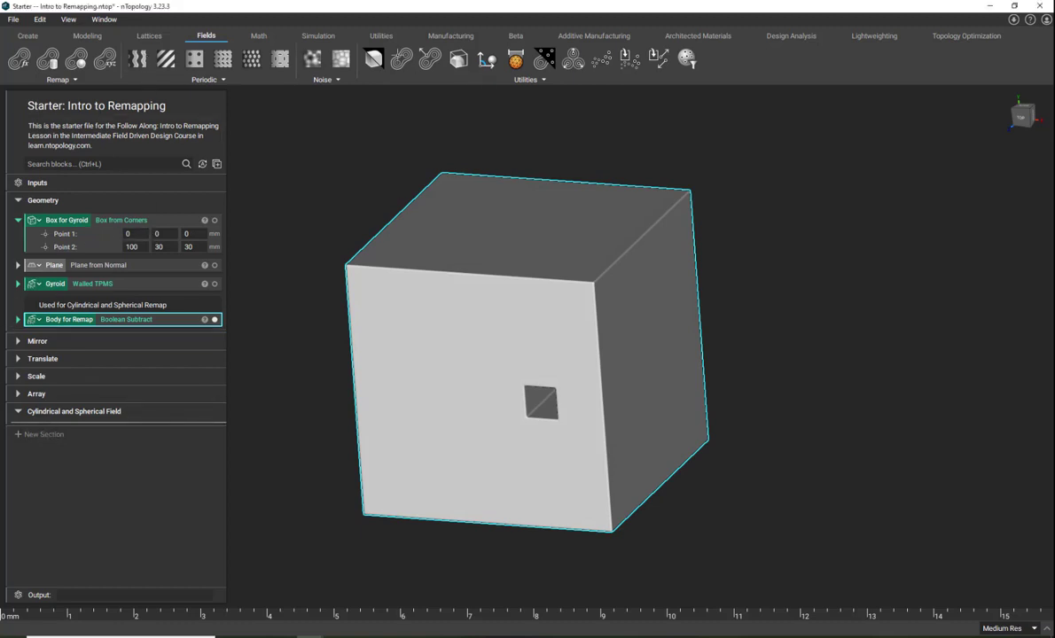
pyautogui.click(48, 59)
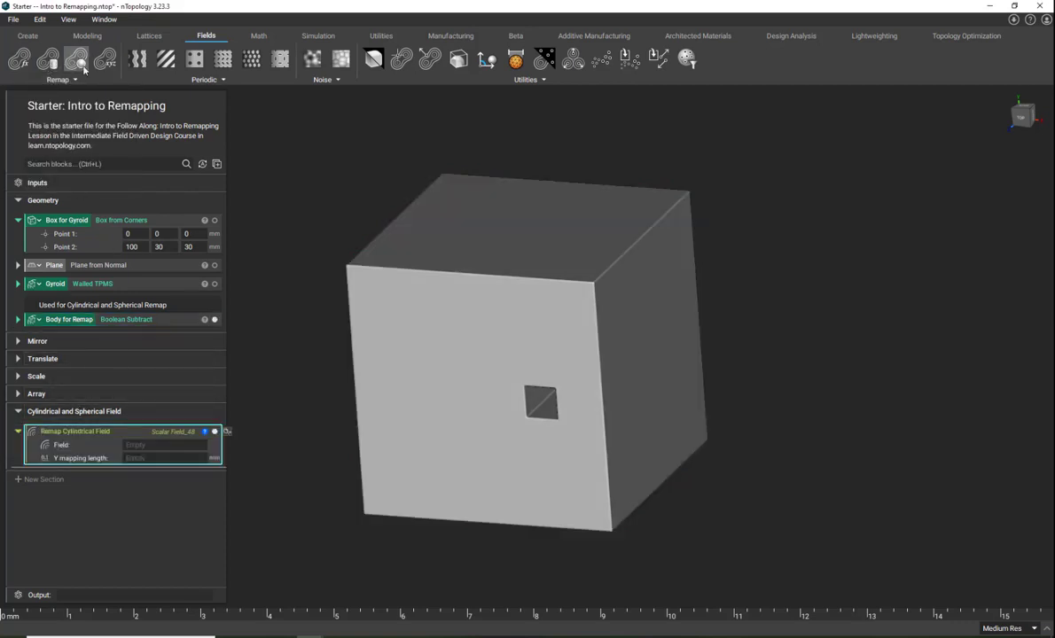
pyautogui.click(83, 67)
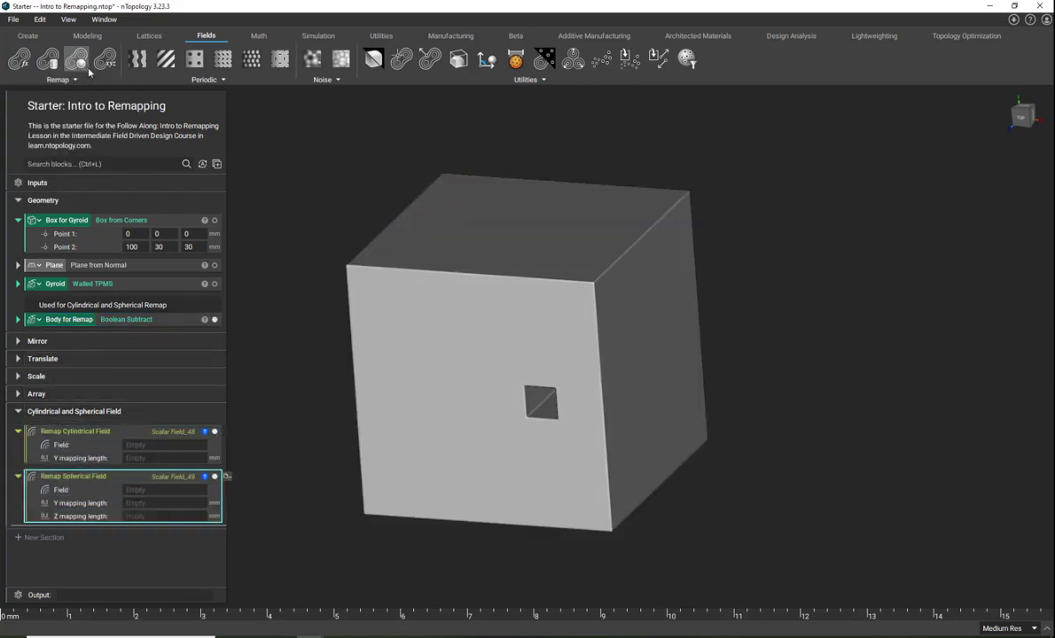
pyautogui.rightClick(55, 437)
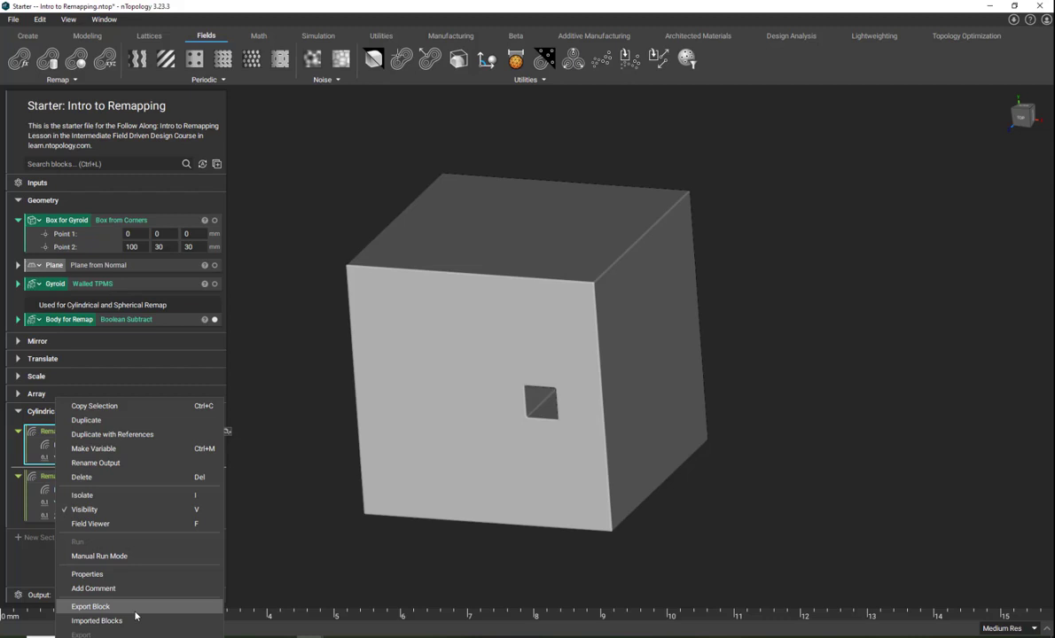
pyautogui.click(263, 554)
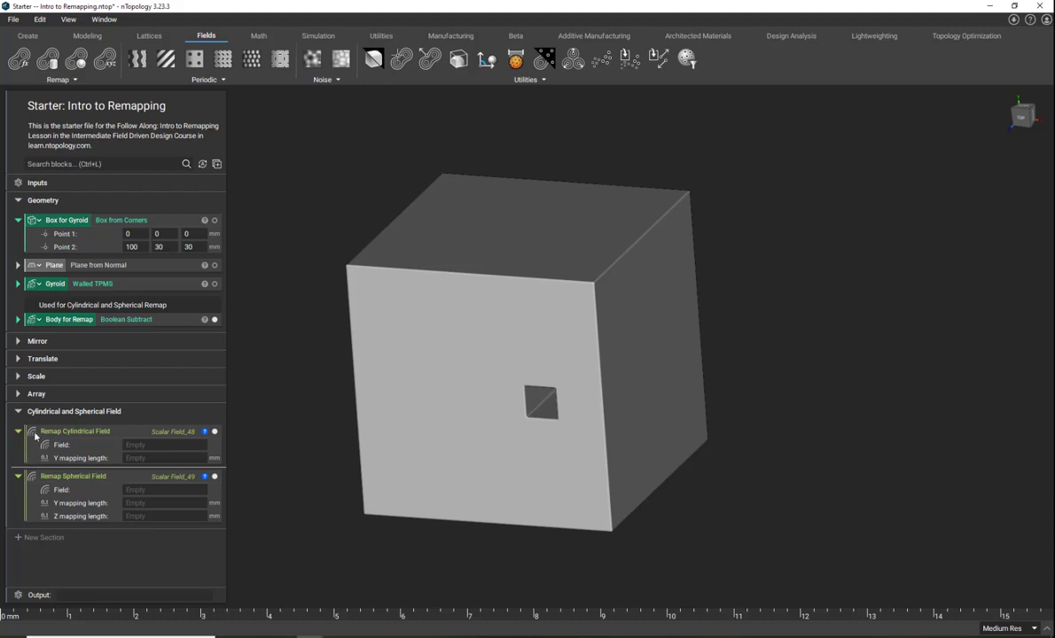
pyautogui.moveTo(293, 491); pyautogui.dragTo(316, 488, button='right')
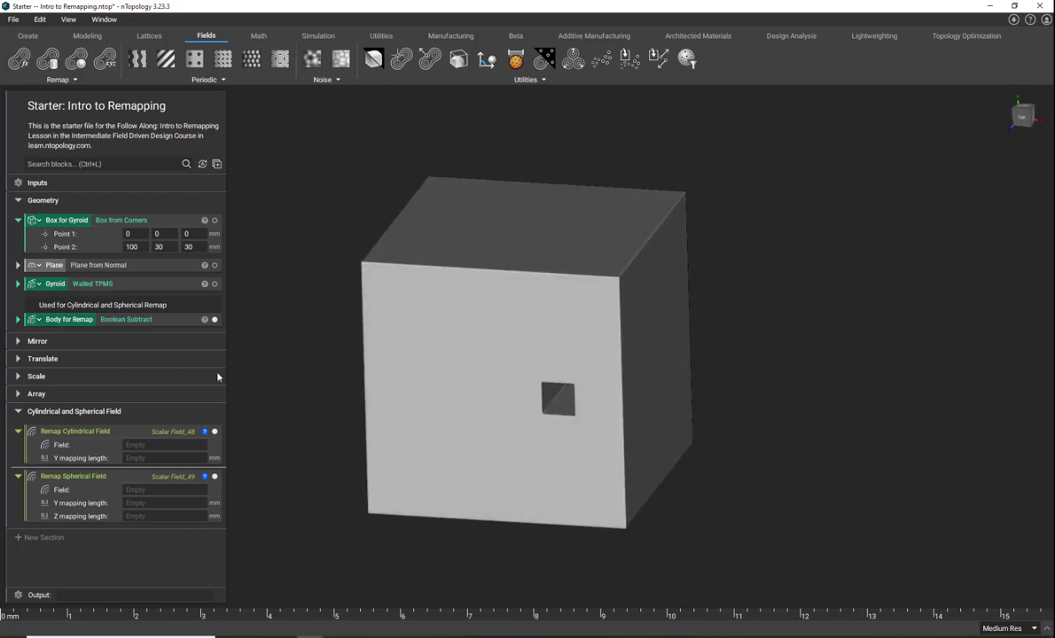
# Use Body for Remap as the field of the cylindrical remap and read the block's input descriptions.
pyautogui.click(103, 433)
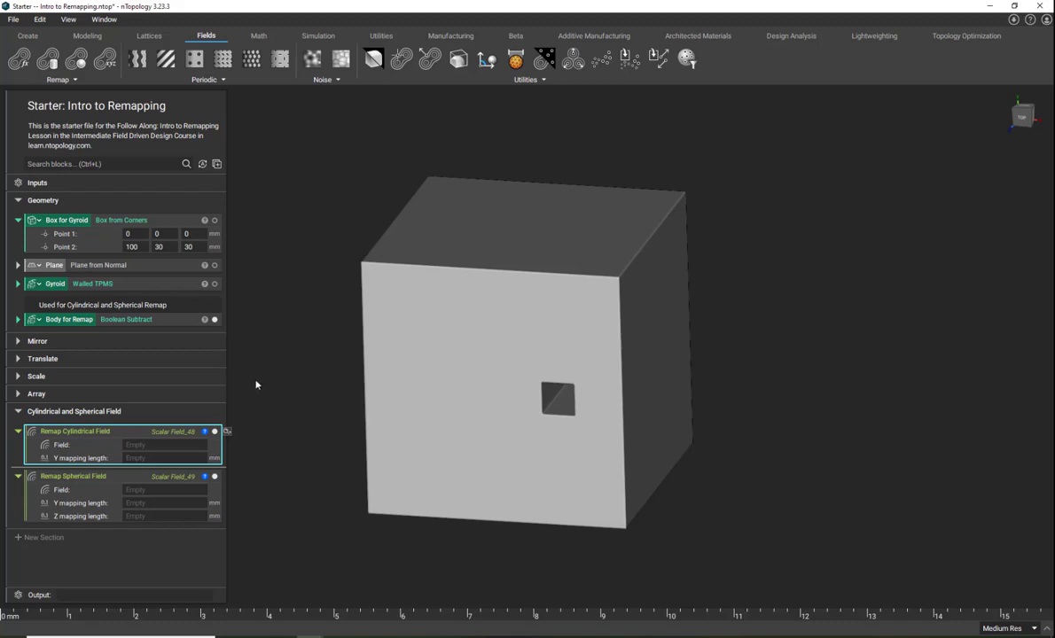
pyautogui.moveTo(73, 322); pyautogui.dragTo(164, 445)
pyautogui.click(285, 459)
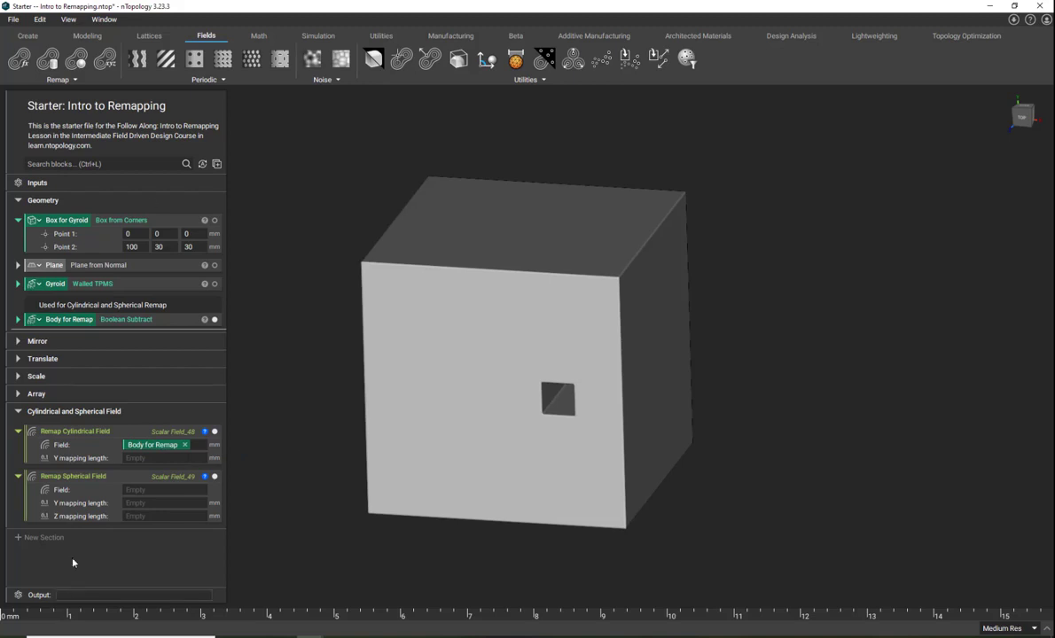
pyautogui.click(204, 432)
pyautogui.scroll(-2, 277, 466)
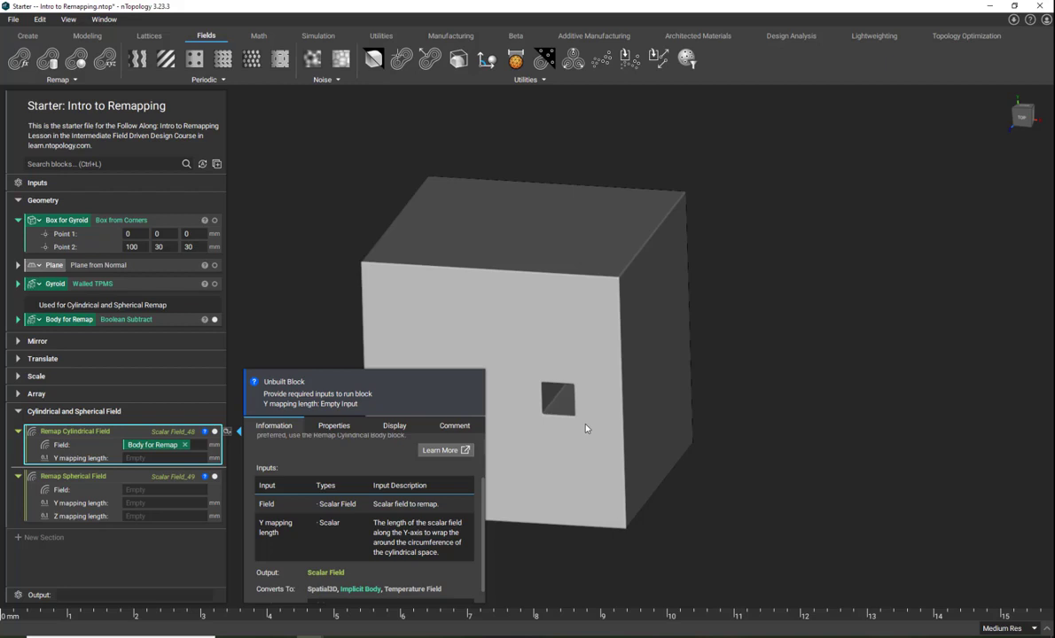
pyautogui.click(805, 395)
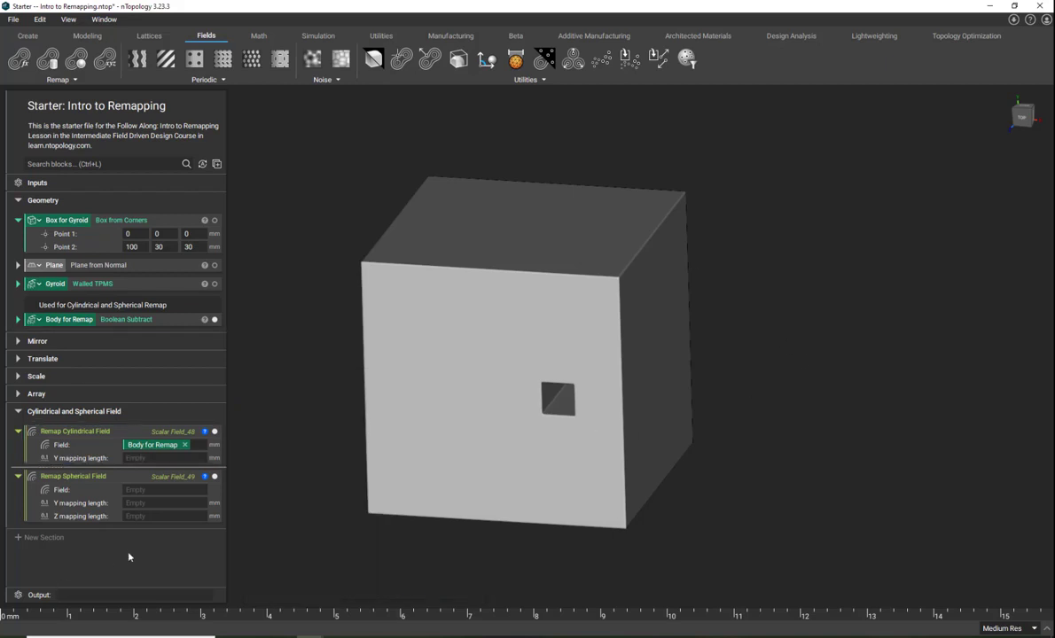
# Set the cylindrical remap's Y mapping length to .25 mm, make it a variable, and view the remapped body alone.
pyautogui.click(126, 458)
pyautogui.write('25')
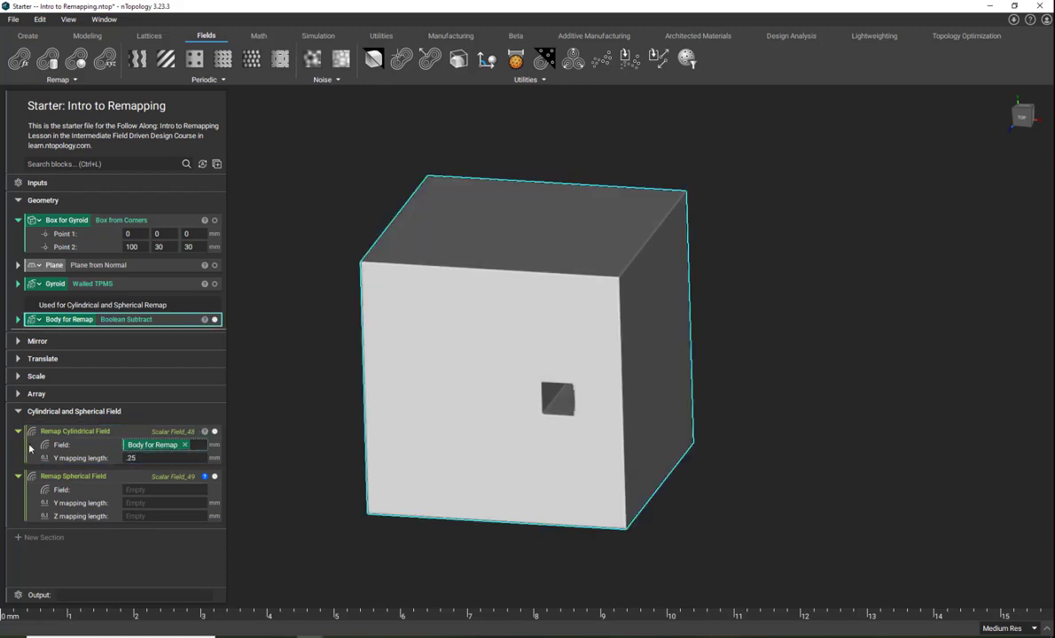
pyautogui.rightClick(62, 459)
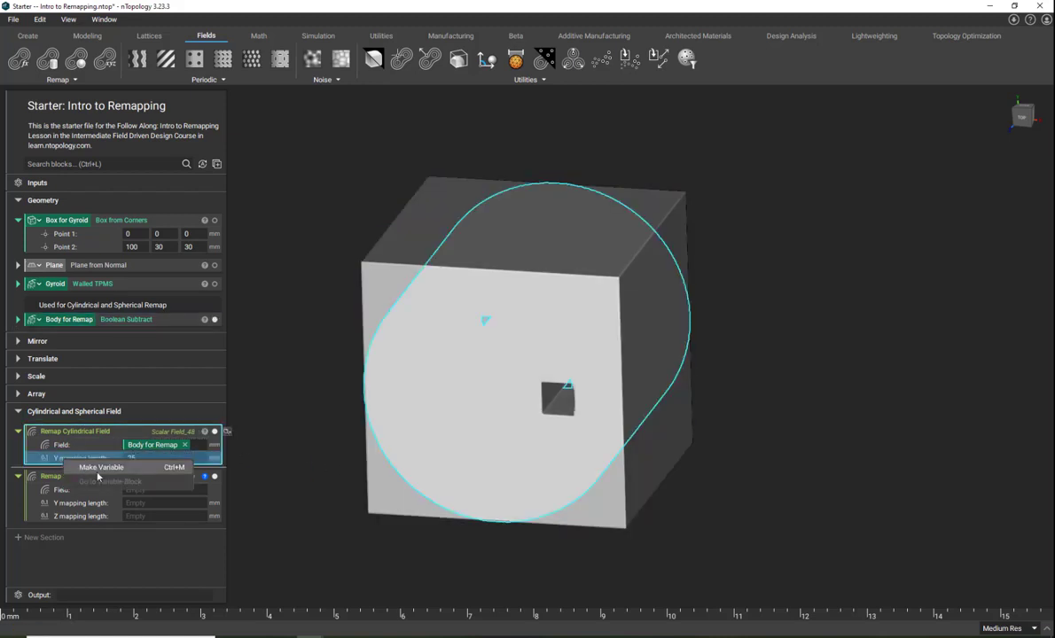
pyautogui.click(97, 467)
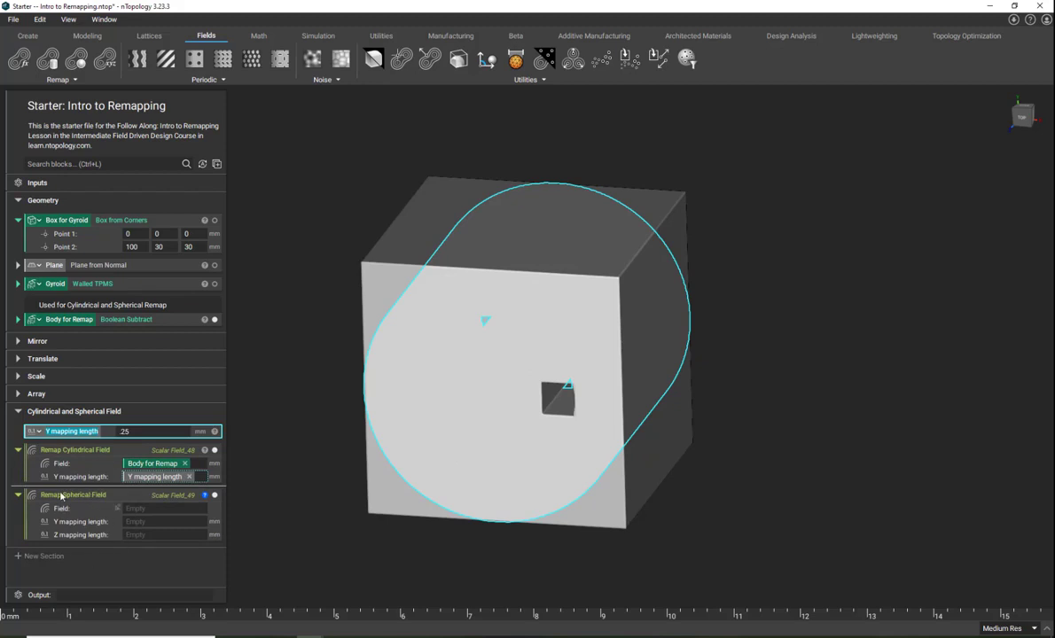
pyautogui.click(306, 444)
pyautogui.click(221, 459)
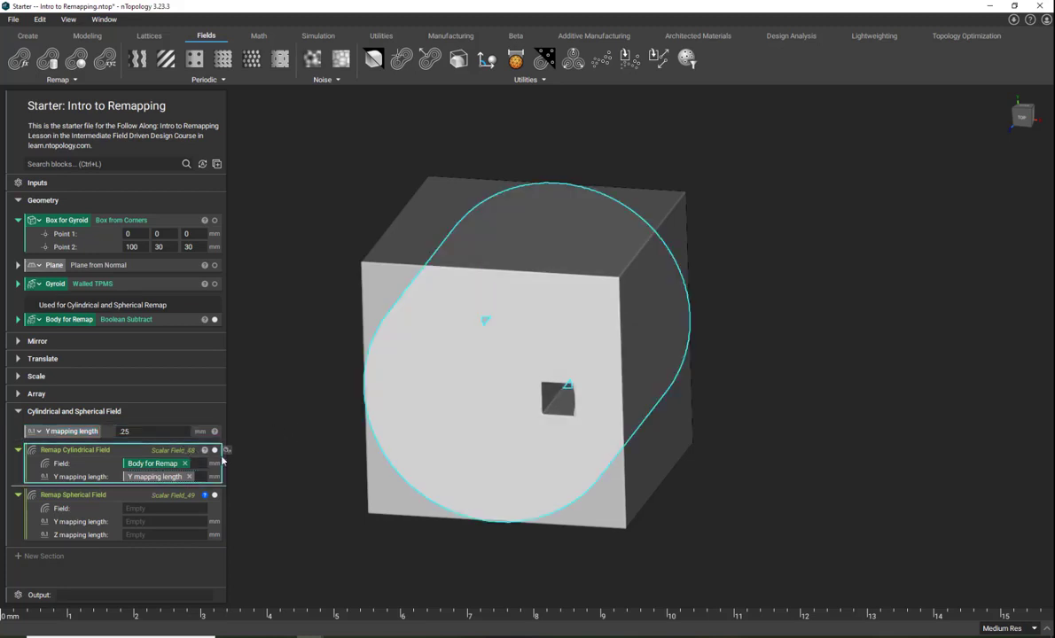
pyautogui.moveTo(344, 426); pyautogui.dragTo(396, 422, button='right')
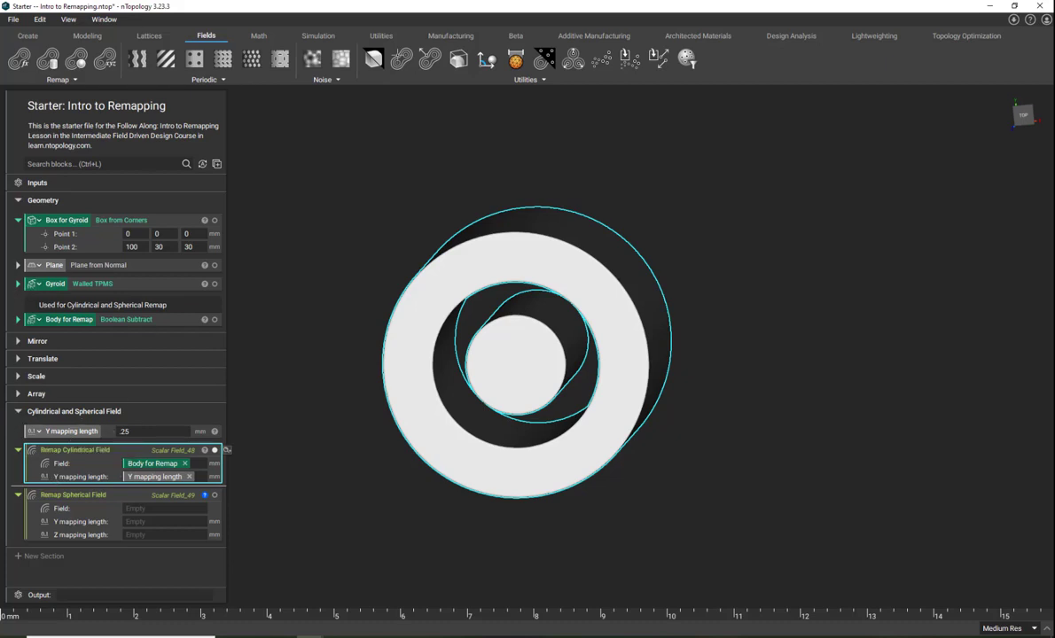
# Add a Box block above the Remap Cylindrical Field block, below the Y mapping length variable.
pyautogui.click(55, 164)
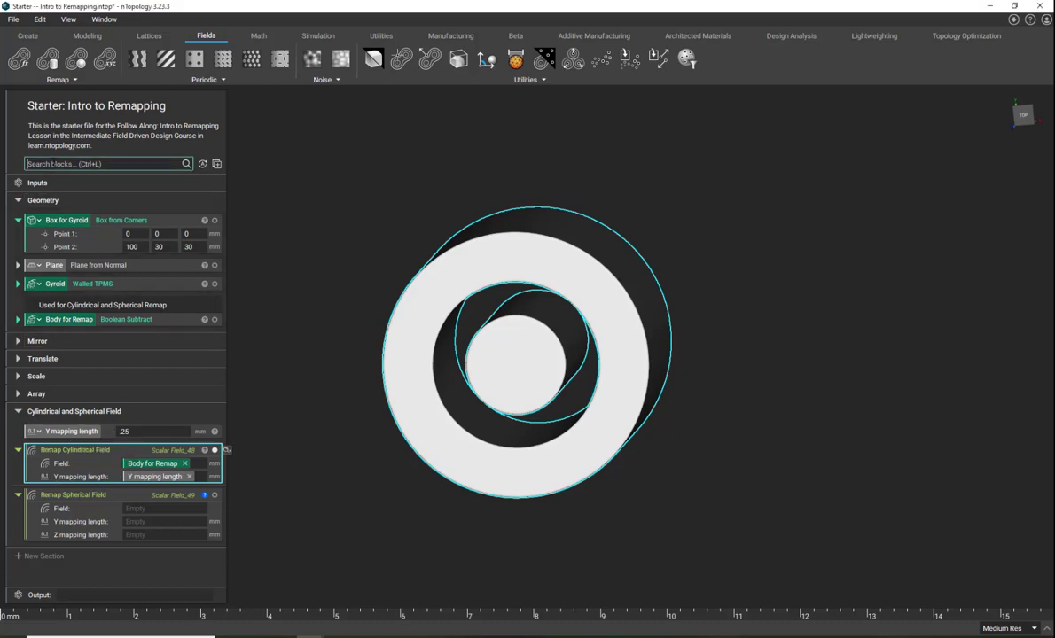
pyautogui.write('box')
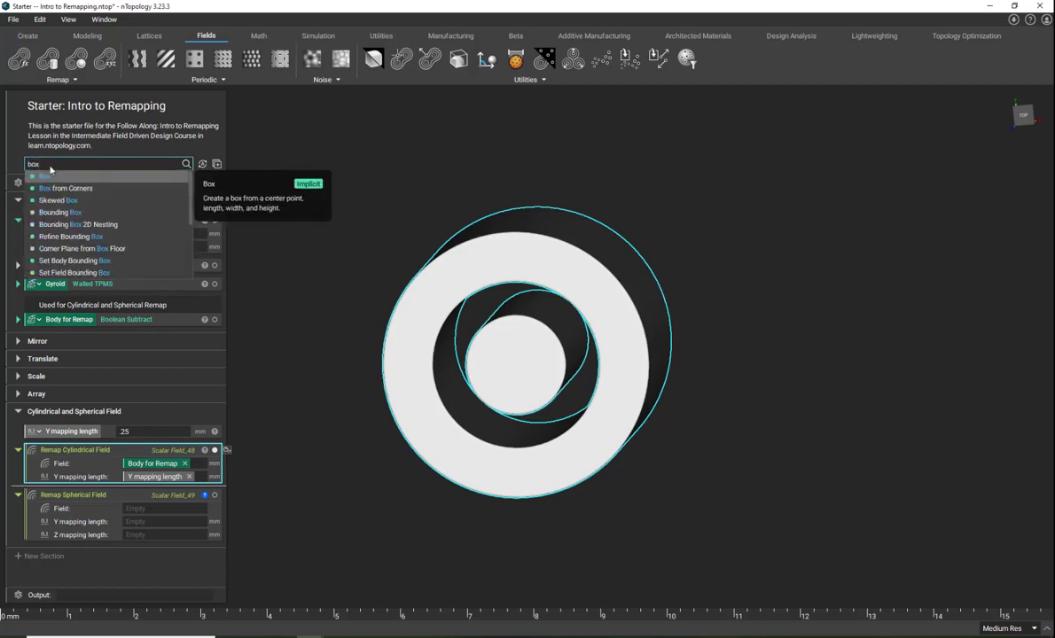
pyautogui.press('Return')
pyautogui.scroll(-5, 399, 435)
pyautogui.moveTo(149, 496); pyautogui.dragTo(125, 442)
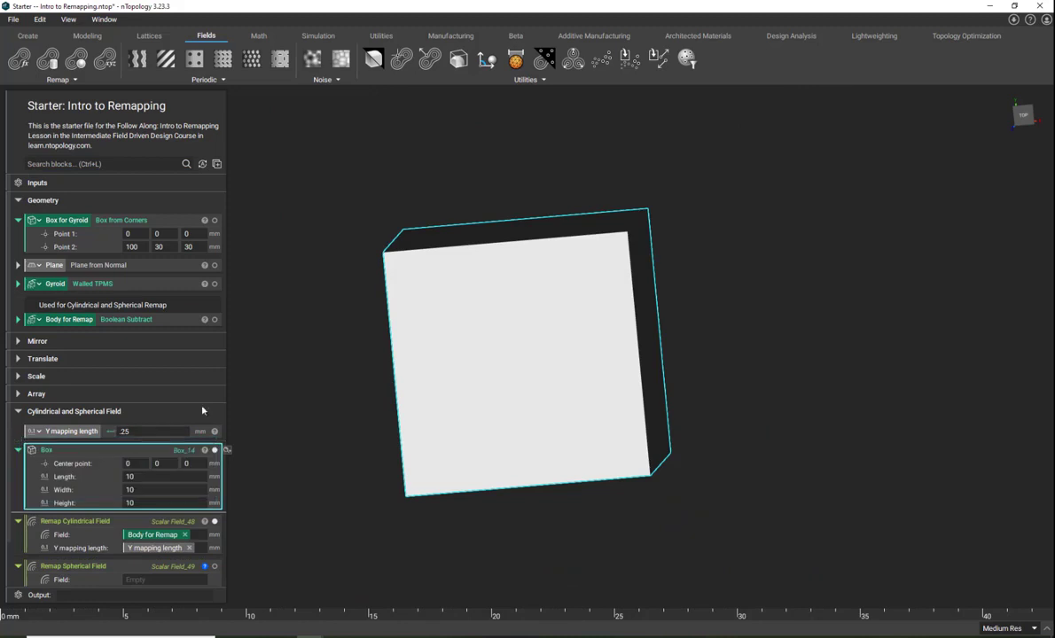
# Use the Y mapping length variable as the box's width and compare the thin box with the cylindrical body.
pyautogui.click(133, 489)
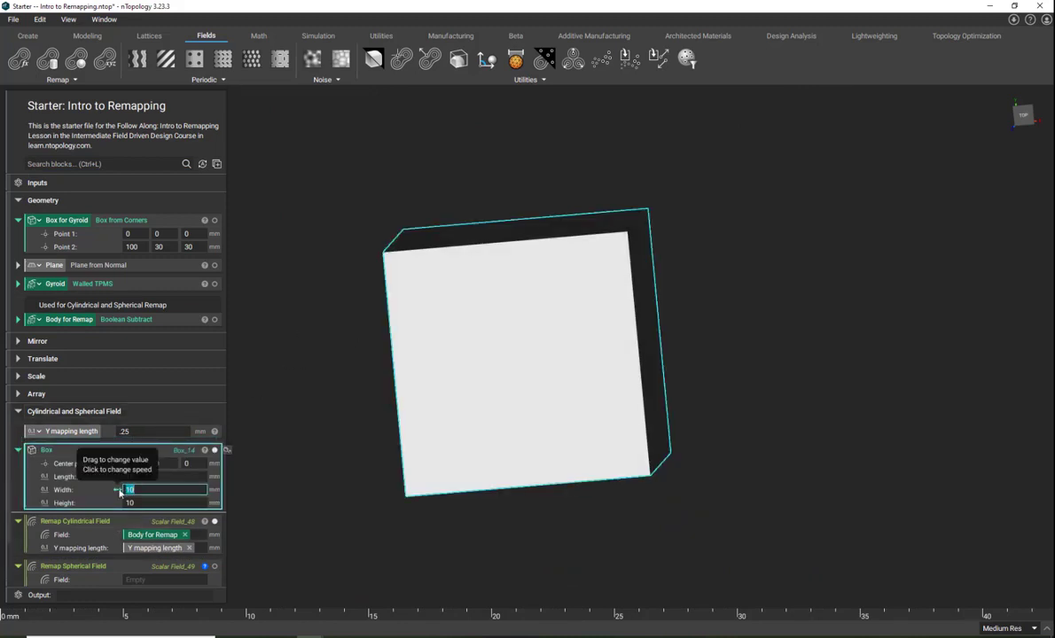
pyautogui.click(319, 480)
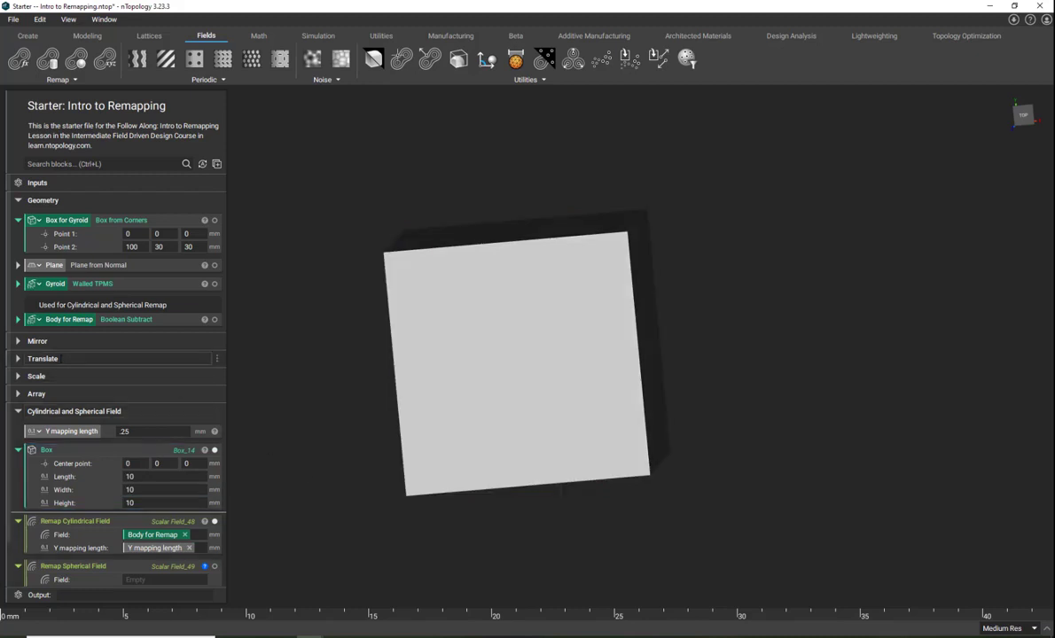
pyautogui.moveTo(36, 431); pyautogui.dragTo(158, 489)
pyautogui.moveTo(397, 378); pyautogui.dragTo(410, 359, button='right')
pyautogui.scroll(5, 572, 341)
pyautogui.moveTo(572, 340); pyautogui.dragTo(479, 395, button='right')
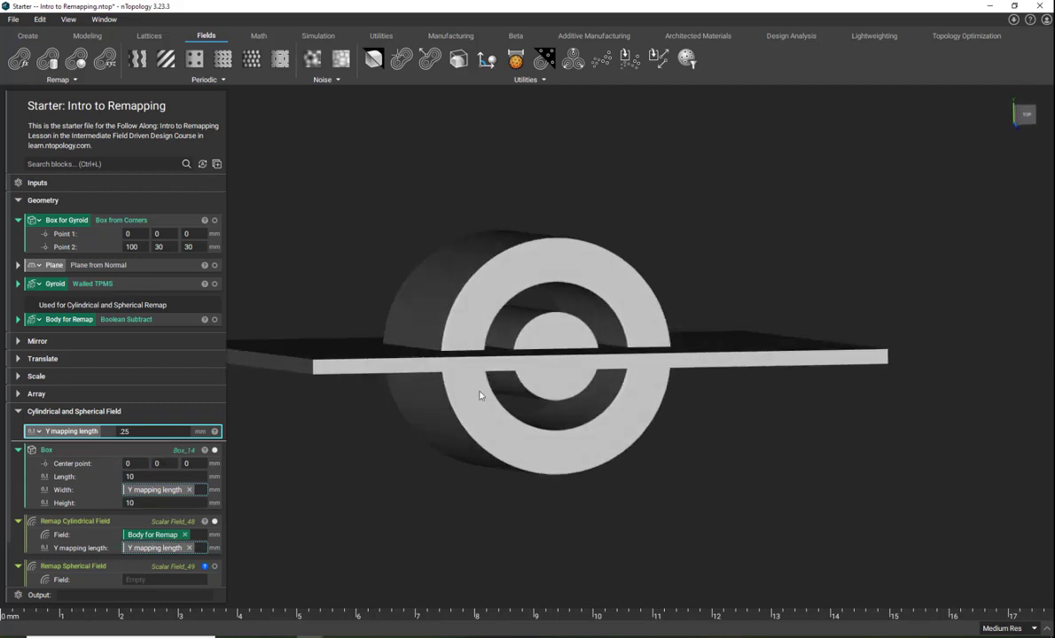
pyautogui.click(139, 451)
pyautogui.moveTo(441, 404); pyautogui.dragTo(421, 423, button='right')
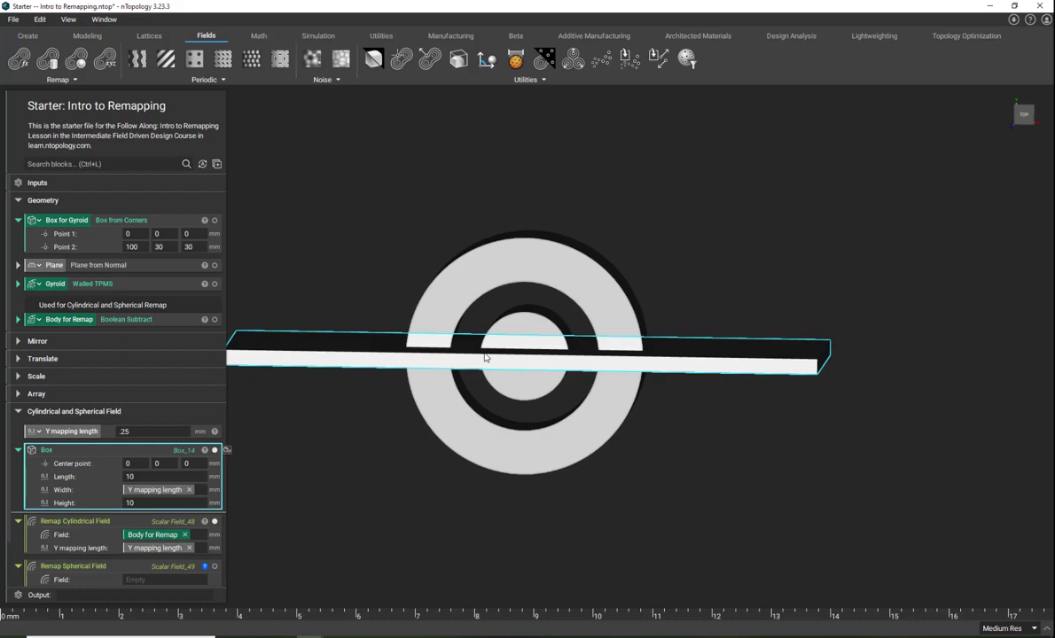
pyautogui.click(367, 440)
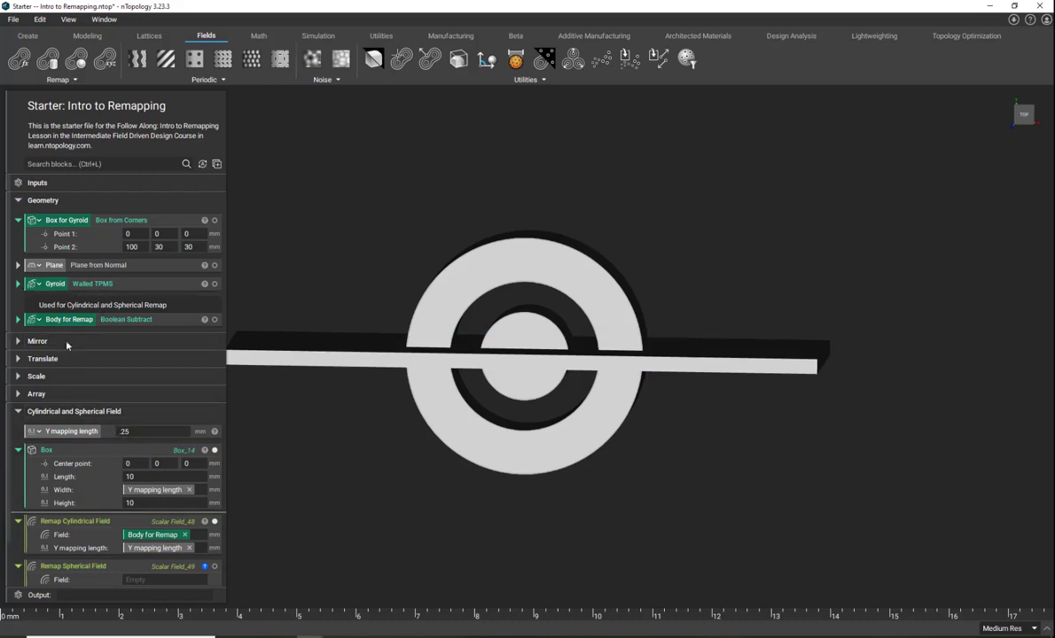
# Add a Boolean Intersect block with Body for Remap and the Box as its two bodies.
pyautogui.click(49, 163)
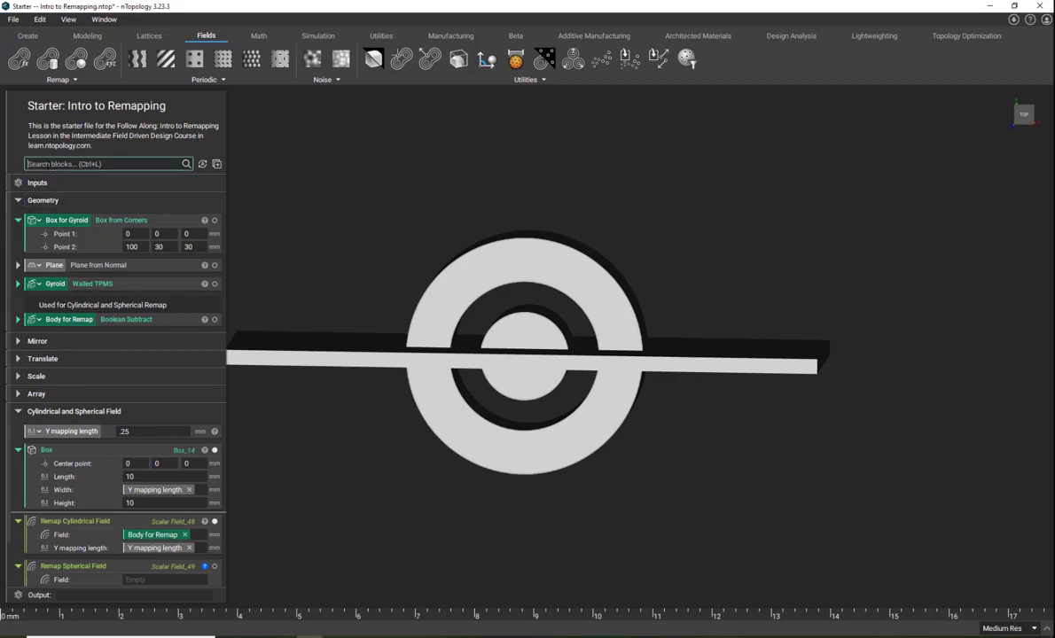
pyautogui.write('boolean')
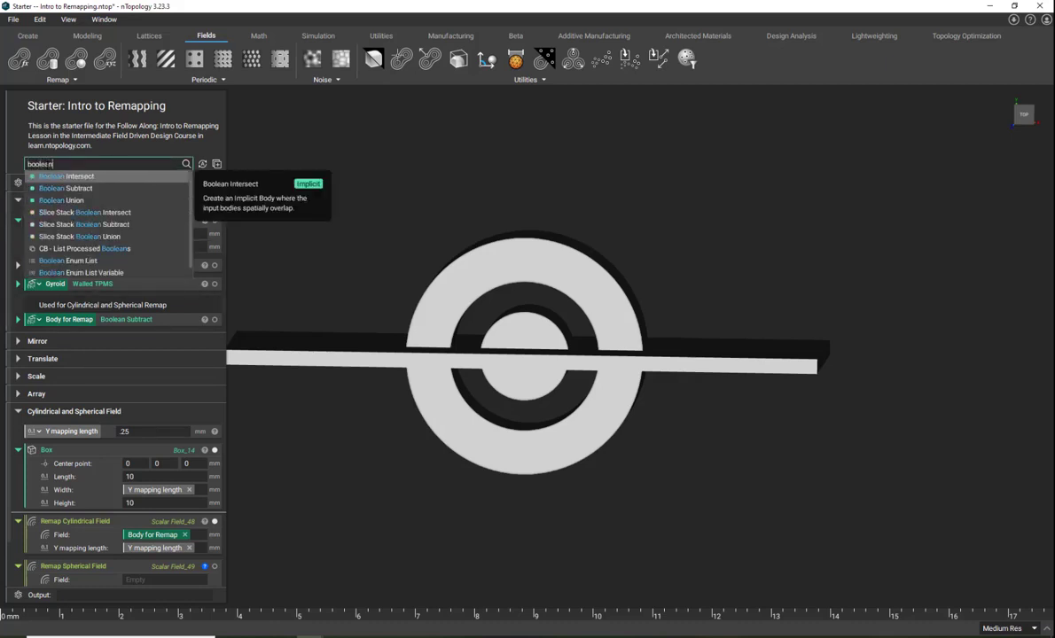
pyautogui.click(55, 176)
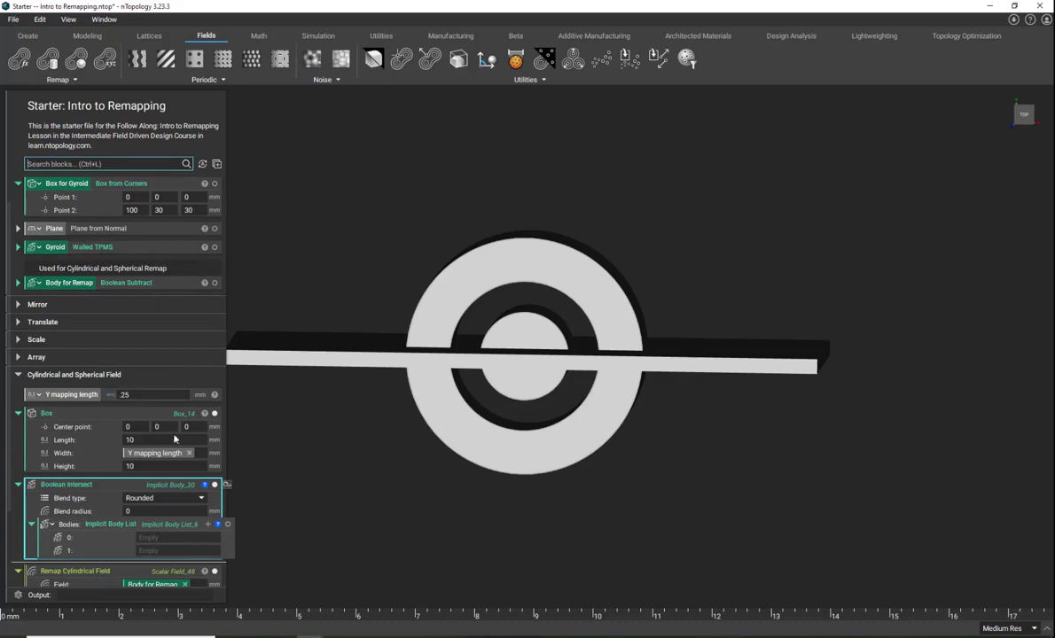
pyautogui.scroll(-1, 146, 494)
pyautogui.moveTo(44, 381); pyautogui.dragTo(113, 518)
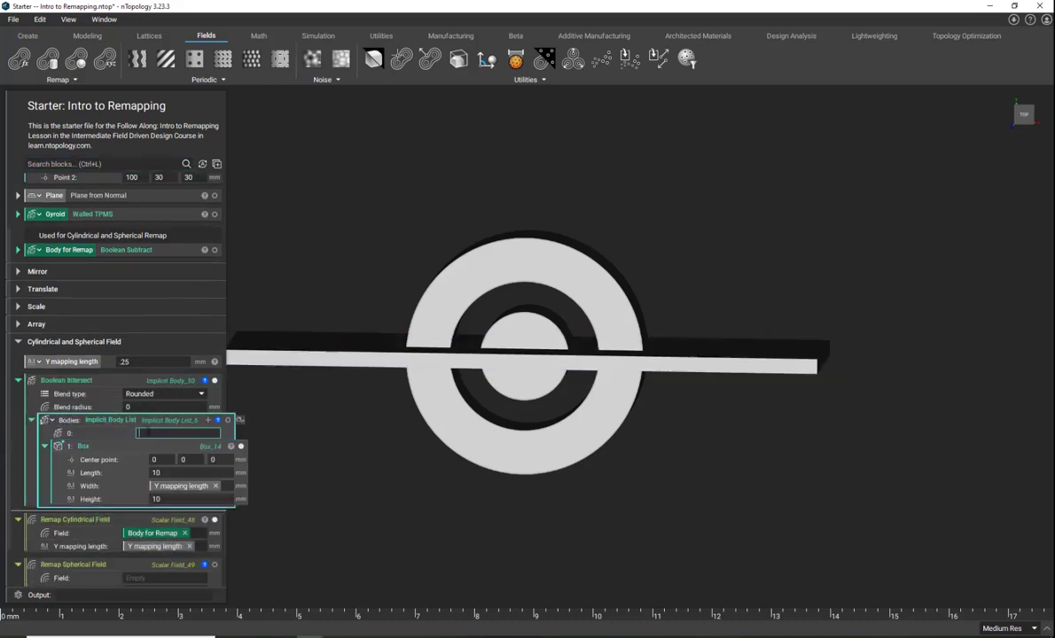
pyautogui.moveTo(69, 249); pyautogui.dragTo(175, 433)
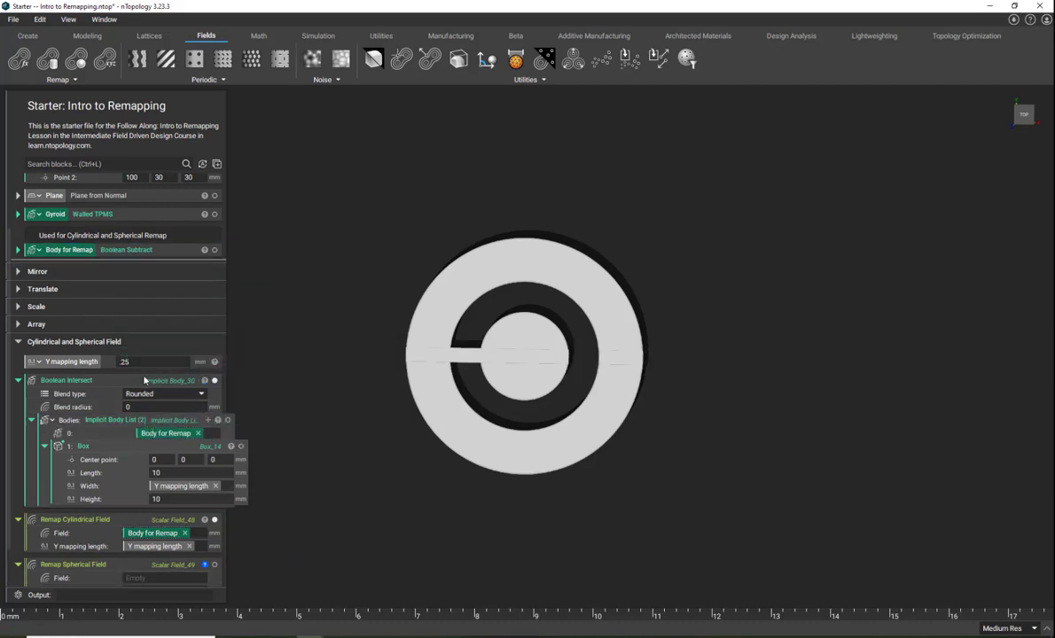
# Change the Boolean Intersect's display colour to light pink.
pyautogui.click(142, 380)
pyautogui.click(205, 381)
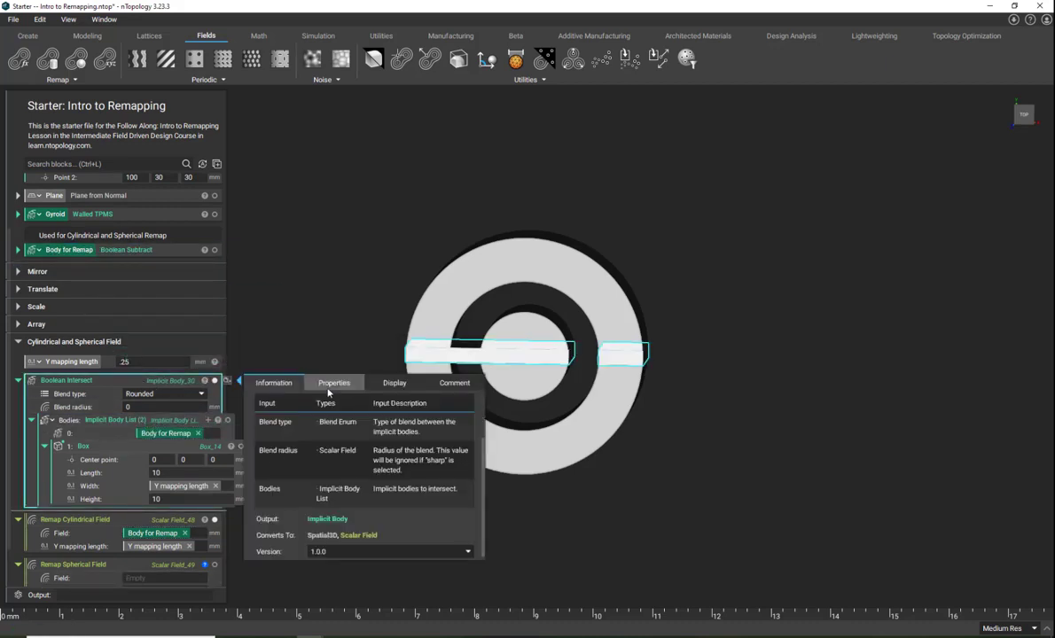
pyautogui.click(375, 388)
pyautogui.click(311, 405)
pyautogui.click(319, 432)
pyautogui.click(328, 239)
pyautogui.moveTo(413, 388)
pyautogui.mouseDown(button='right')
pyautogui.moveTo(426, 368)
pyautogui.moveTo(400, 399)
pyautogui.mouseUp(button='right')
# Isolate the Boolean Intersect body for a close inspection and display the coordinate axes.
pyautogui.click(99, 384)
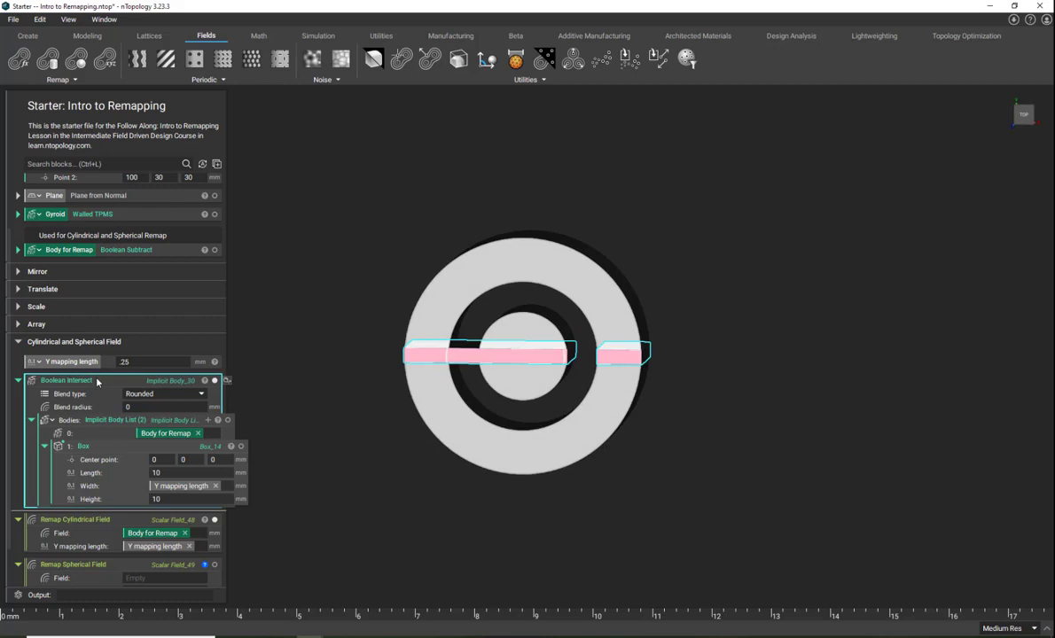
pyautogui.press('i')
pyautogui.moveTo(459, 364)
pyautogui.mouseDown(button='right')
pyautogui.moveTo(465, 338)
pyautogui.moveTo(473, 378)
pyautogui.mouseUp(button='right')
pyautogui.scroll(4, 546, 337)
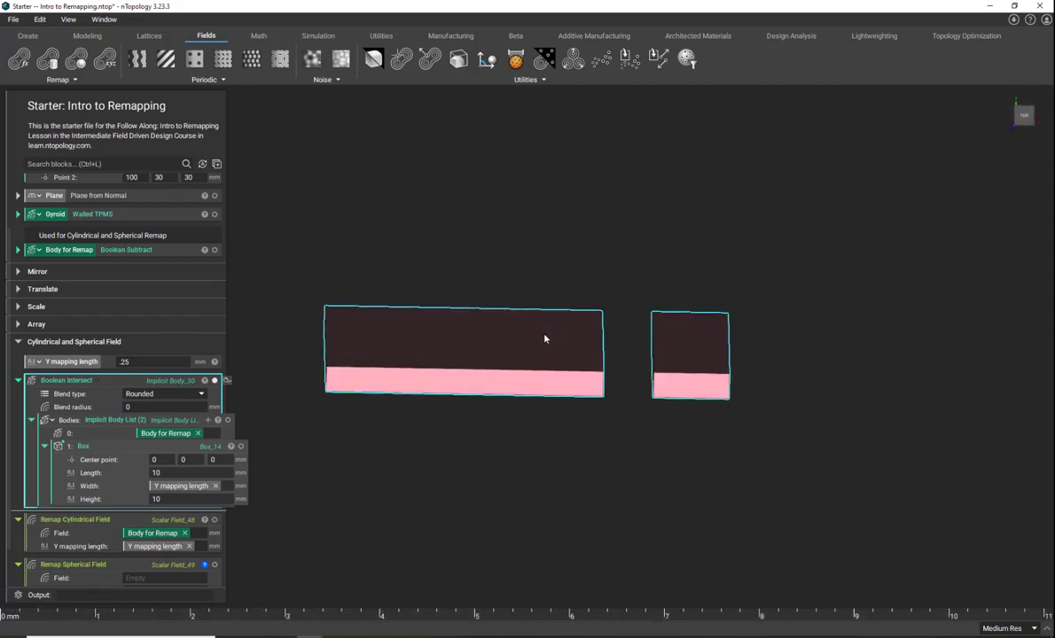
pyautogui.moveTo(551, 363); pyautogui.dragTo(546, 339, button='right')
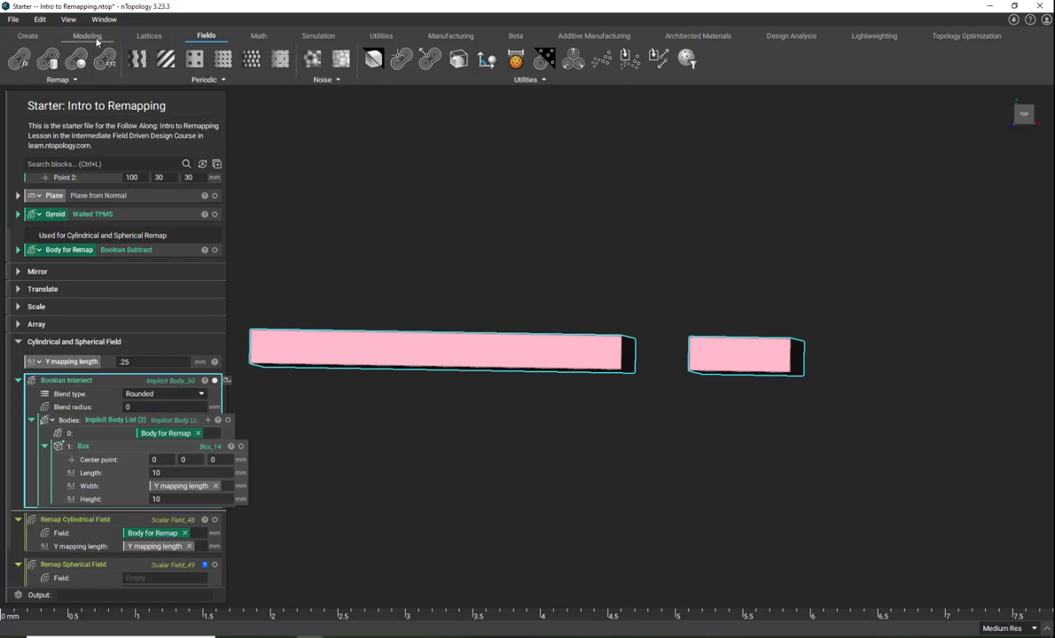
pyautogui.click(71, 20)
pyautogui.click(89, 150)
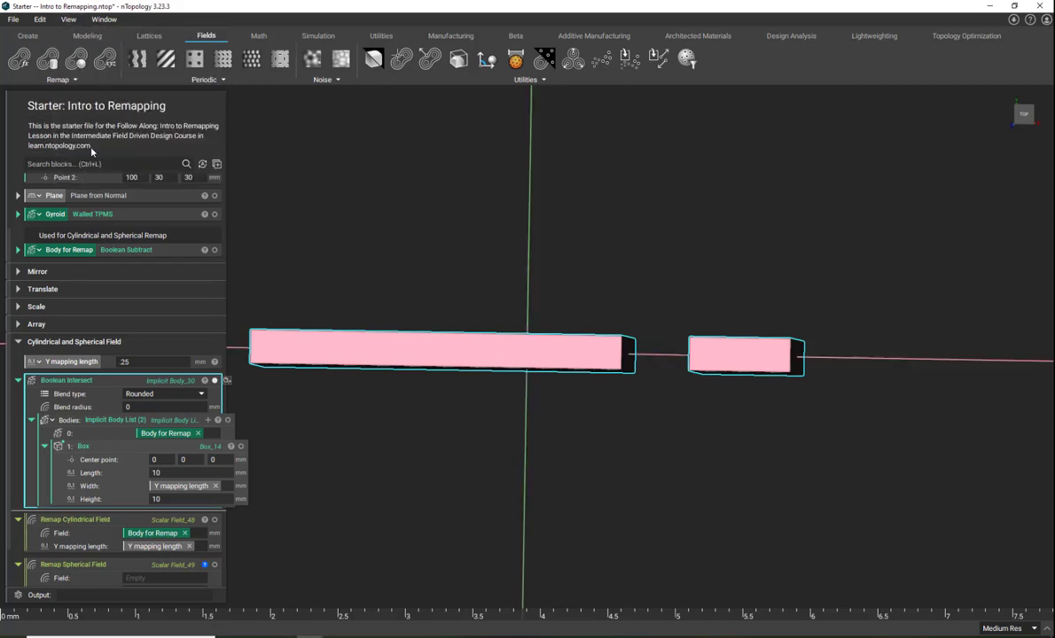
# Show the Remap Cylindrical Field together with the pink Boolean Intersect and compare them from the top and at an angle.
pyautogui.click(1025, 115)
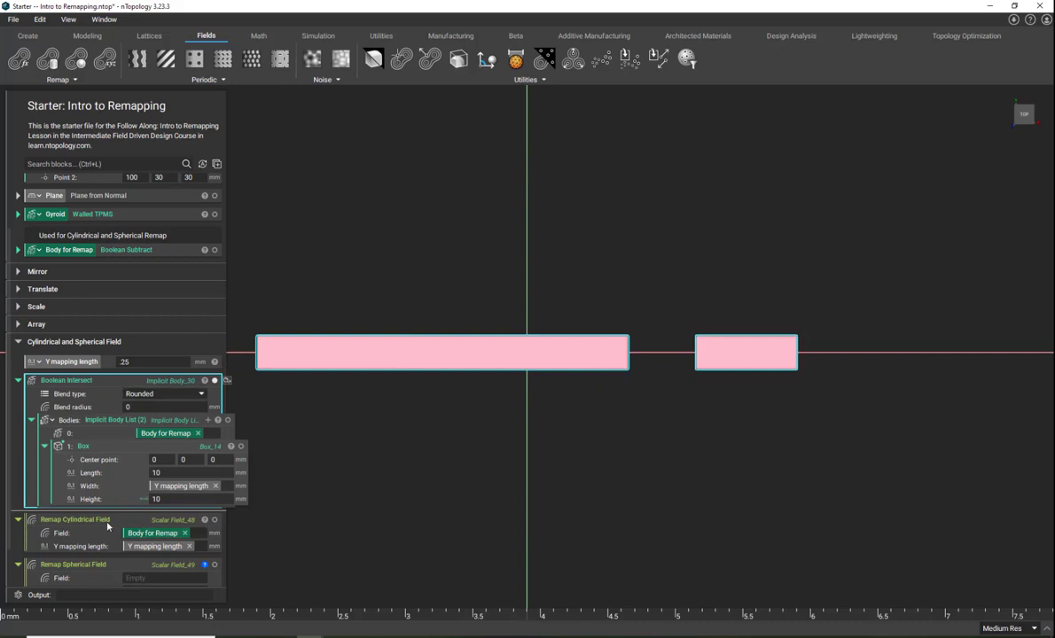
pyautogui.click(215, 519)
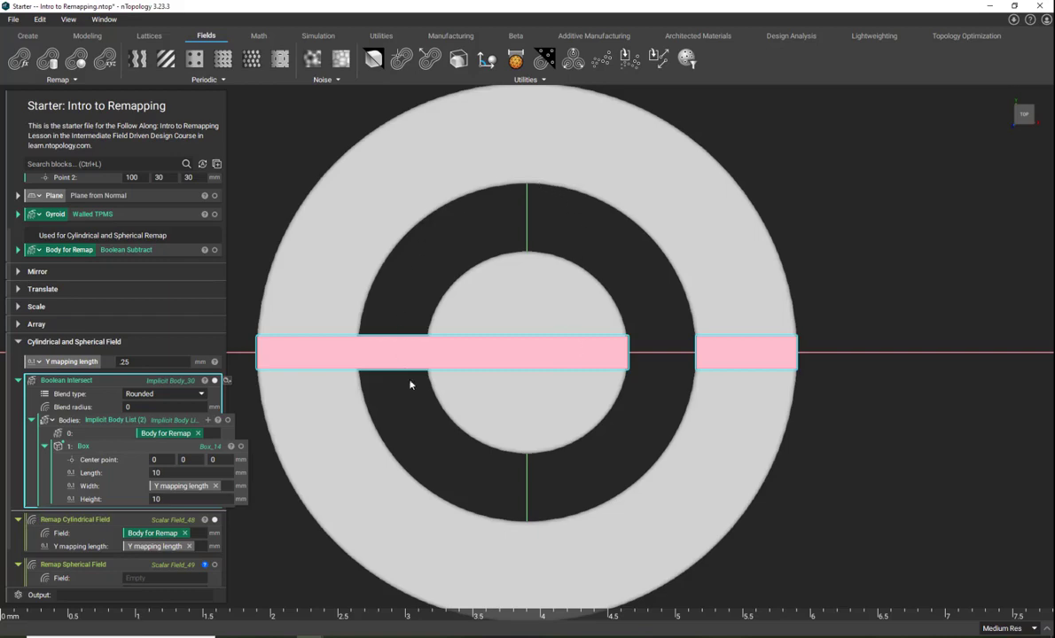
pyautogui.moveTo(906, 185); pyautogui.dragTo(828, 106, button='right')
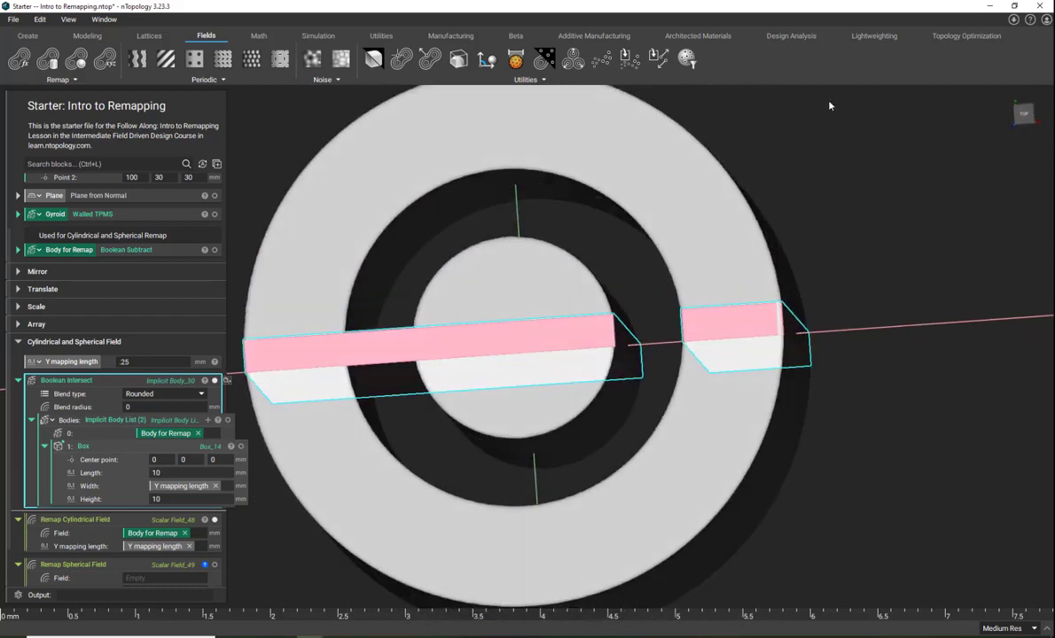
pyautogui.moveTo(585, 379)
pyautogui.mouseDown(button='right')
pyautogui.moveTo(586, 367)
pyautogui.moveTo(589, 389)
pyautogui.mouseUp(button='right')
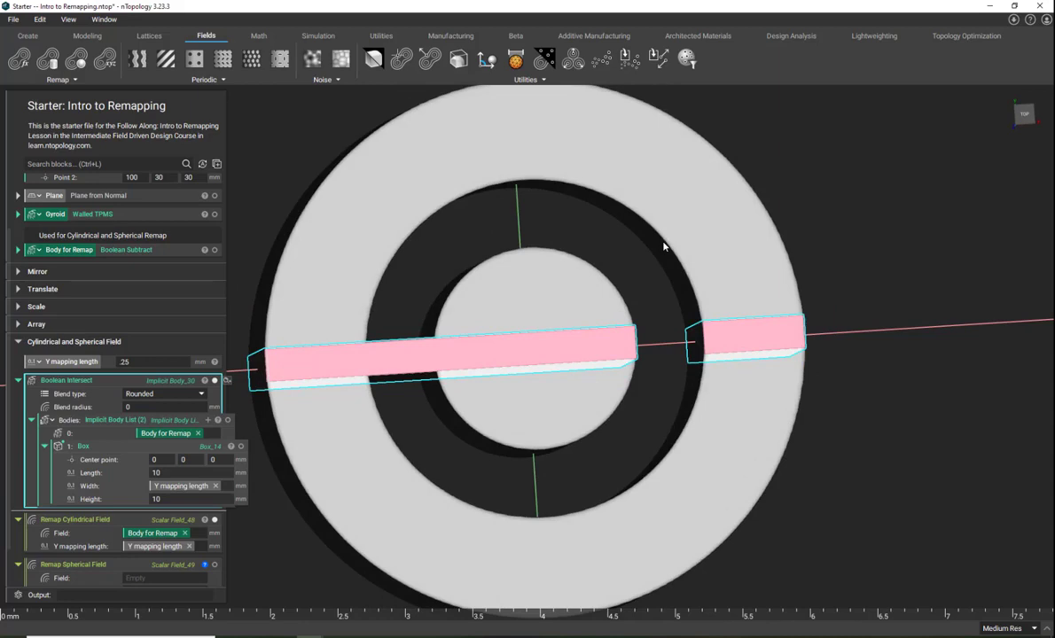
pyautogui.scroll(3, 659, 244)
pyautogui.click(312, 245)
pyautogui.moveTo(312, 248)
pyautogui.mouseDown(button='right')
pyautogui.moveTo(297, 132)
pyautogui.moveTo(314, 256)
pyautogui.mouseUp(button='right')
pyautogui.scroll(-3, 439, 321)
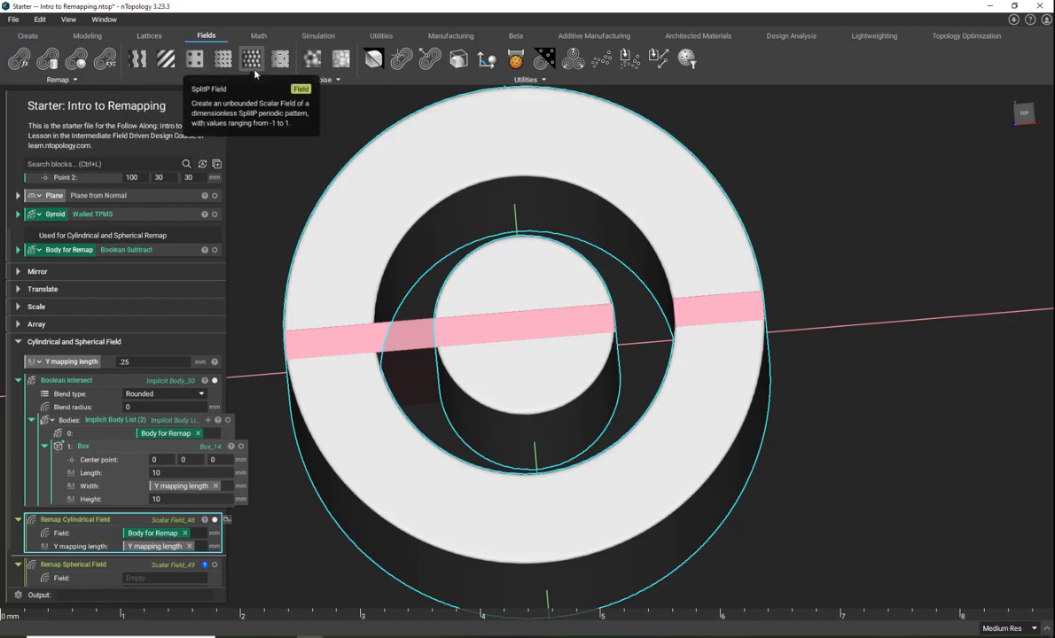
pyautogui.click(515, 35)
pyautogui.click(309, 79)
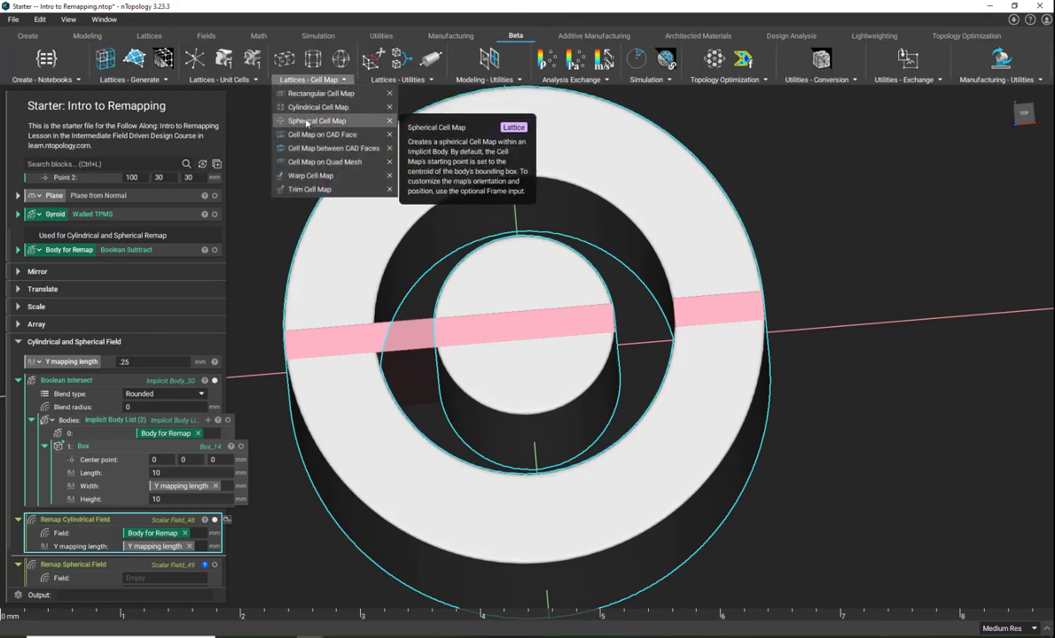
pyautogui.click(147, 35)
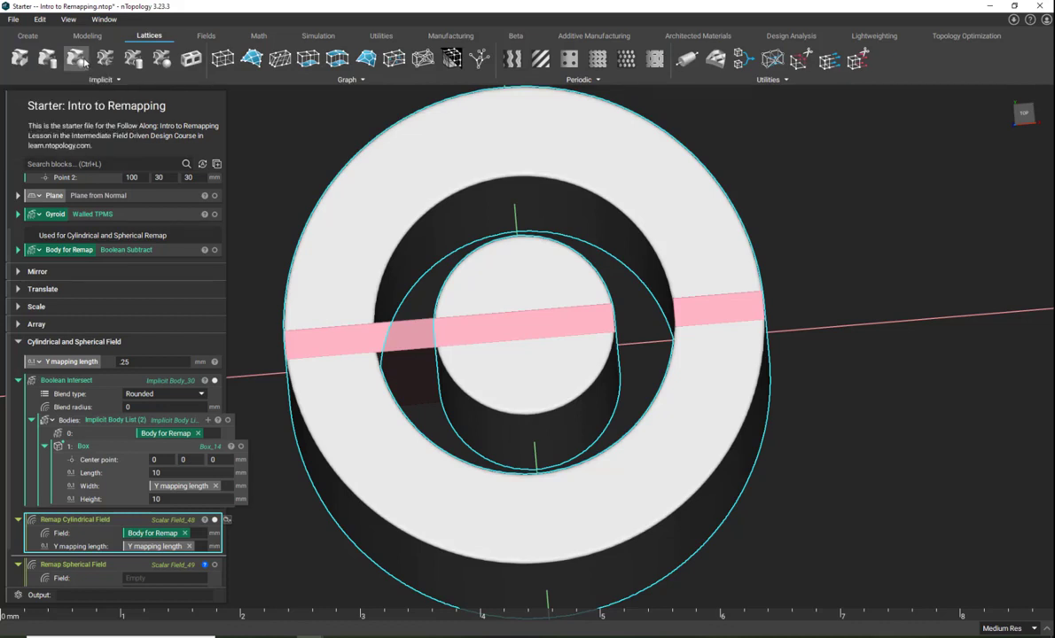
pyautogui.click(296, 148)
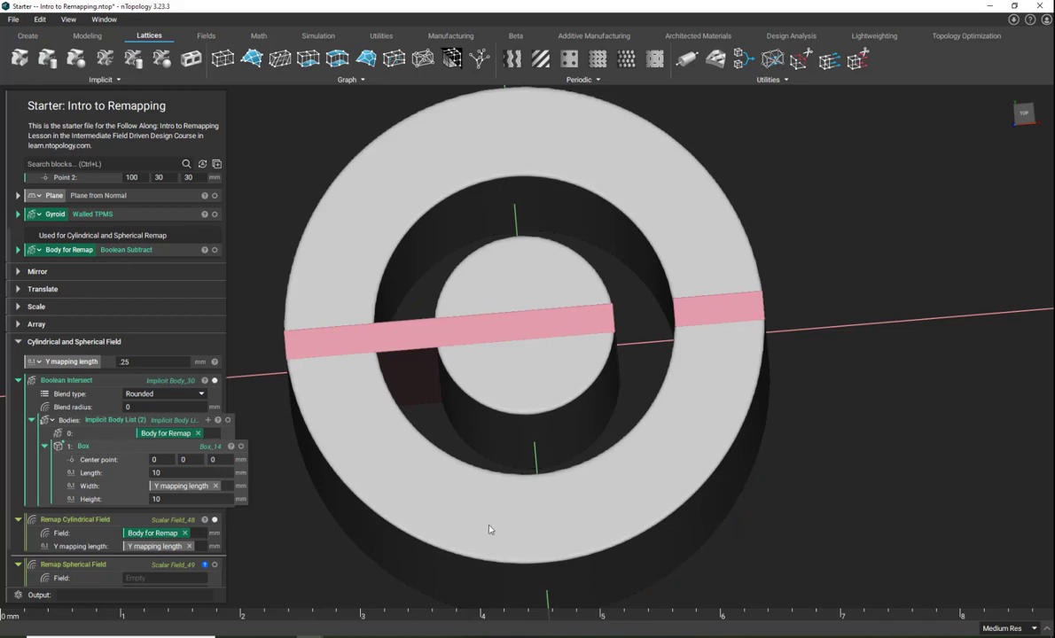
# Make the Boolean Intersect block a variable named Revolved Region.
pyautogui.moveTo(532, 546); pyautogui.dragTo(496, 297, button='right')
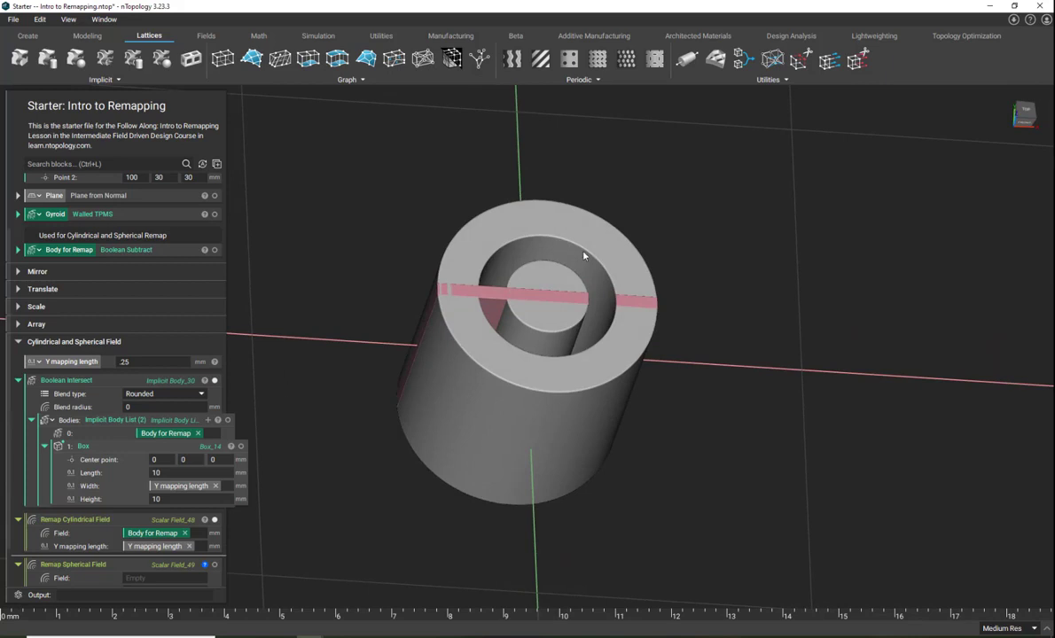
pyautogui.scroll(-3, 299, 362)
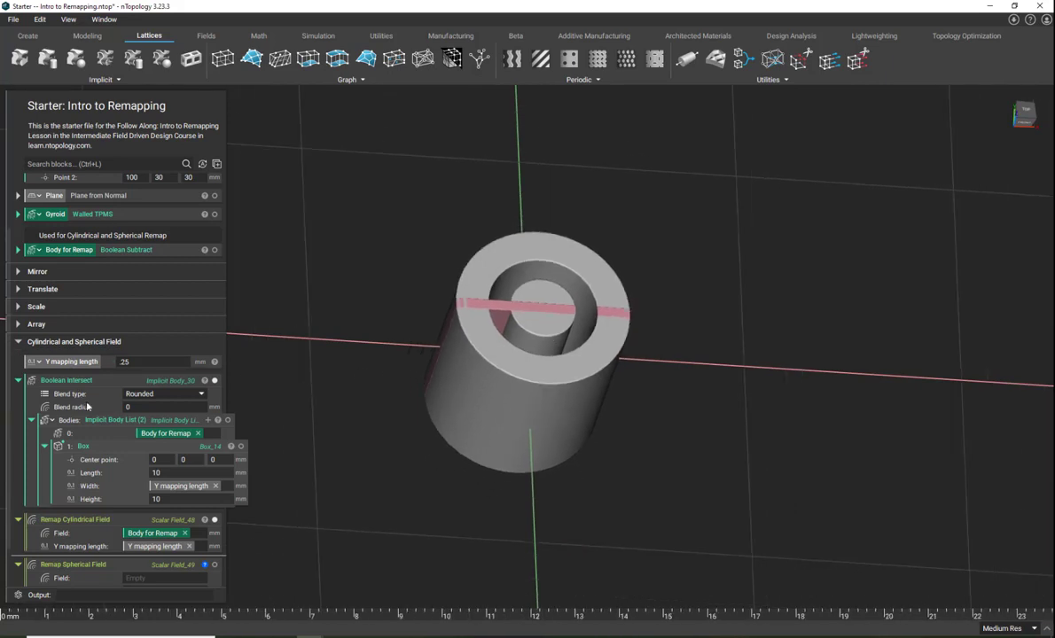
pyautogui.scroll(-1, 55, 346)
pyautogui.click(55, 349)
pyautogui.rightClick(55, 348)
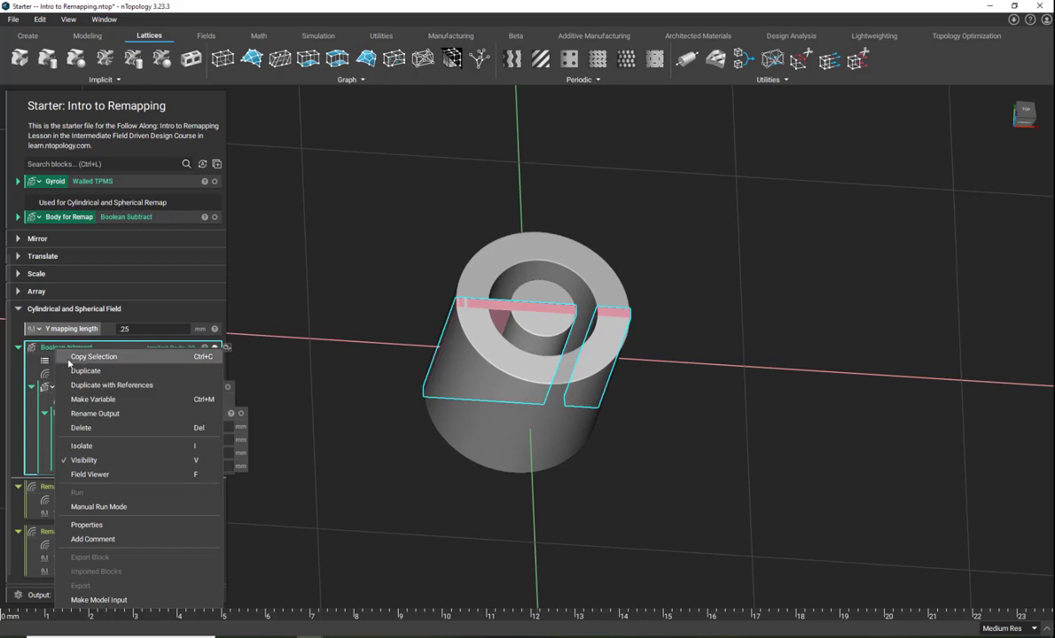
pyautogui.press('Escape')
pyautogui.write('Revolved Region')
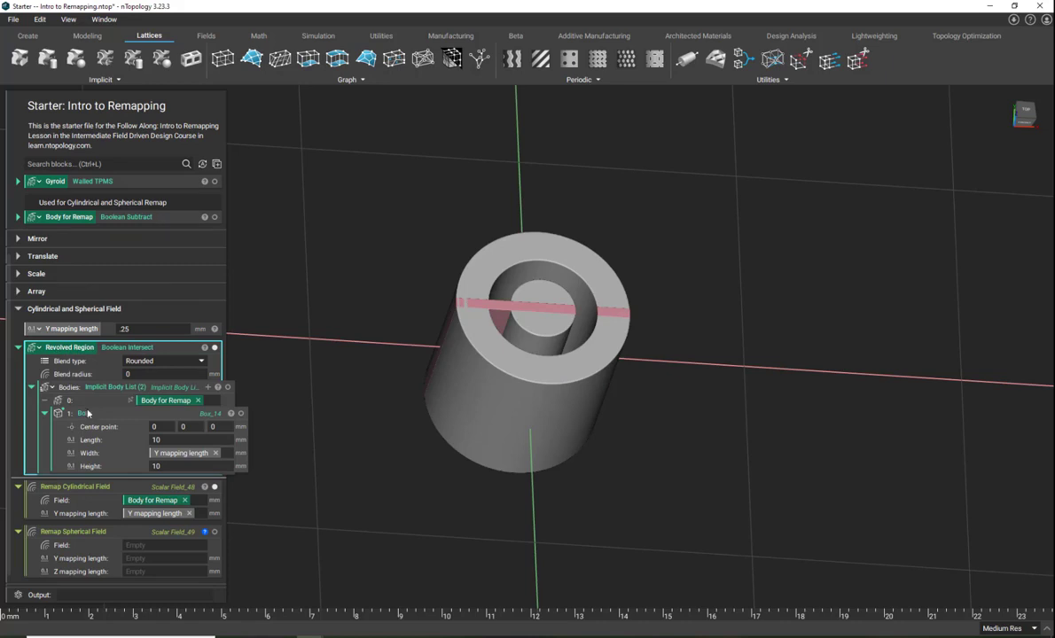
# Add a Remap Cylindrical Body block with Body for Remap as its body and the Y mapping length variable as its mapping length.
pyautogui.scroll(-1, 88, 413)
pyautogui.rightClick(89, 400)
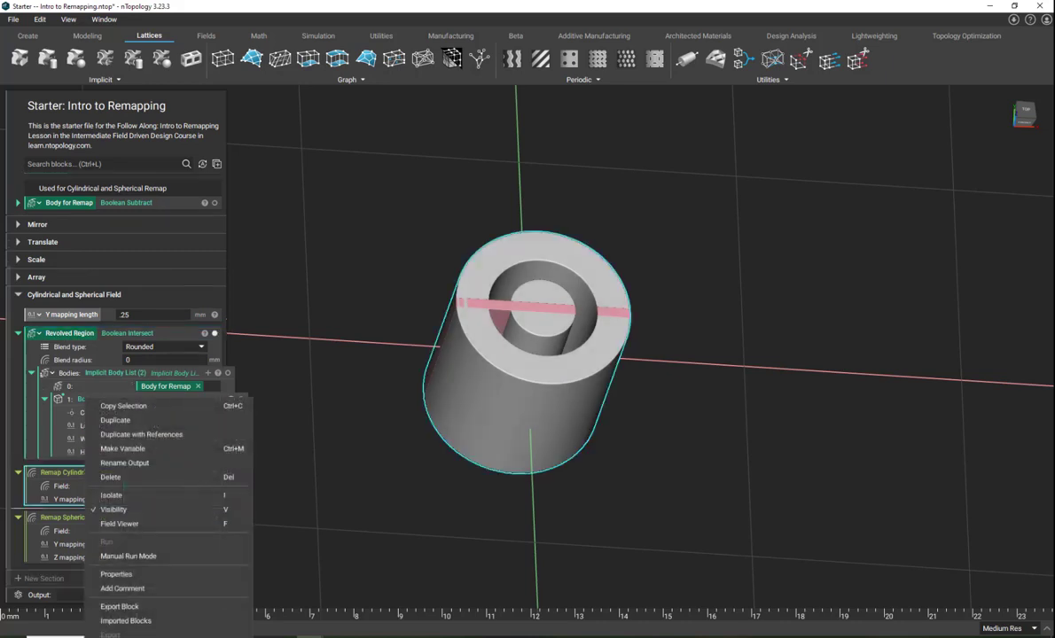
pyautogui.press('Escape')
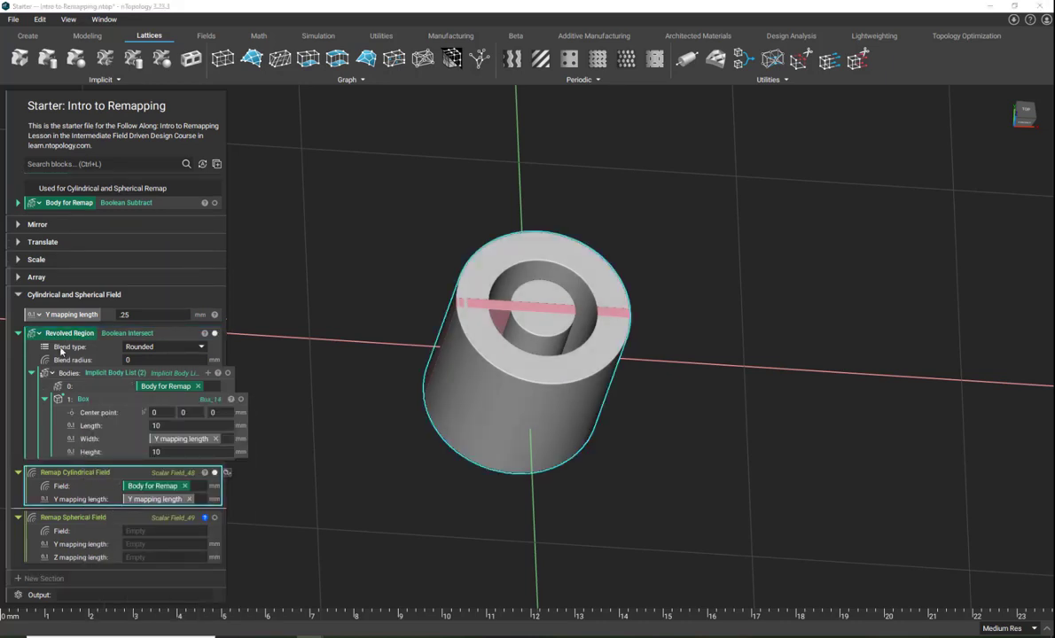
pyautogui.hotkey('ctrl', 'l')
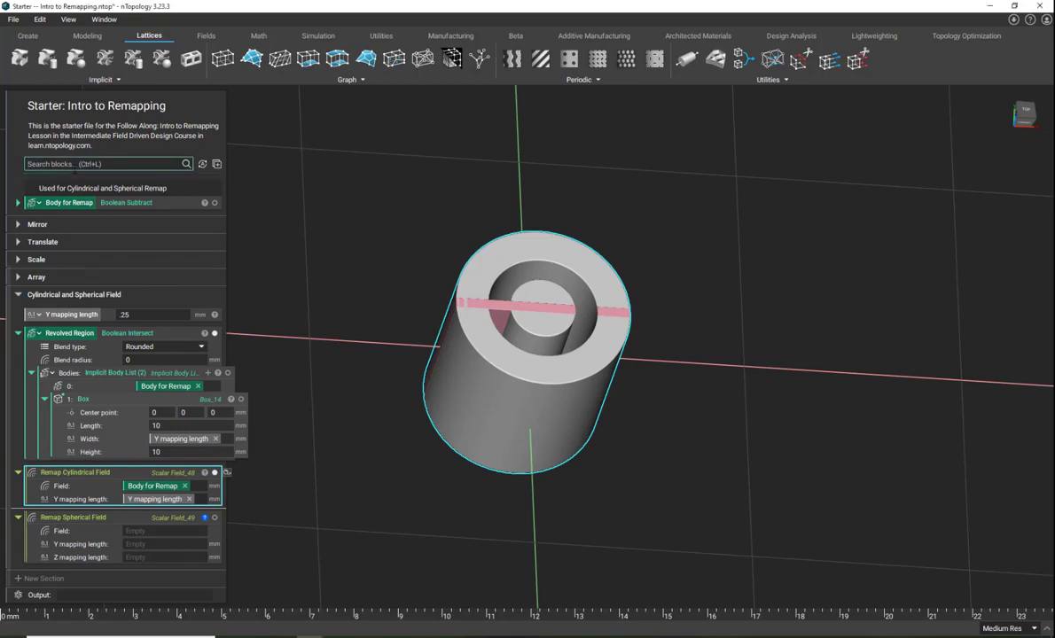
pyautogui.write('remap')
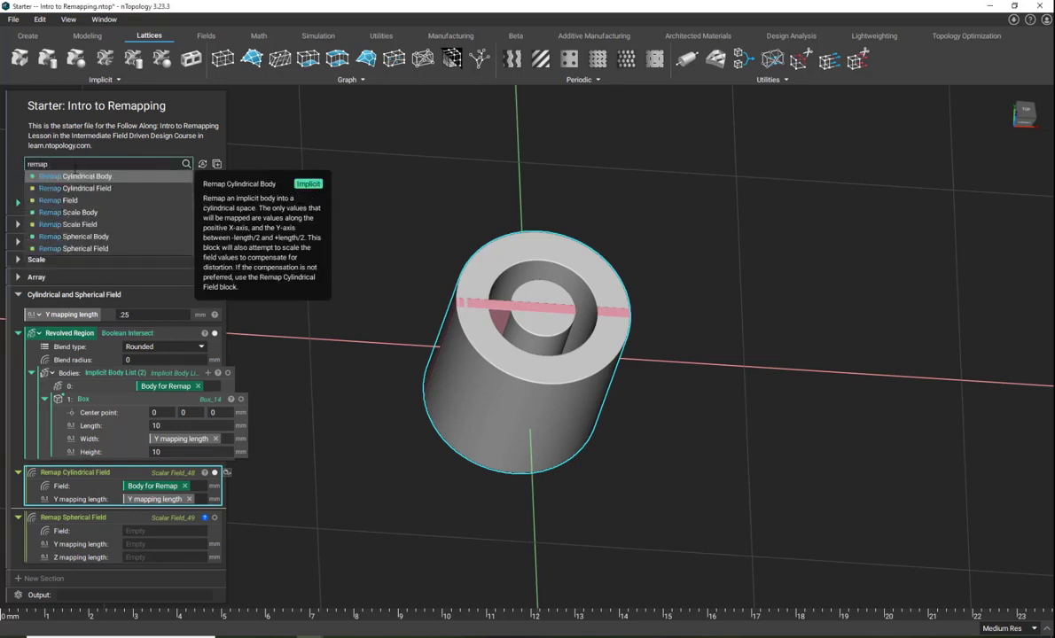
pyautogui.click(94, 180)
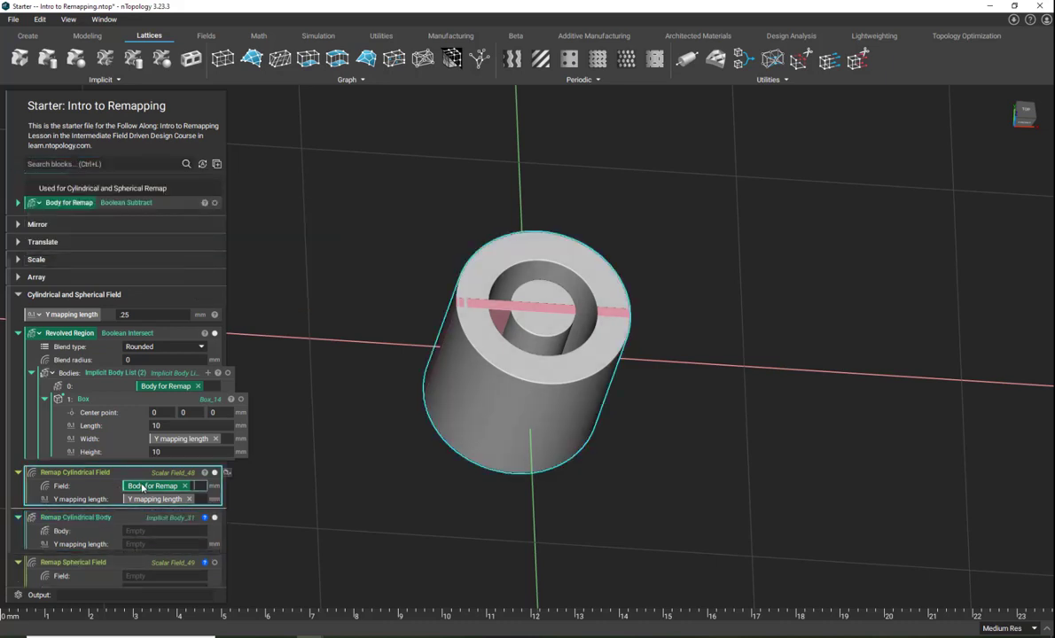
pyautogui.moveTo(141, 487); pyautogui.dragTo(164, 545)
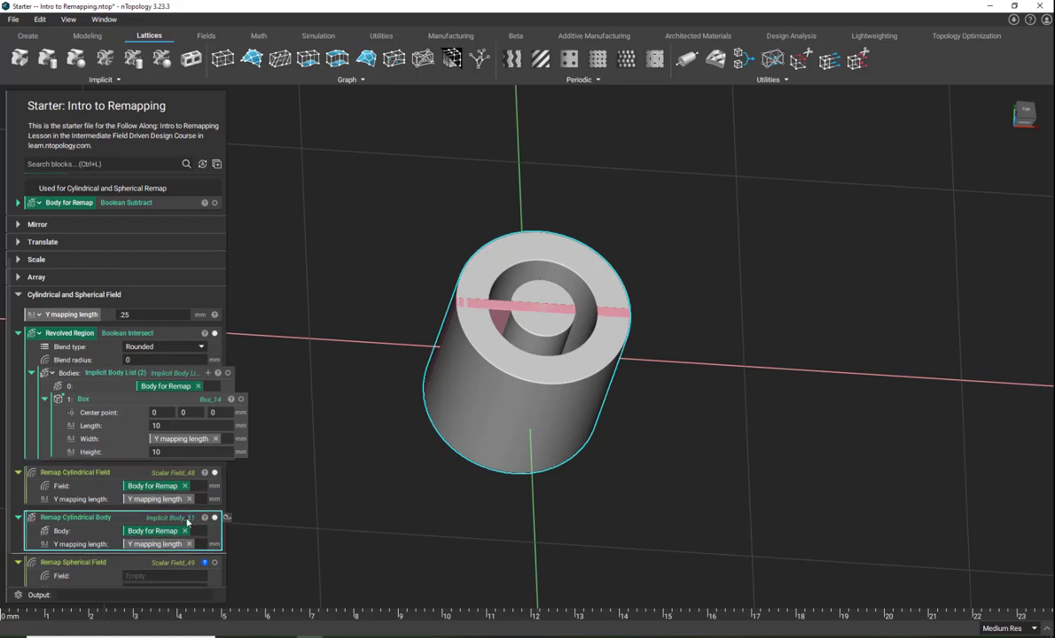
# Compare the Remap Cylindrical Field block with the Remap Cylindrical Body block and delete the body version.
pyautogui.click(127, 479)
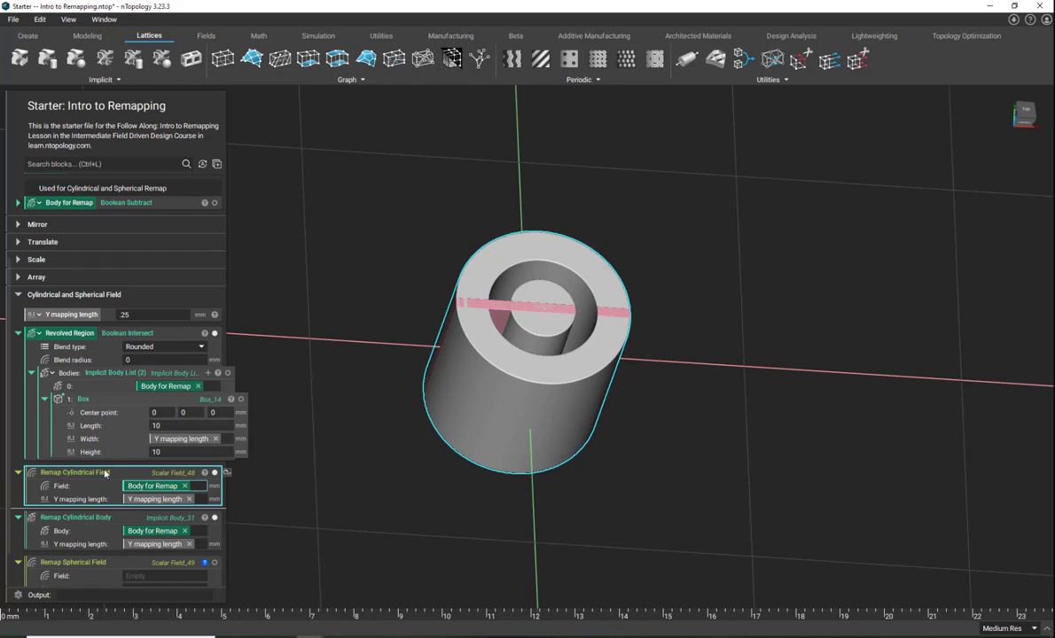
pyautogui.click(86, 521)
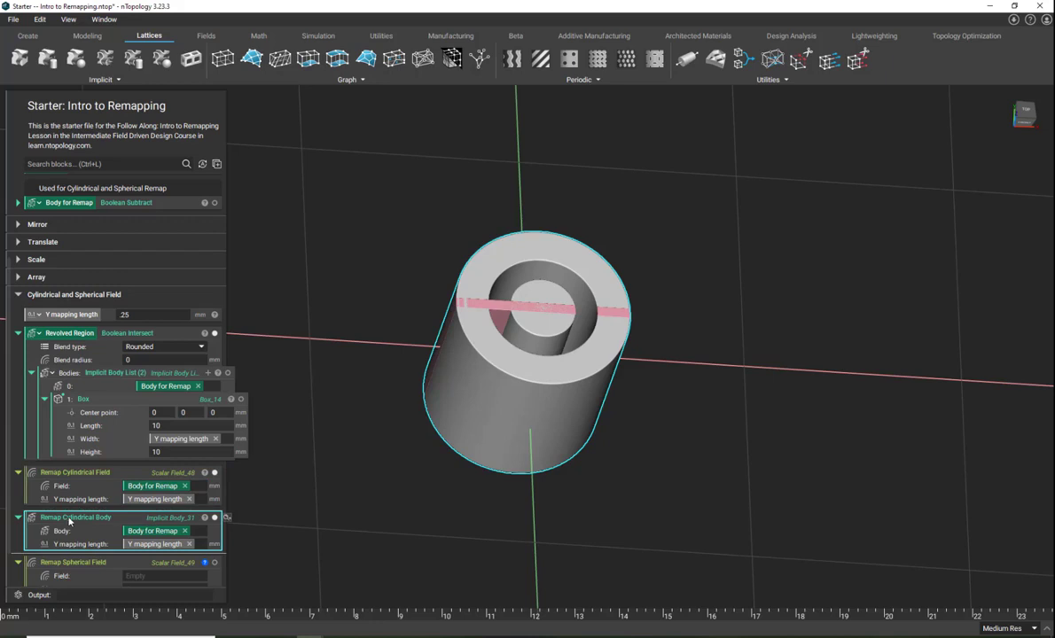
pyautogui.press('Delete')
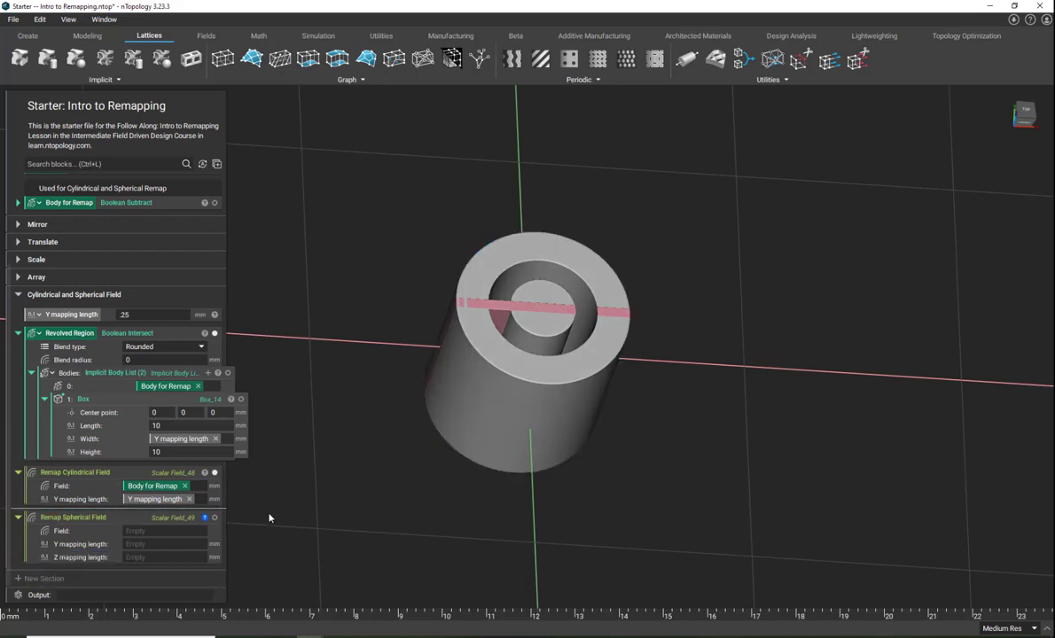
# Examine the Remap Cylindrical Field's properties for its body output.
pyautogui.moveTo(387, 438); pyautogui.dragTo(336, 416, button='right')
pyautogui.click(204, 472)
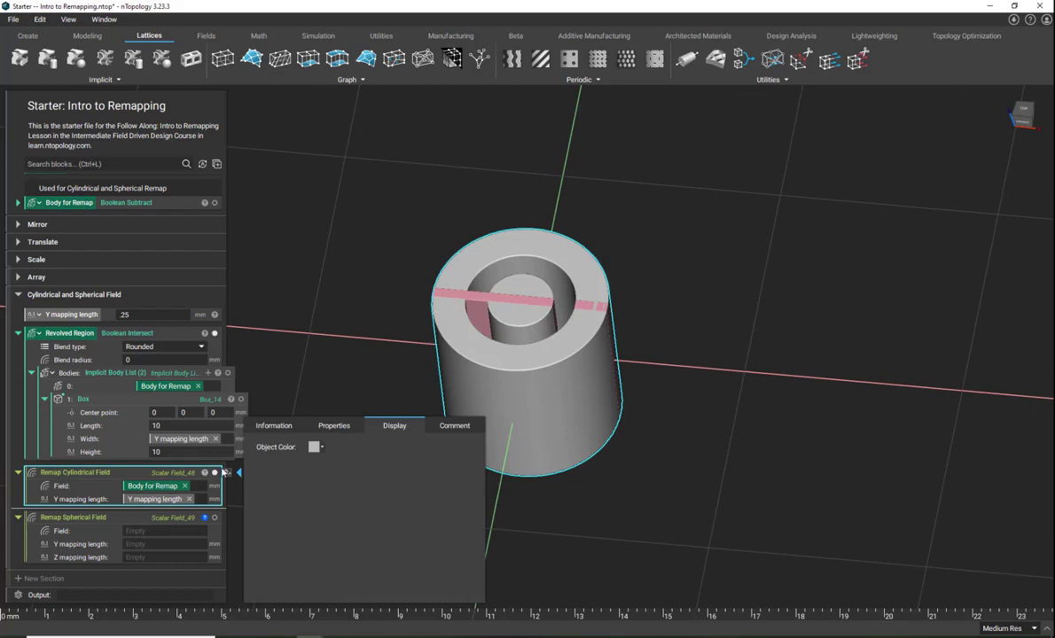
pyautogui.click(334, 425)
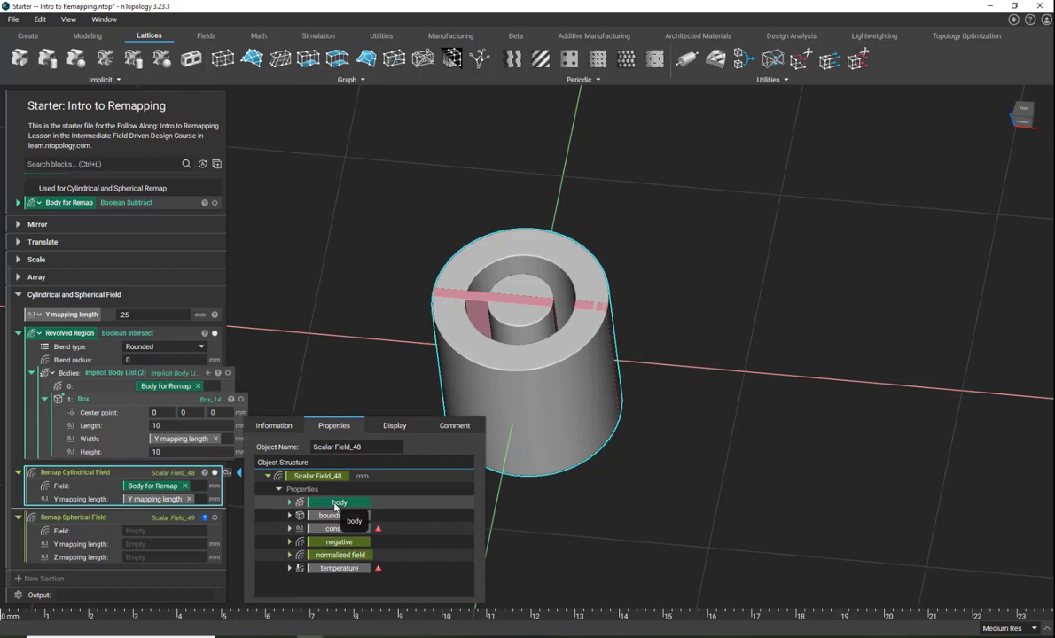
pyautogui.click(319, 351)
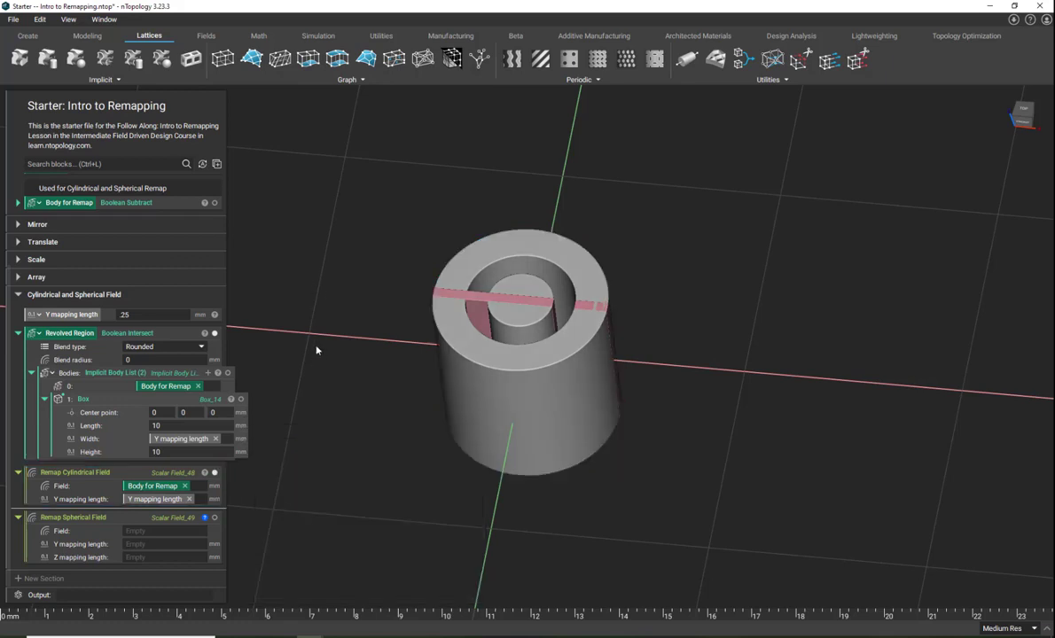
# Fill the Remap Spherical Field with Body for Remap as its field and the Y mapping length variable for both mapping lengths.
pyautogui.click(86, 521)
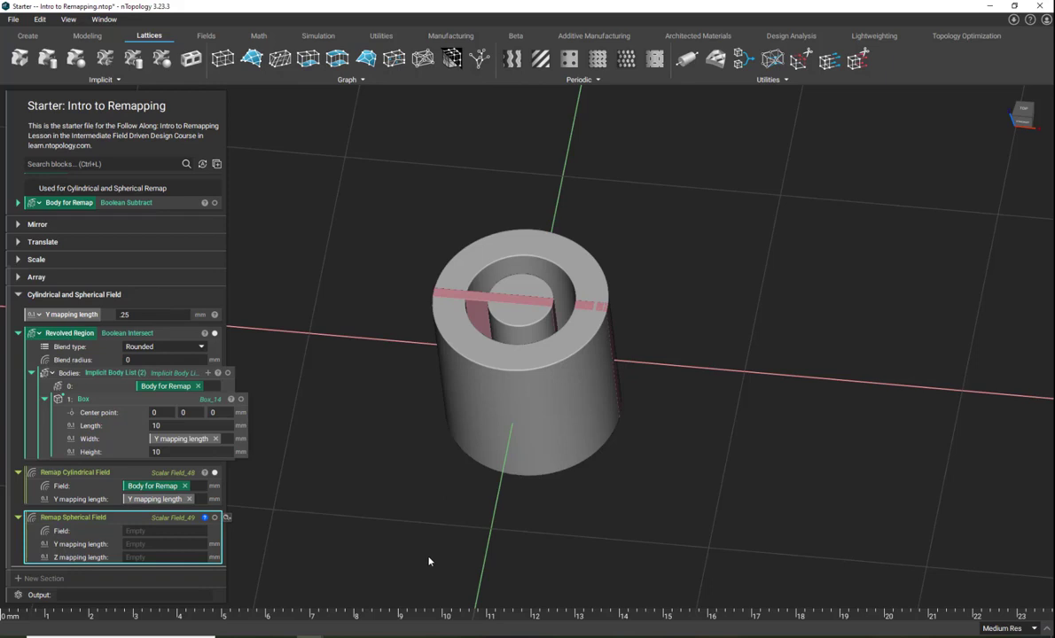
pyautogui.moveTo(71, 203); pyautogui.dragTo(141, 531)
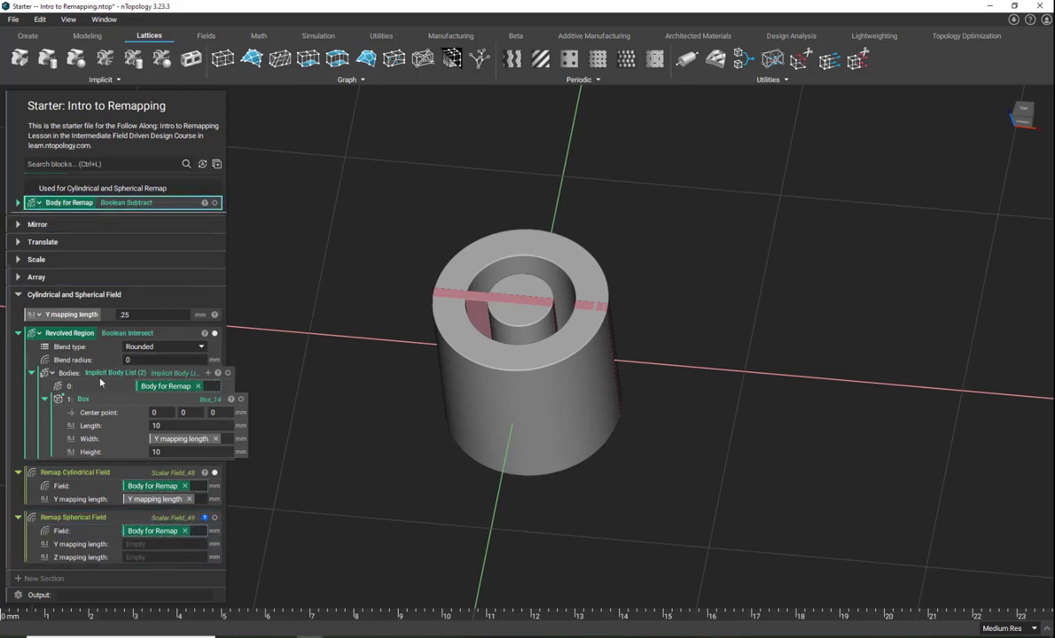
pyautogui.moveTo(62, 316); pyautogui.dragTo(155, 544)
pyautogui.moveTo(71, 312); pyautogui.dragTo(176, 559)
pyautogui.click(200, 523)
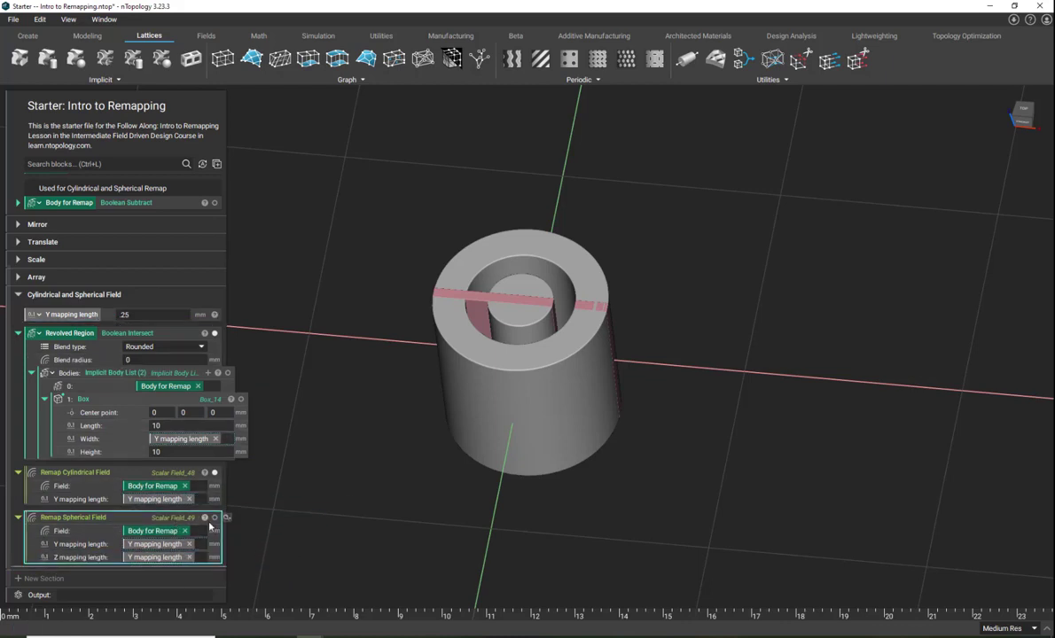
# Hide the Remap Cylindrical Field and show the Remap Spherical Field around the Revolved Region.
pyautogui.click(214, 472)
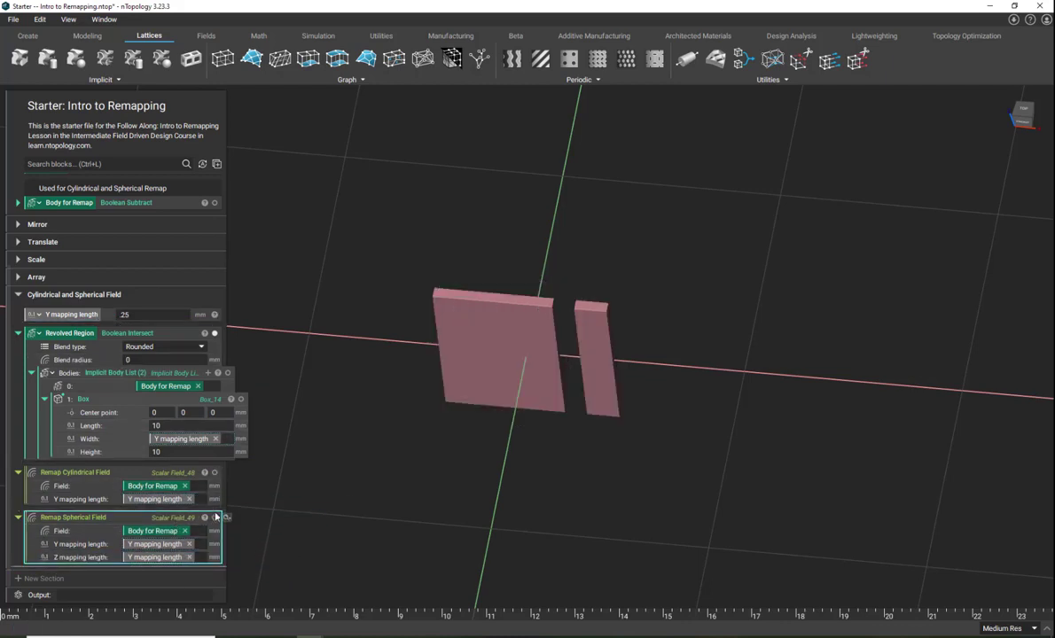
pyautogui.click(214, 517)
pyautogui.moveTo(401, 387); pyautogui.dragTo(477, 415)
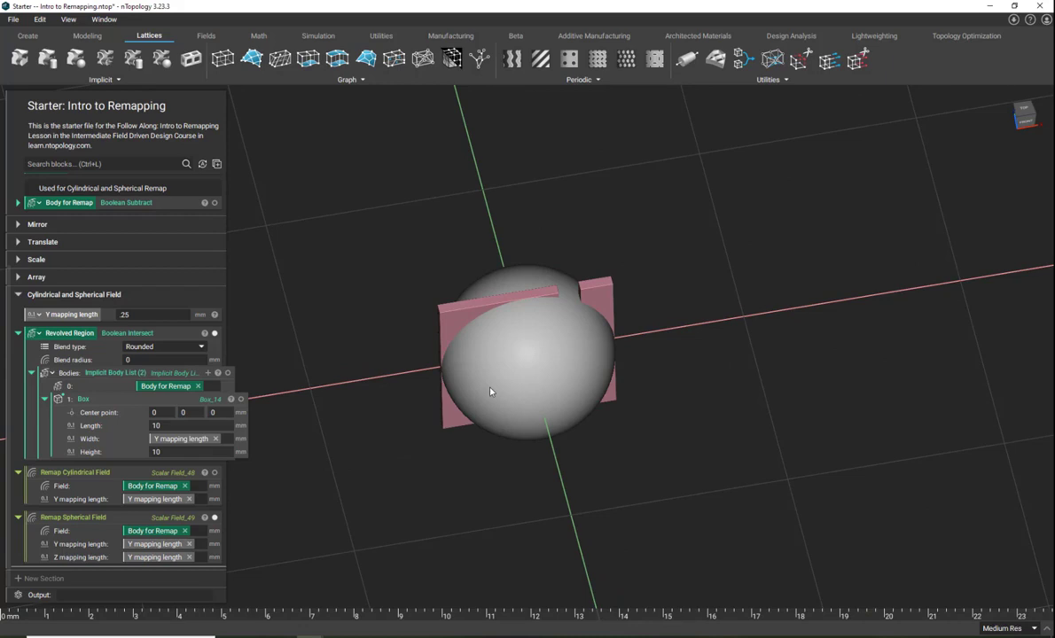
# Section the spherical remap with a global cut through the origin, tilt the cut plane, and examine the wrapped interior against the Revolved Region.
pyautogui.click(490, 391)
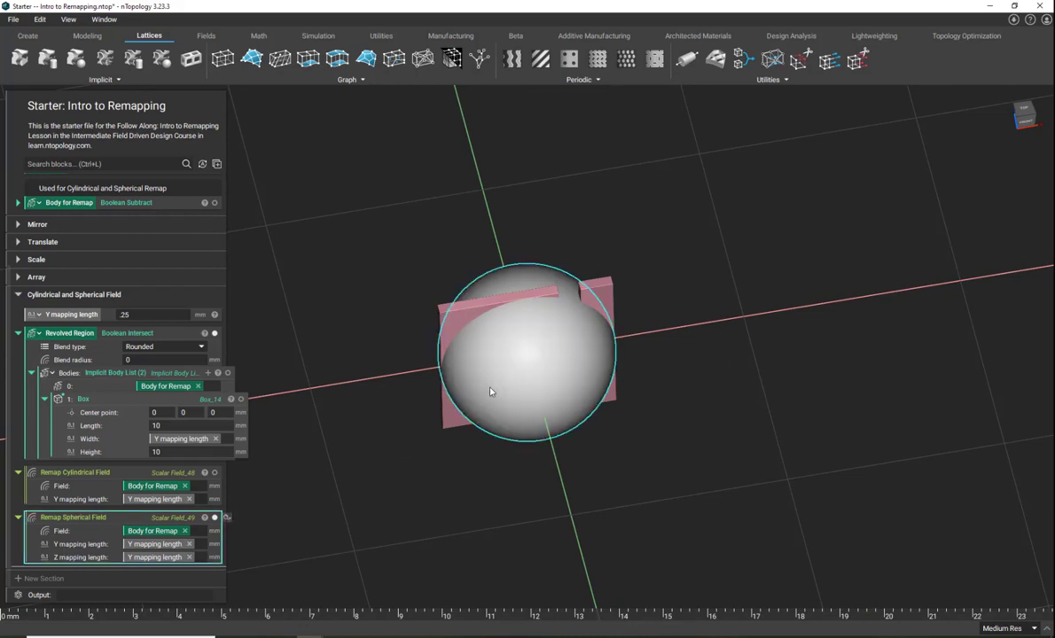
pyautogui.press('x')
pyautogui.moveTo(490, 391); pyautogui.dragTo(475, 455, button='right')
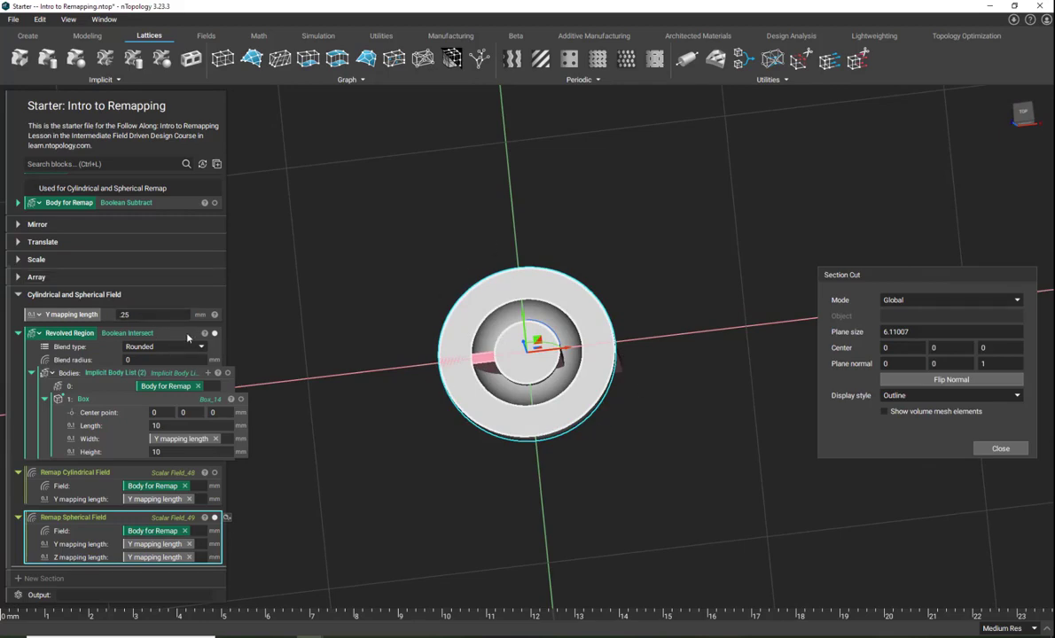
pyautogui.moveTo(462, 354); pyautogui.dragTo(499, 335, button='right')
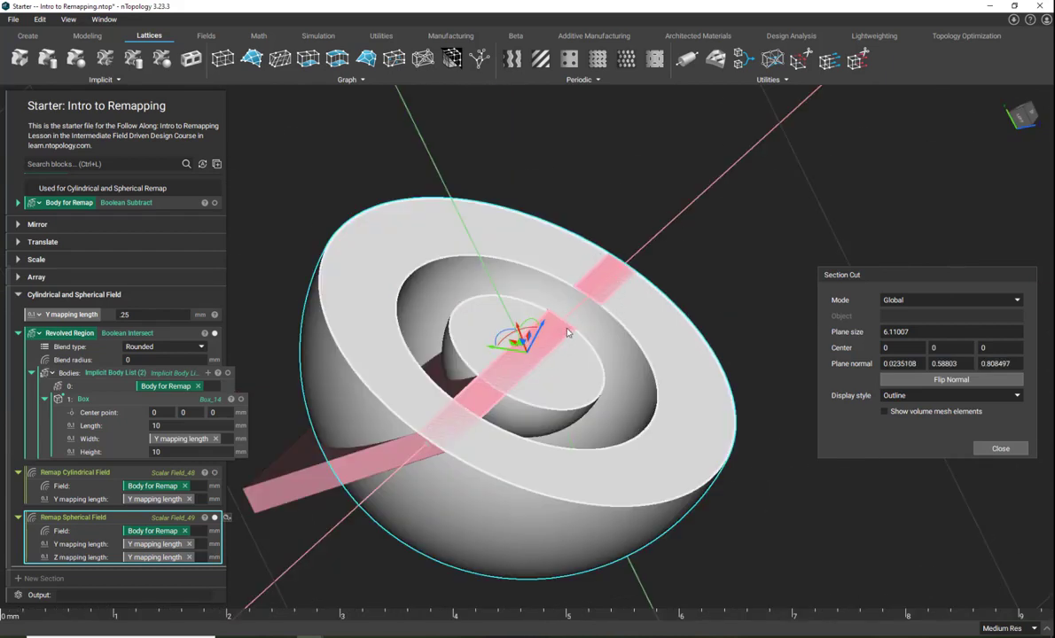
pyautogui.moveTo(520, 401); pyautogui.dragTo(393, 420, button='right')
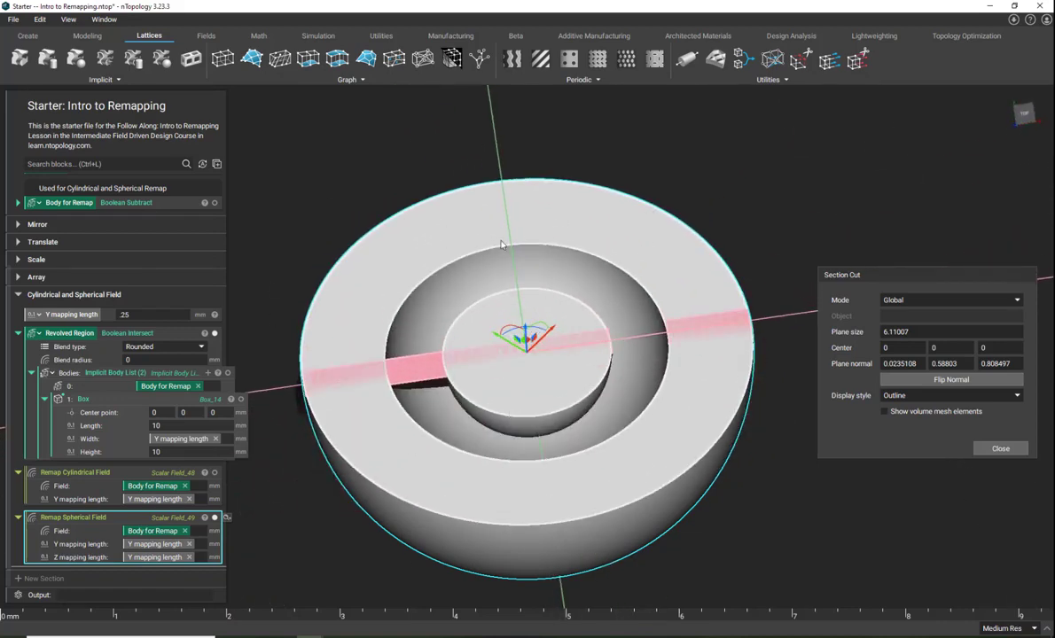